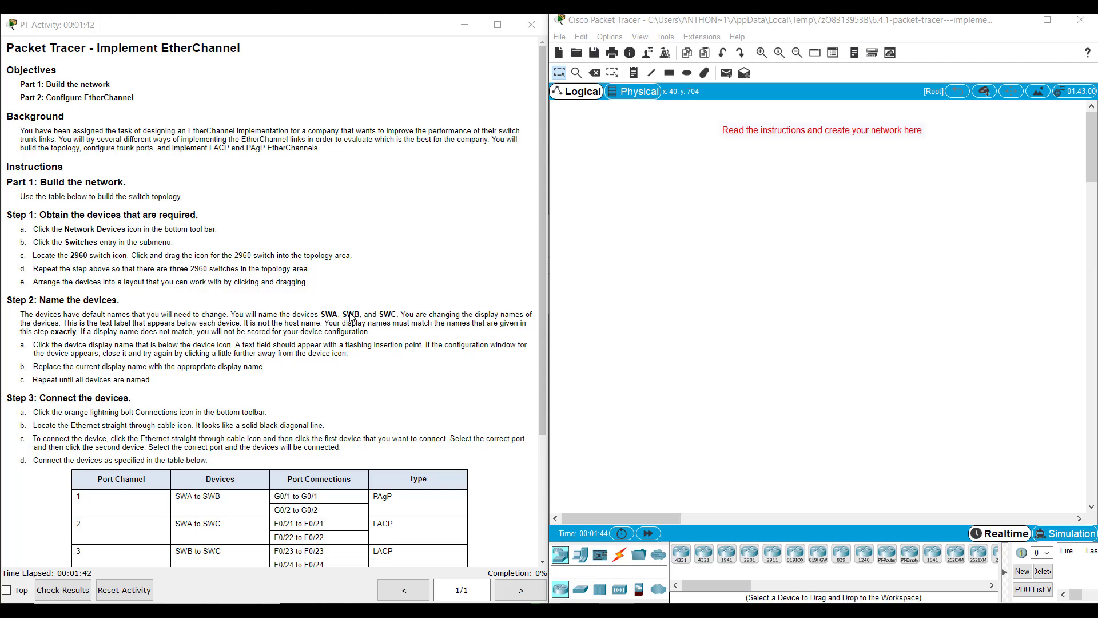
Place the first 2960 switch on the workspace and name it SWA
scroll(242, 416, down, 1)
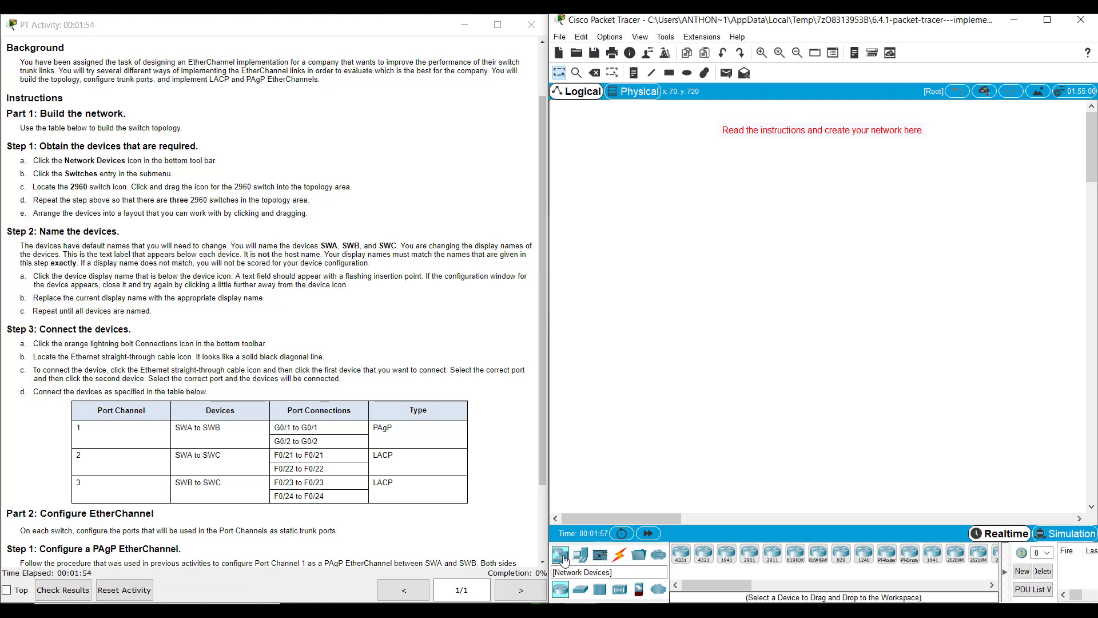
click(580, 589)
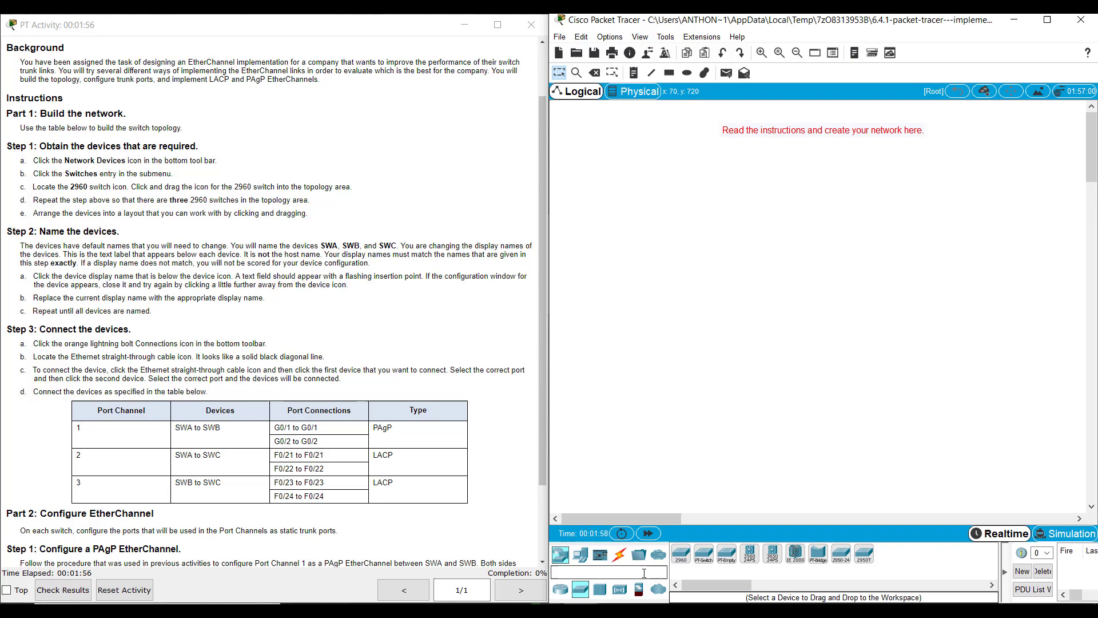
click(680, 557)
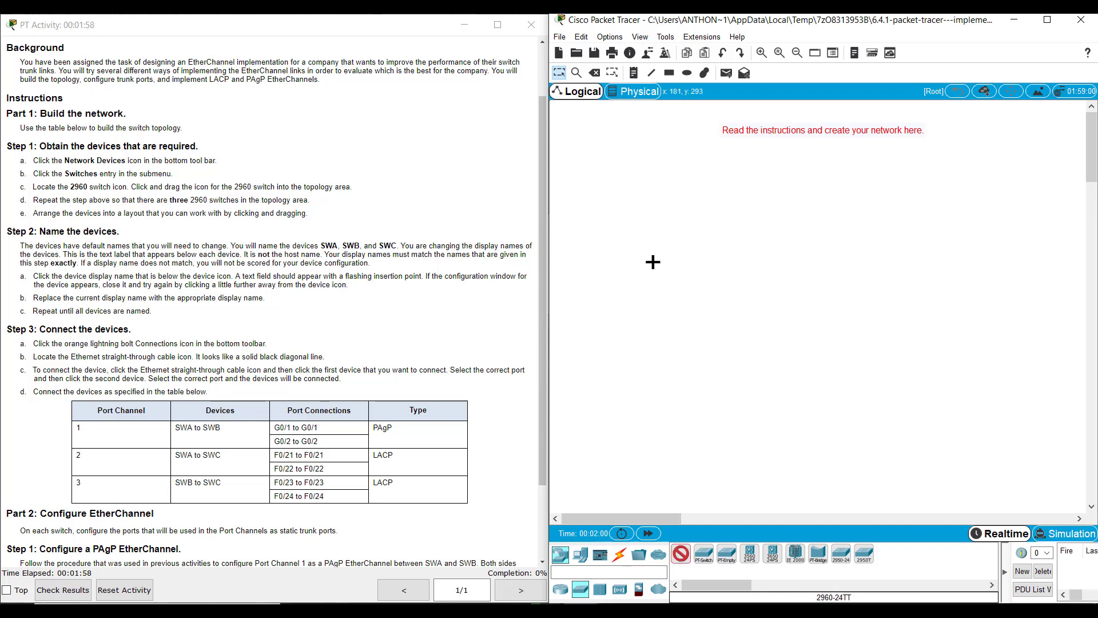
click(616, 201)
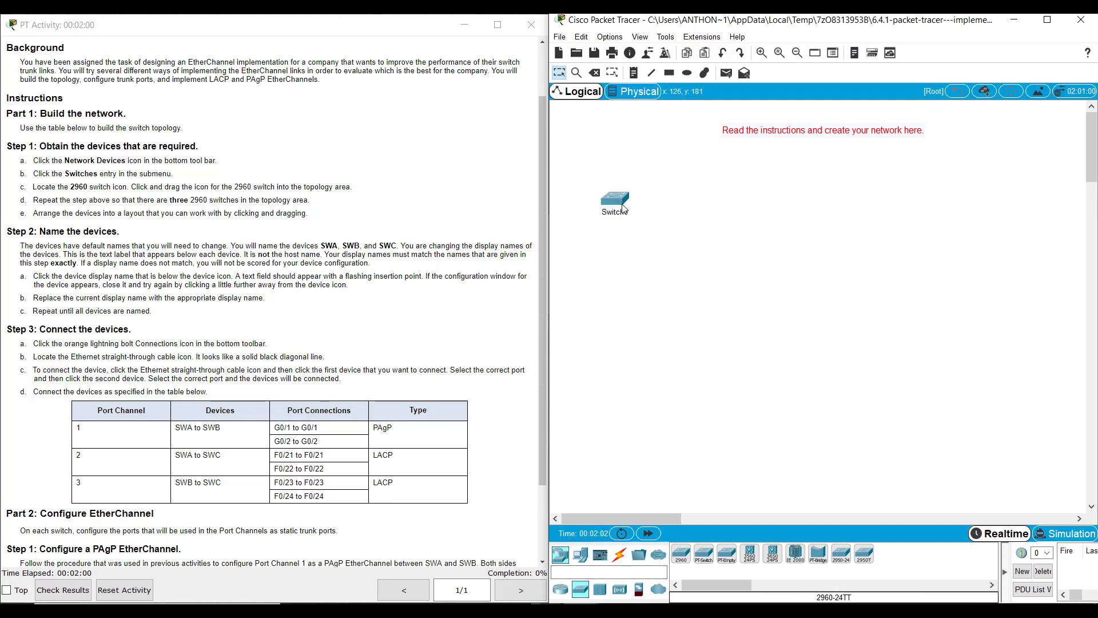
click(603, 212)
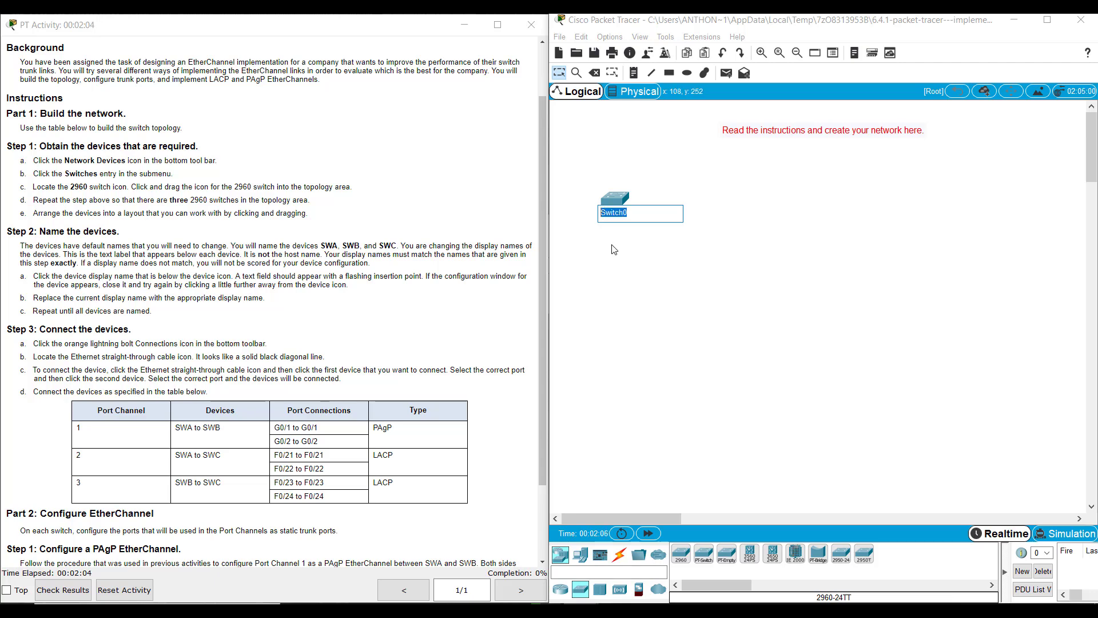
text(SWA)
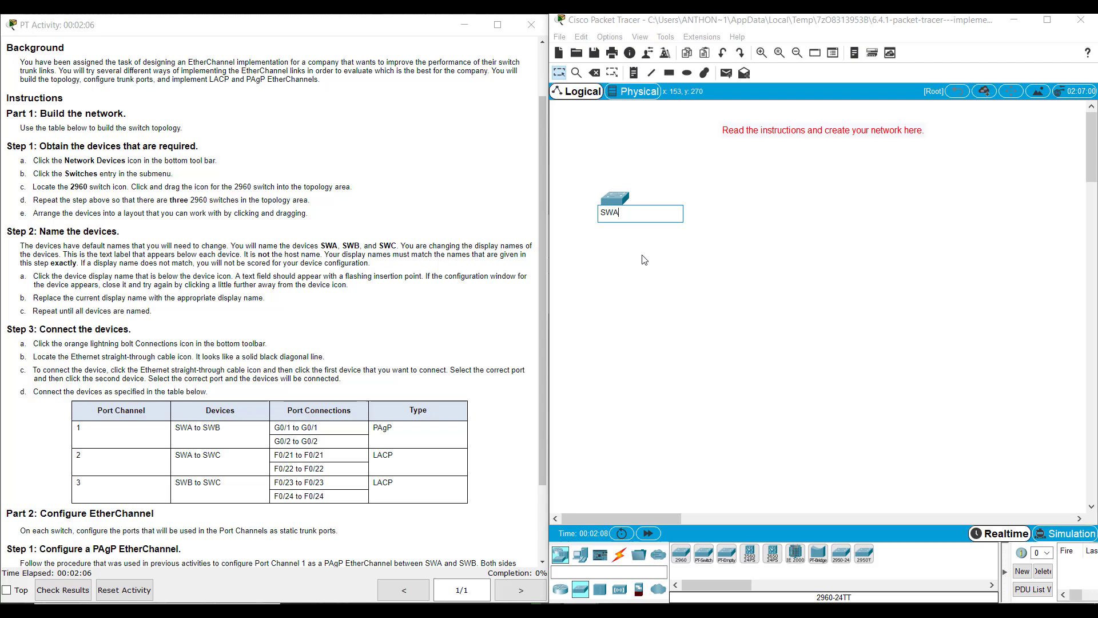
Place a second 2960 switch to the right of SWA and name it SWB
click(682, 552)
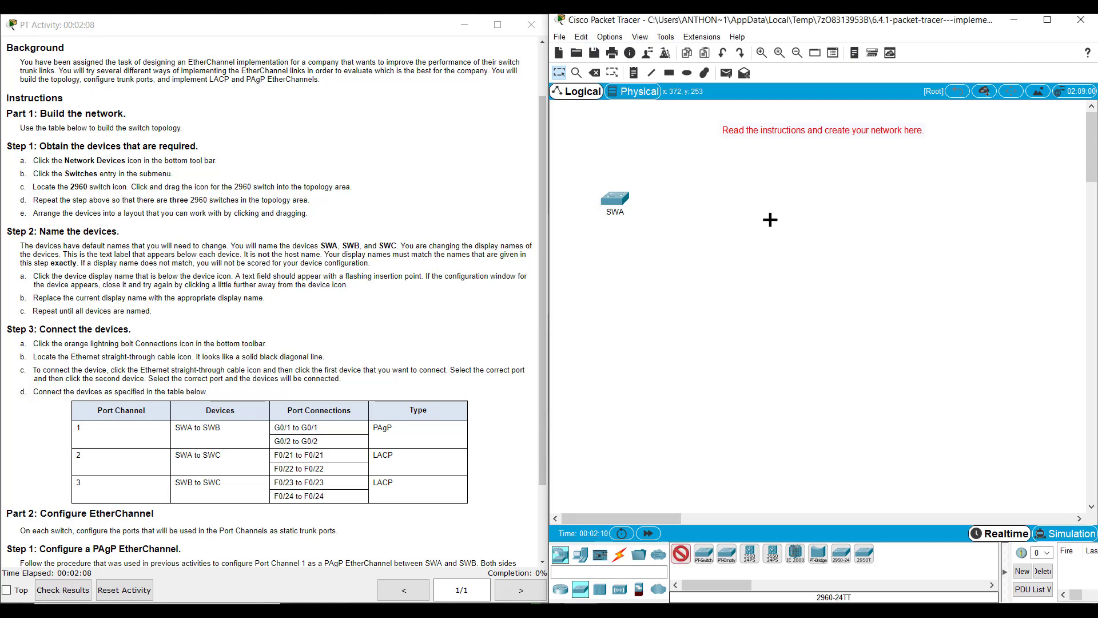
click(779, 198)
click(791, 212)
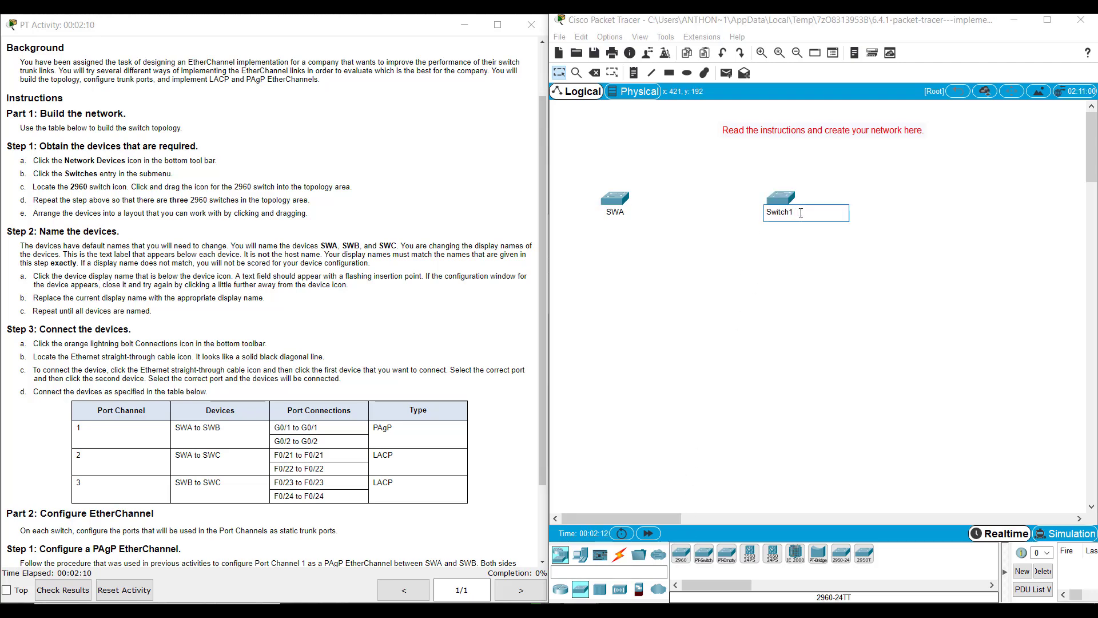
text(SWB)
Place a third 2960 switch below, between SWA and SWB, and name it SWC
click(682, 558)
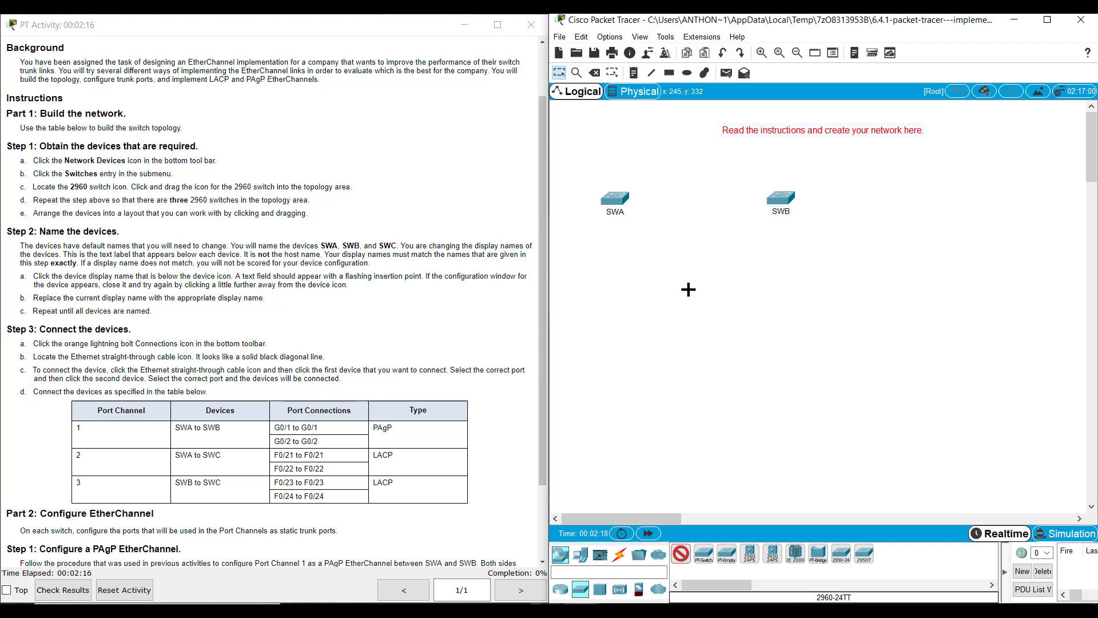
click(687, 288)
click(686, 298)
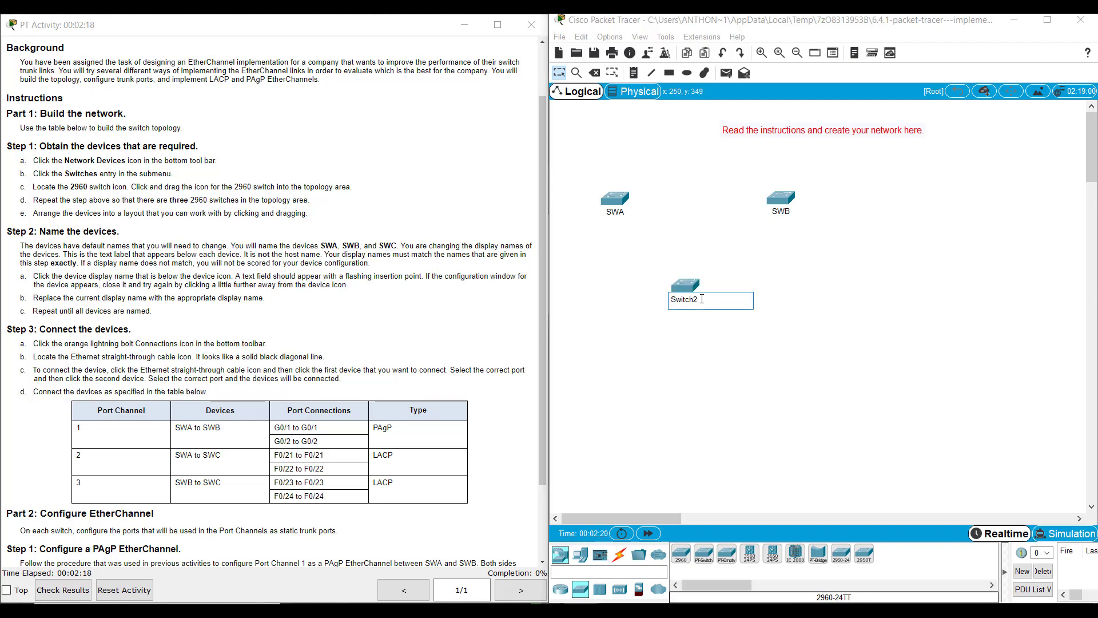
text(SWC)
key(Return)
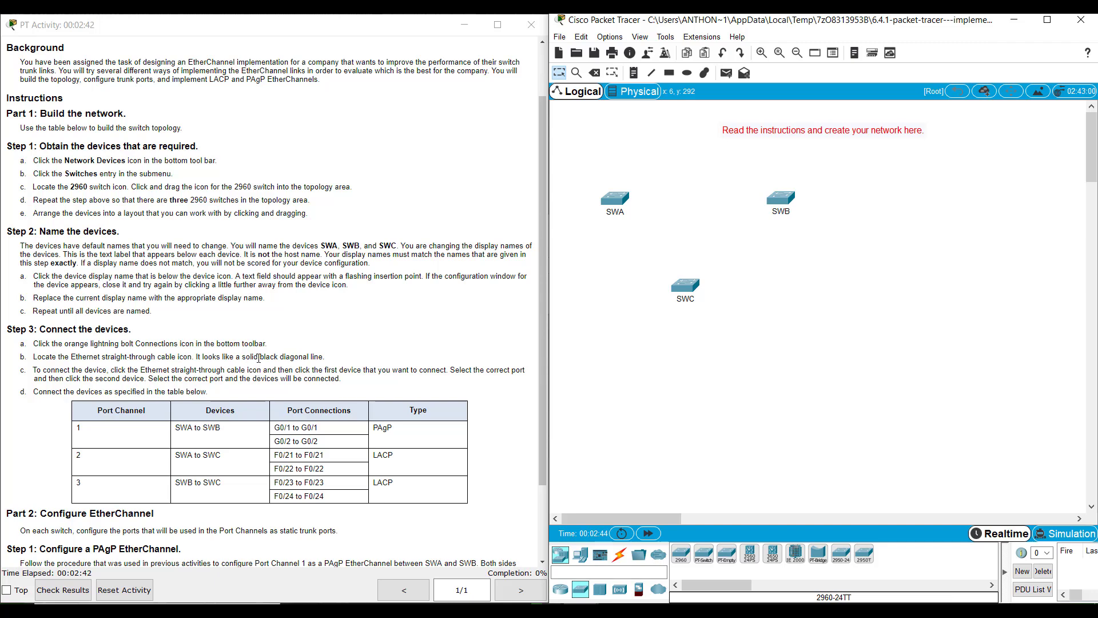
Connect SWA G0/1 to SWB G0/1 with a copper straight-through cable
click(620, 555)
click(726, 553)
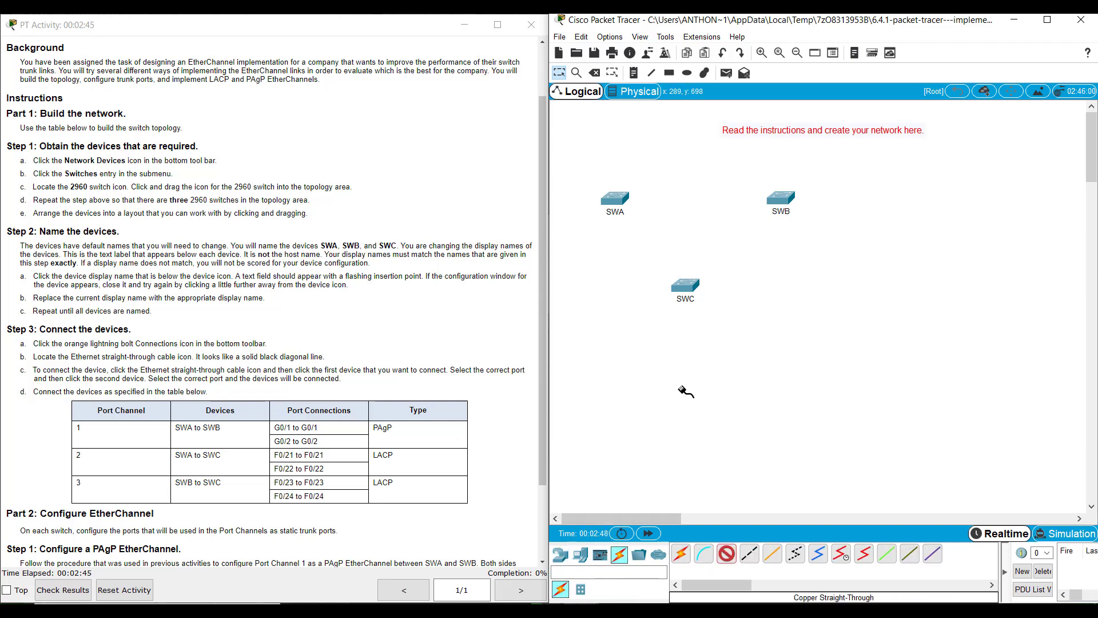
click(618, 200)
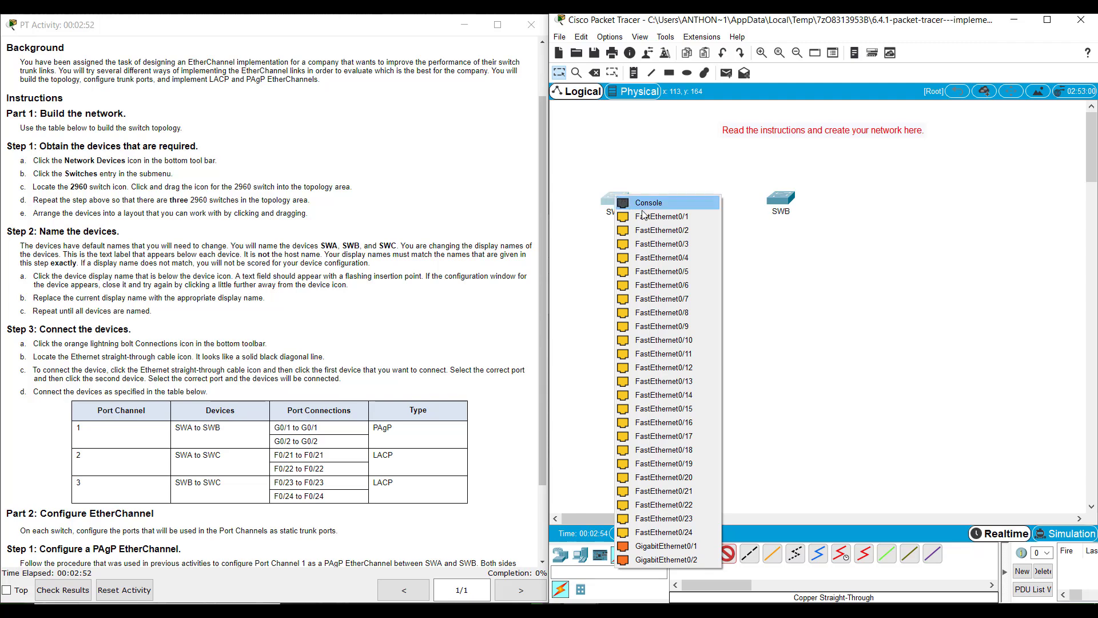
click(665, 545)
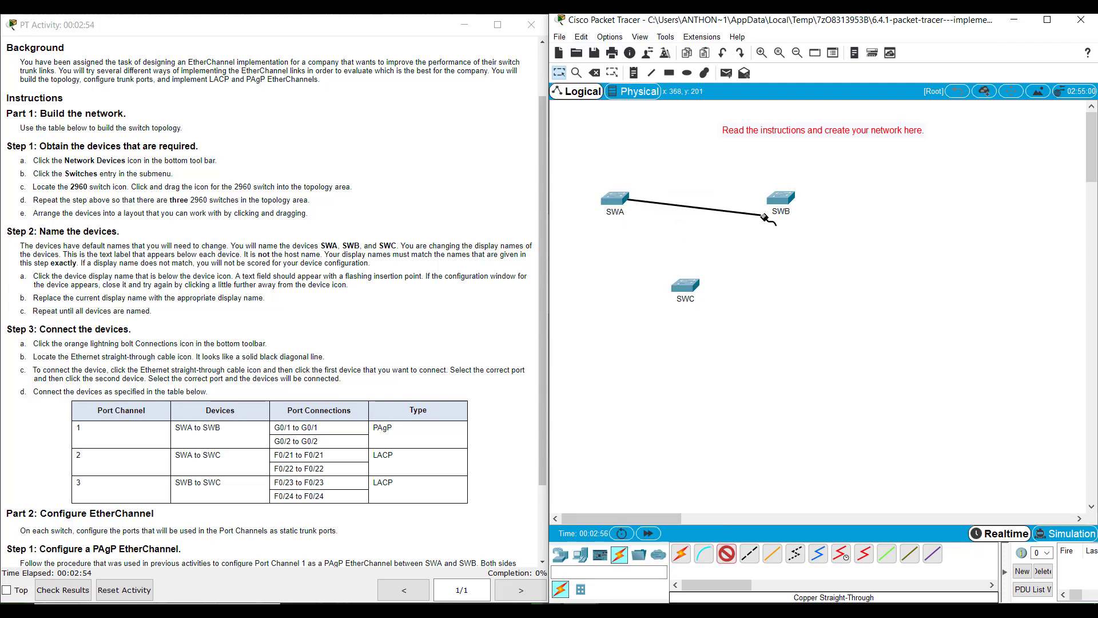
click(779, 198)
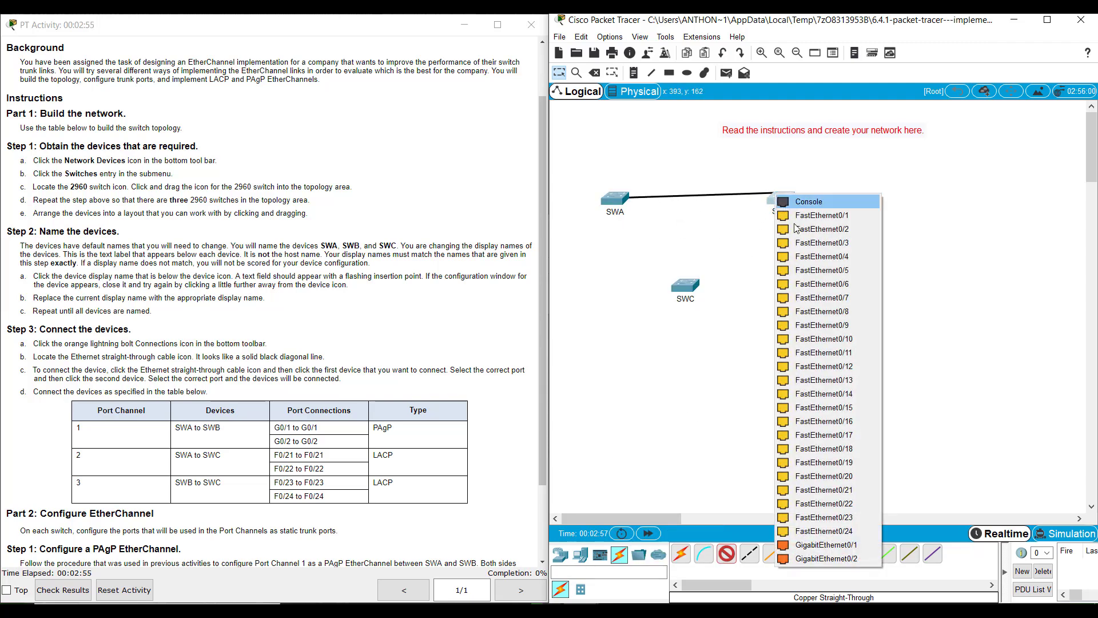
click(807, 546)
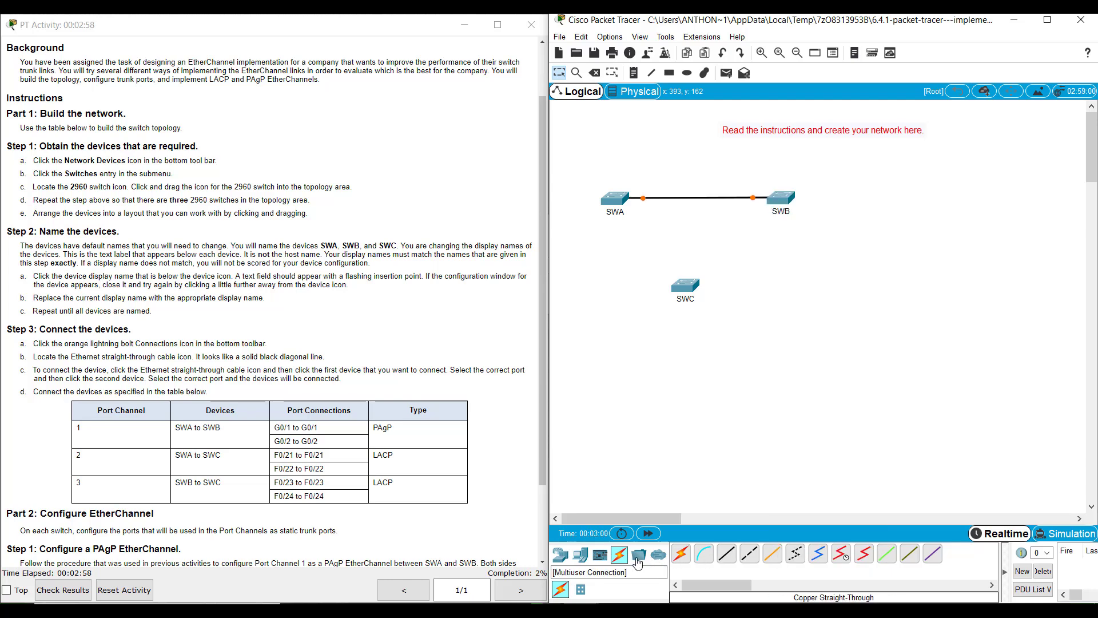
Connect SWA G0/2 to SWB G0/2 with a second copper straight-through cable
click(726, 558)
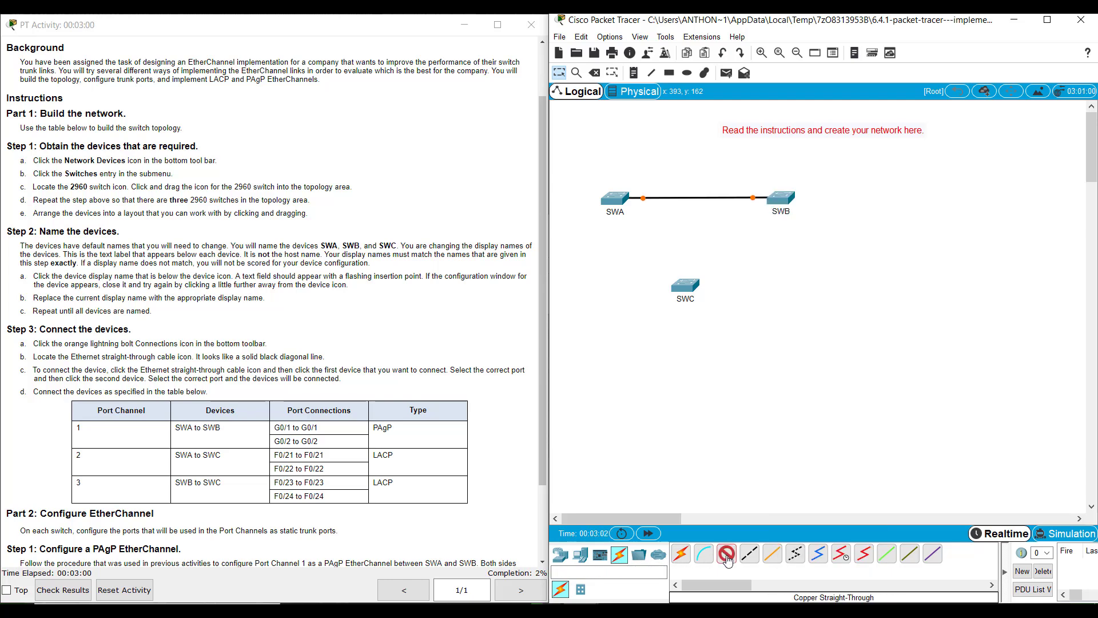
click(613, 201)
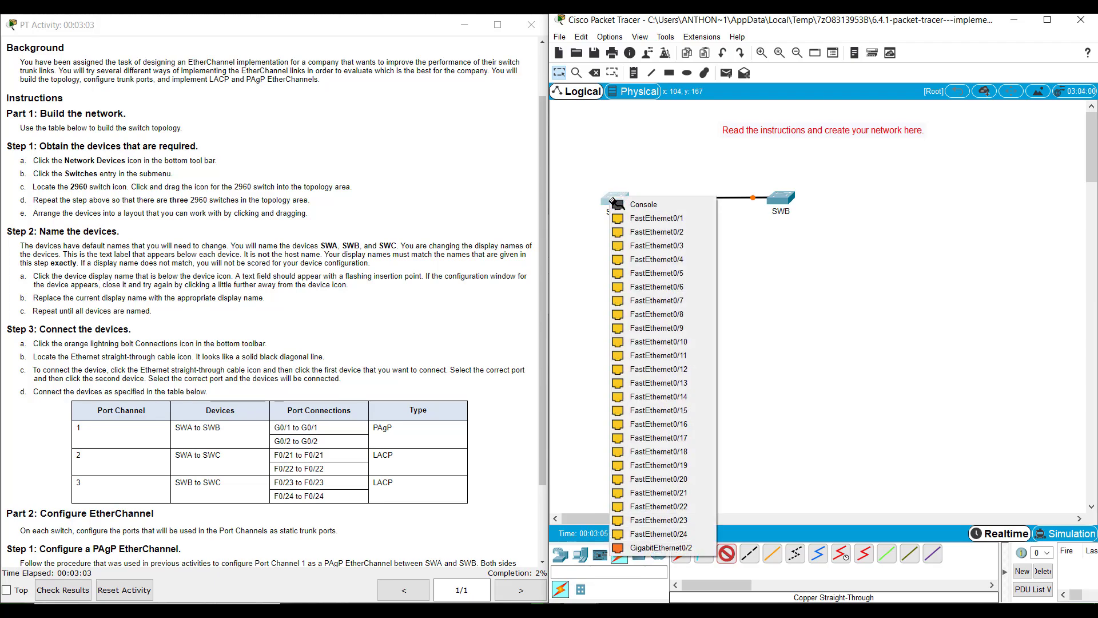
click(650, 550)
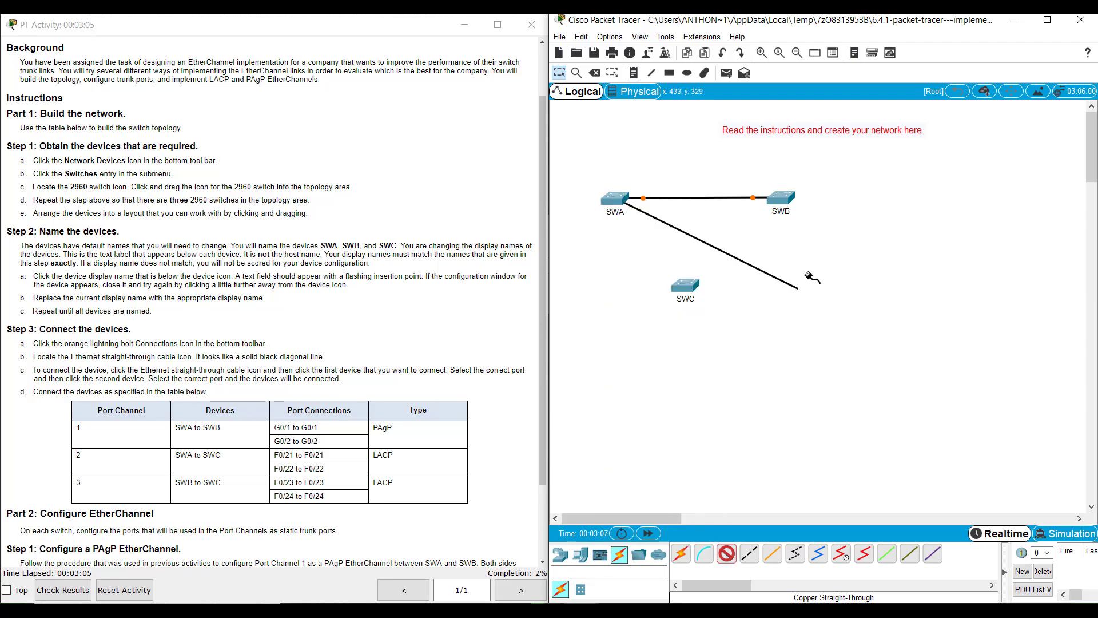
click(781, 198)
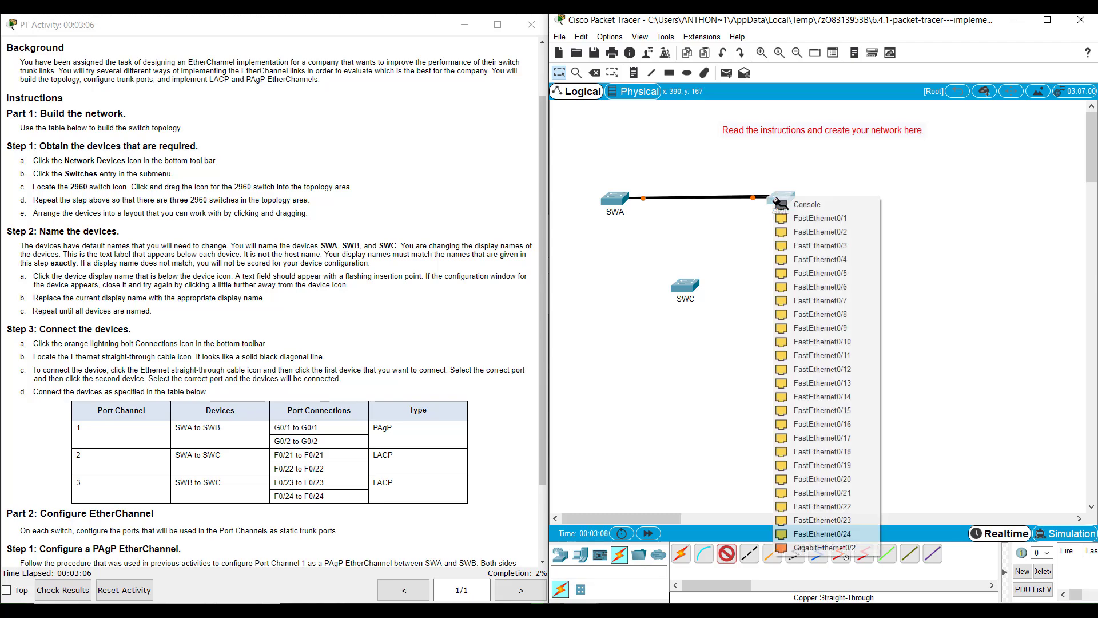
click(795, 548)
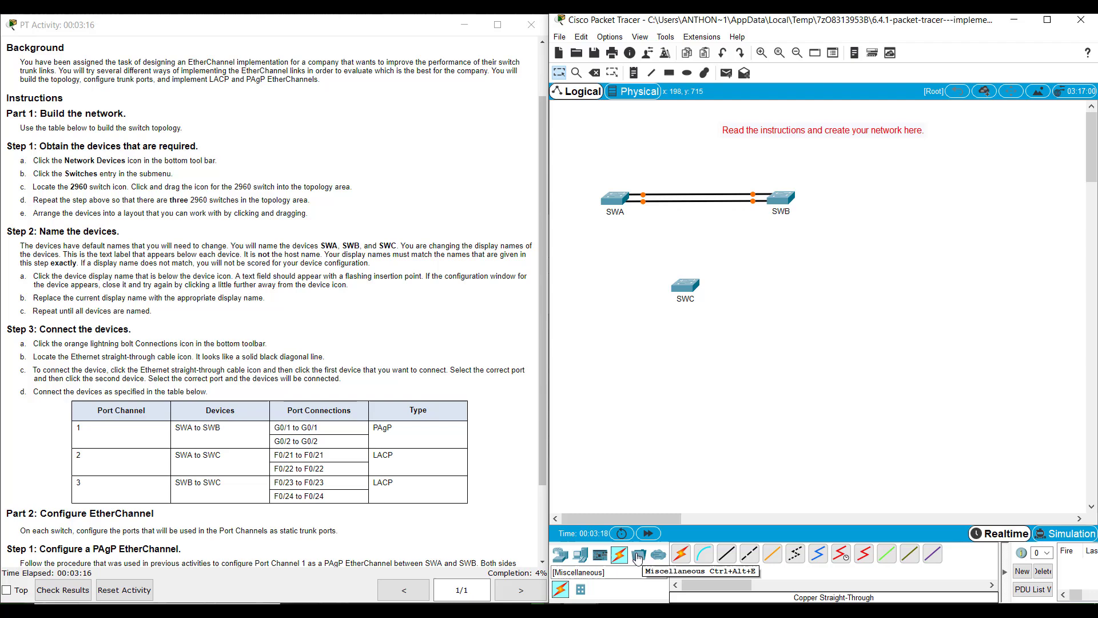
Cable SWA to SWC with copper straight-through links on F0/21–F0/21 and F0/22–F0/22
click(732, 558)
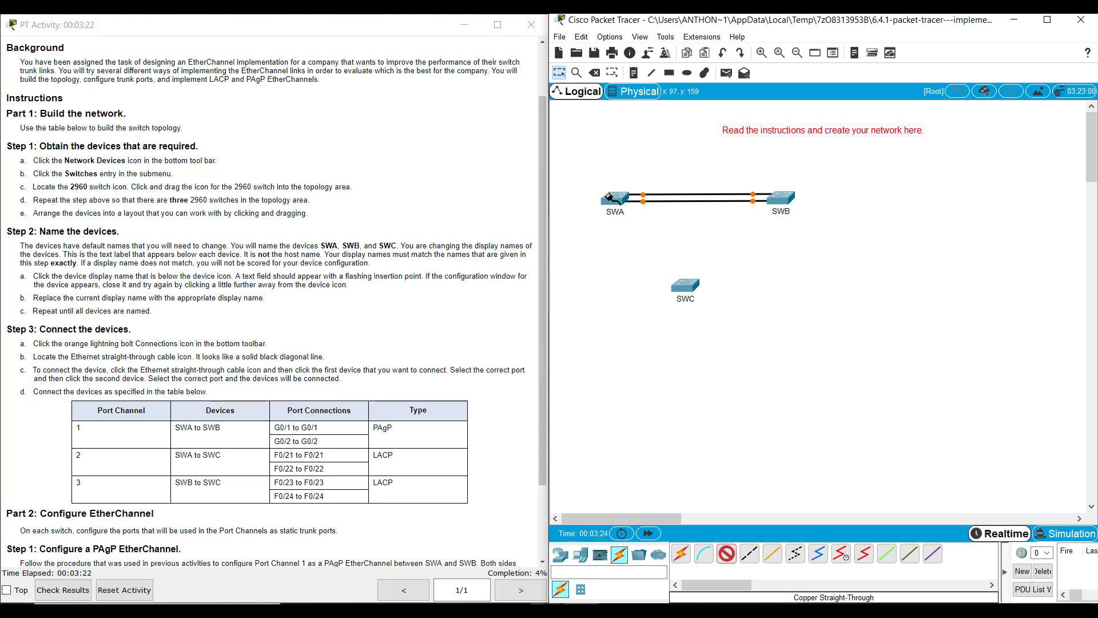
click(611, 198)
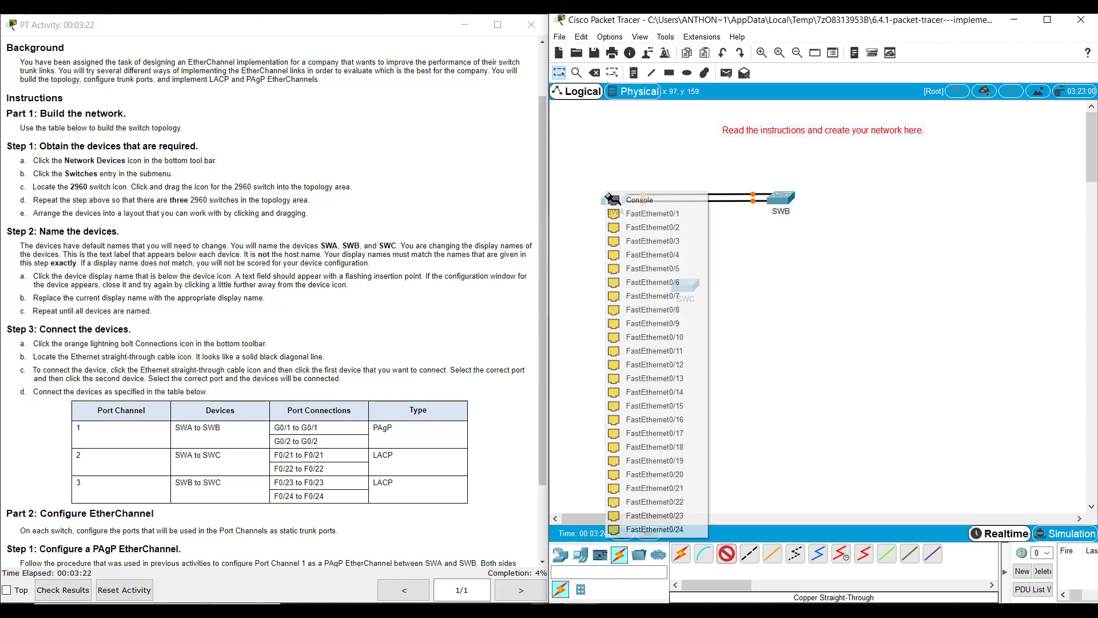
click(655, 489)
click(687, 286)
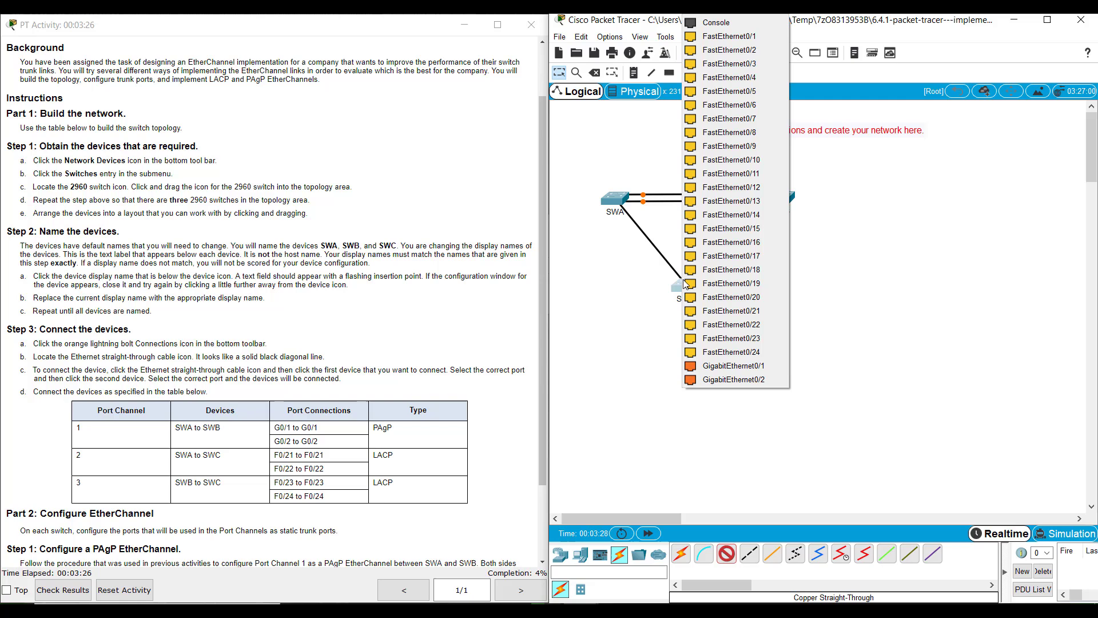
click(716, 311)
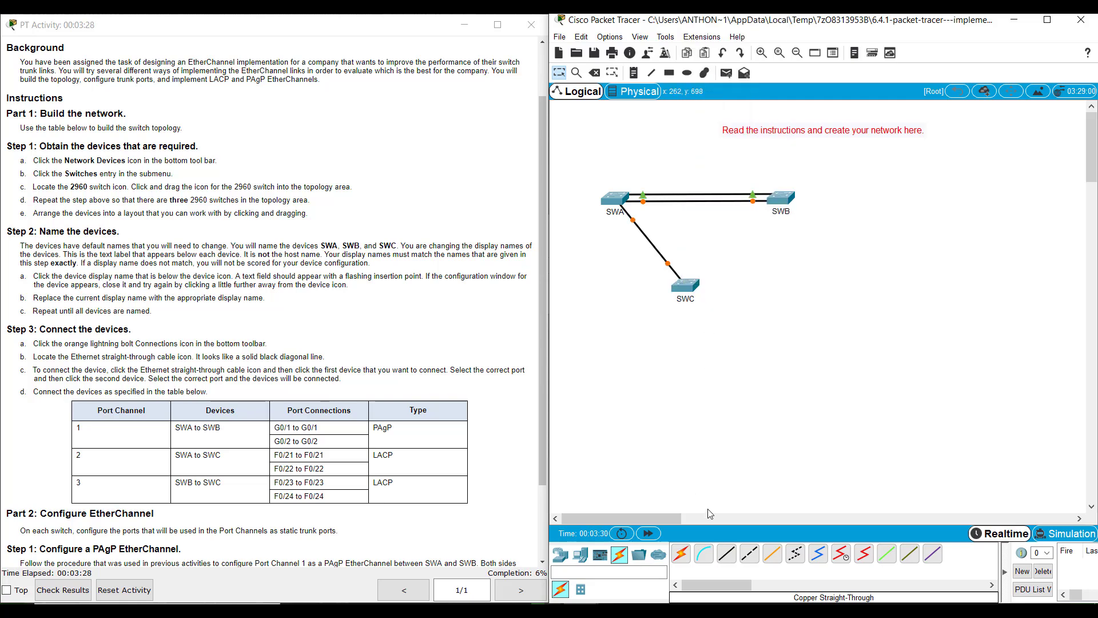
click(727, 554)
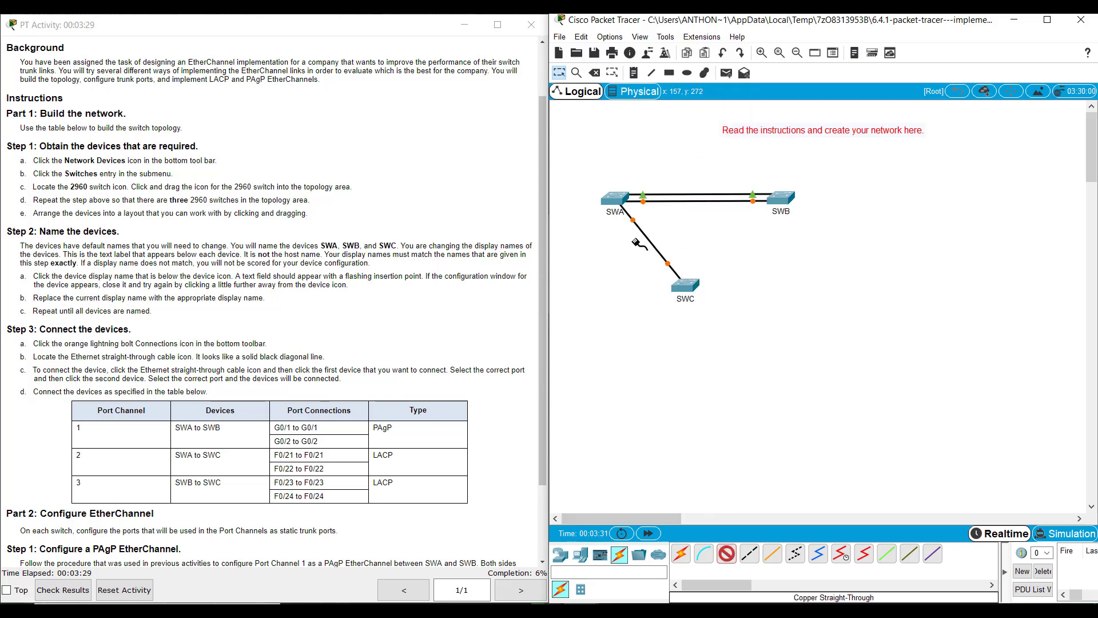
click(617, 199)
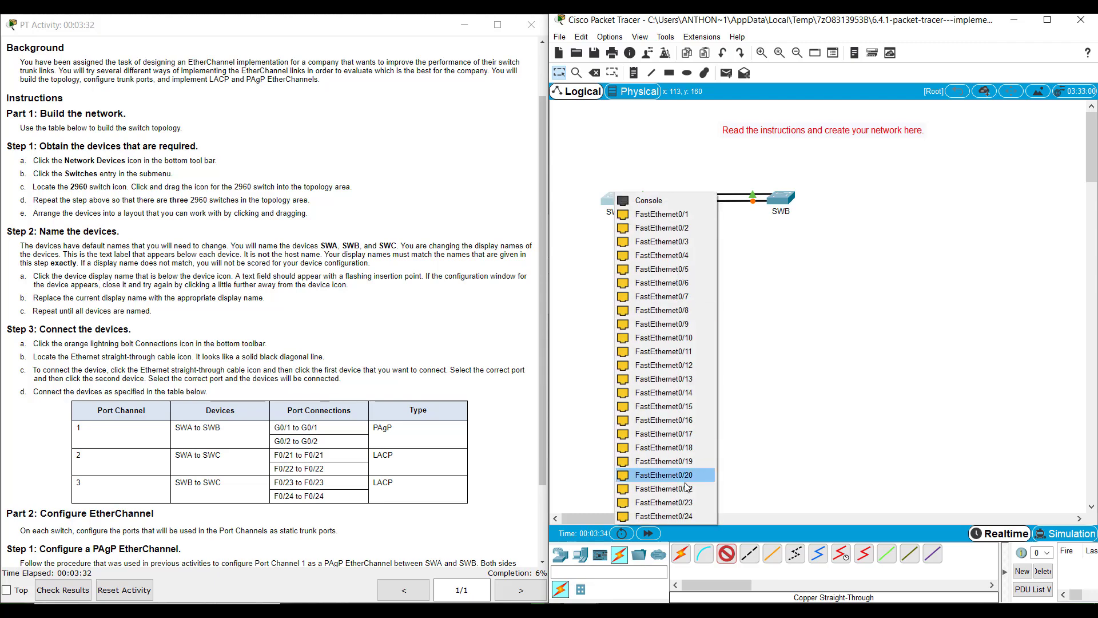
click(663, 463)
click(686, 286)
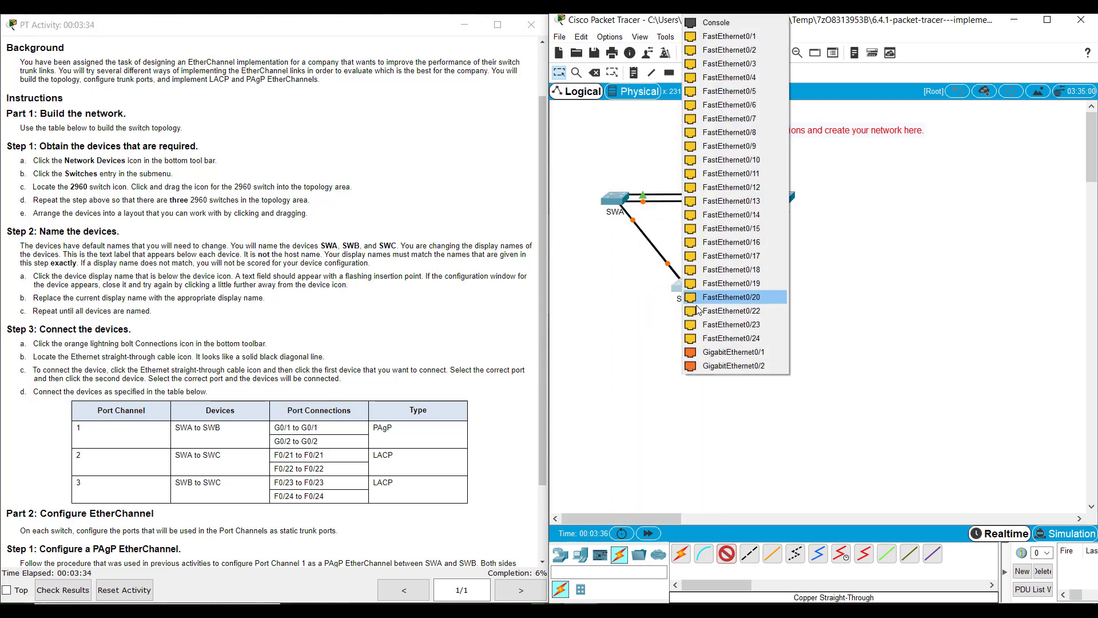
click(718, 311)
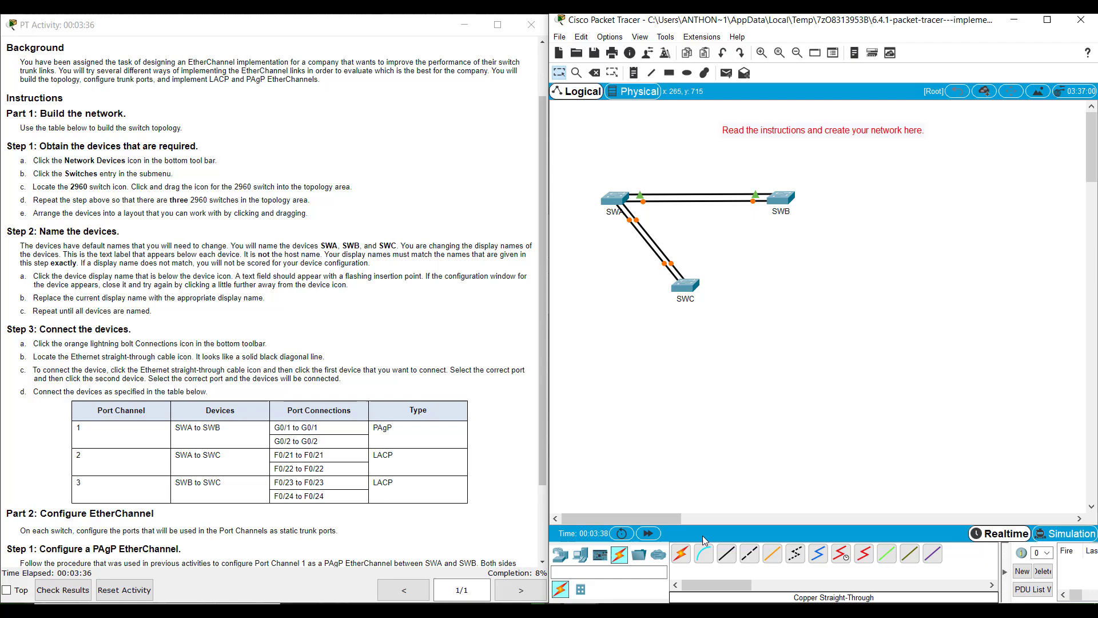
Cable SWB to SWC with copper straight-through links on F0/23–F0/23 and F0/24–F0/24
click(734, 554)
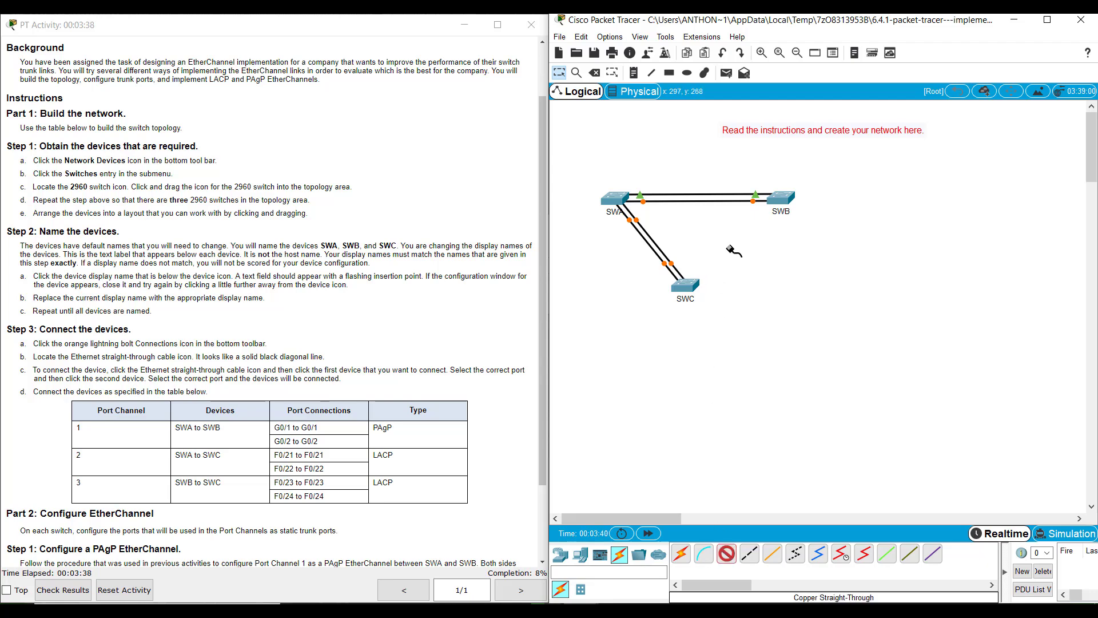
click(774, 201)
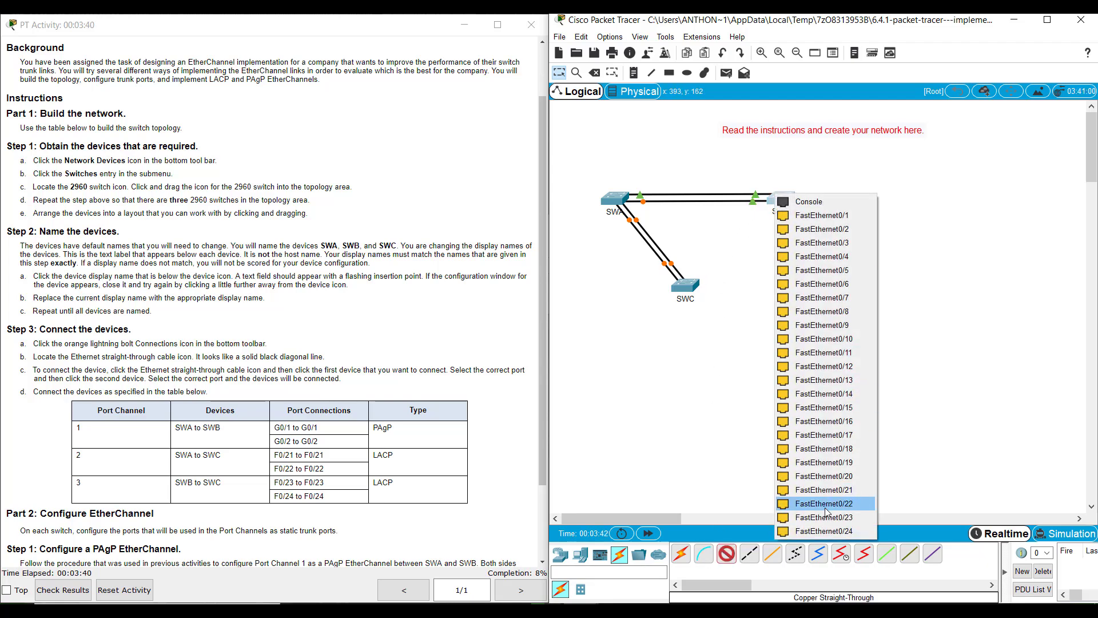
click(826, 517)
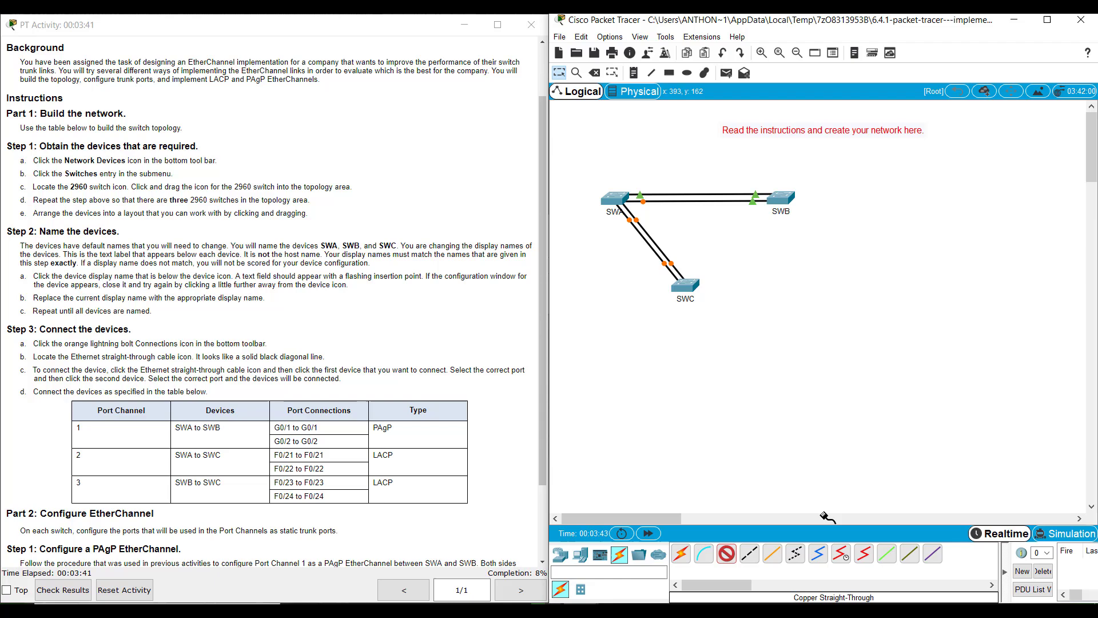
click(690, 286)
click(736, 579)
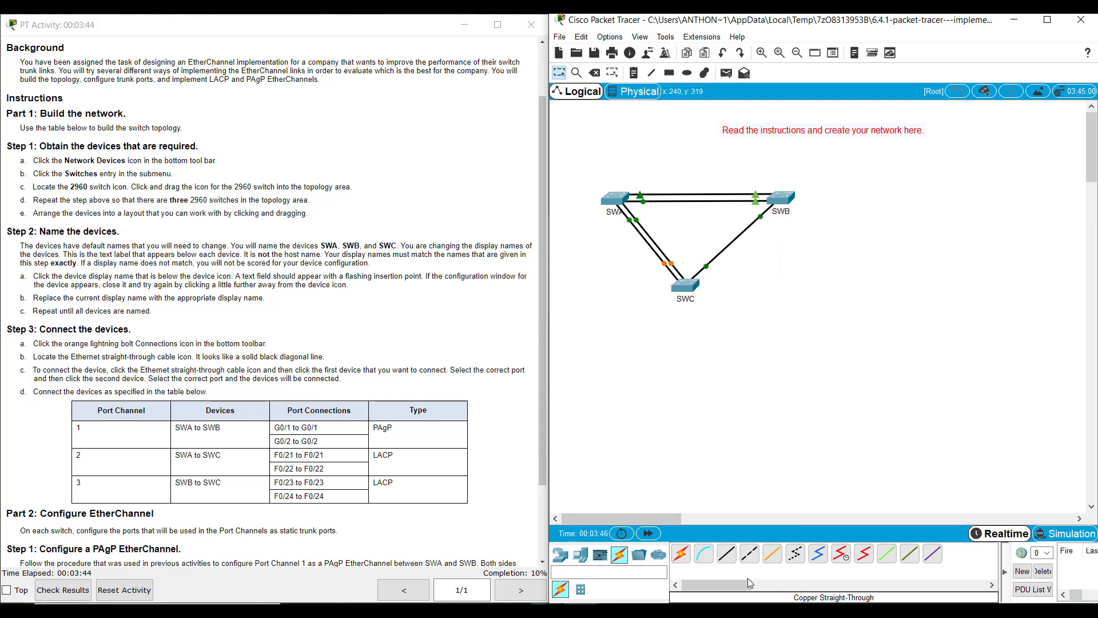
click(728, 554)
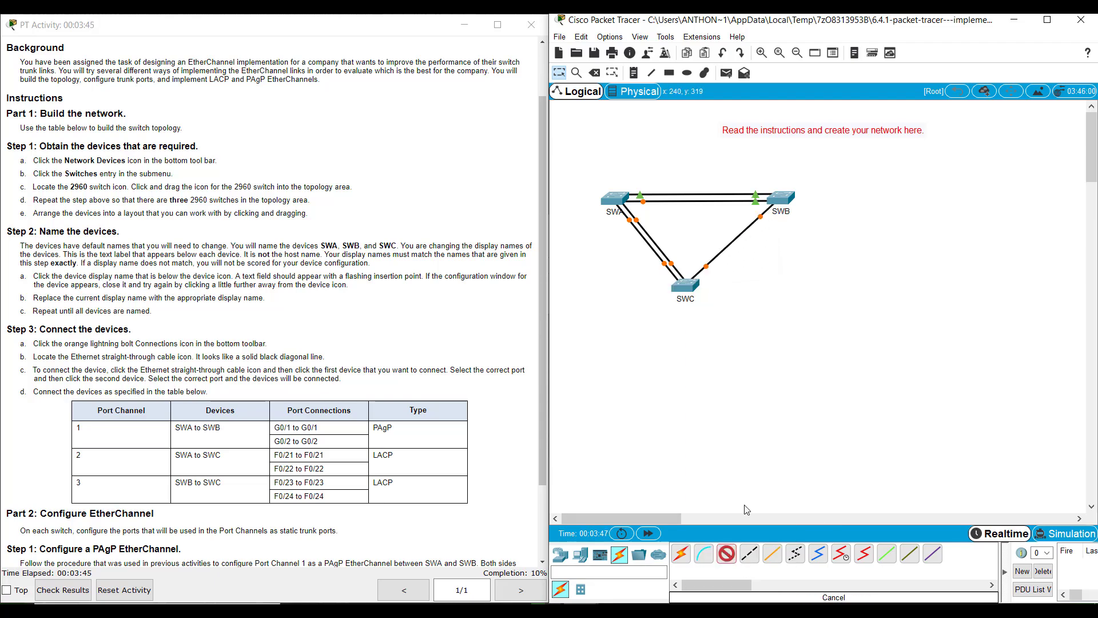
click(782, 195)
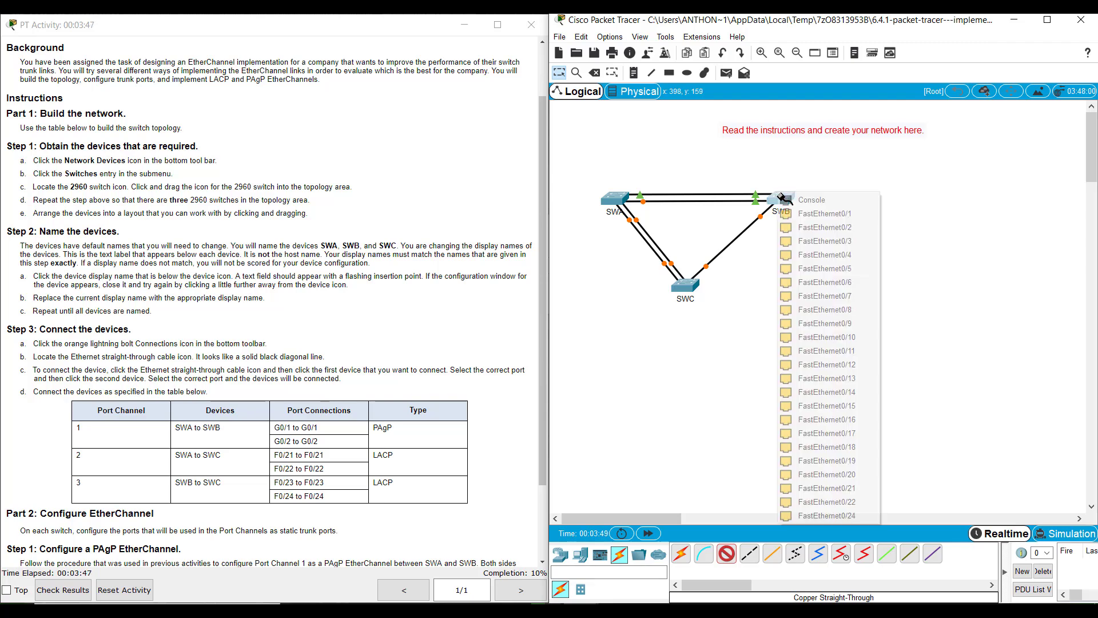
click(800, 517)
click(690, 286)
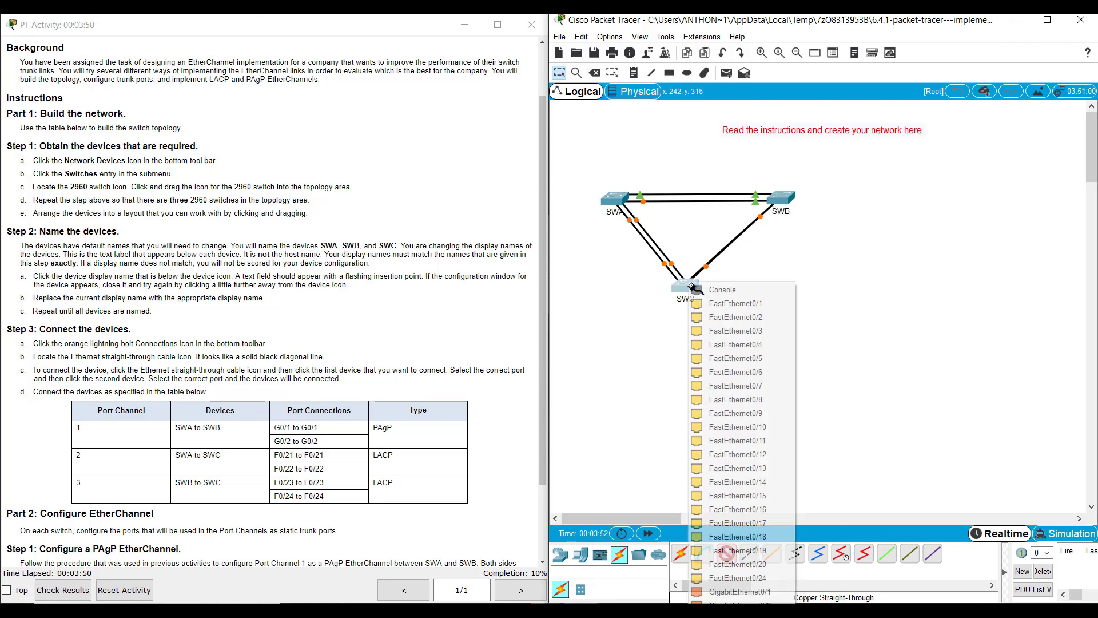
click(735, 579)
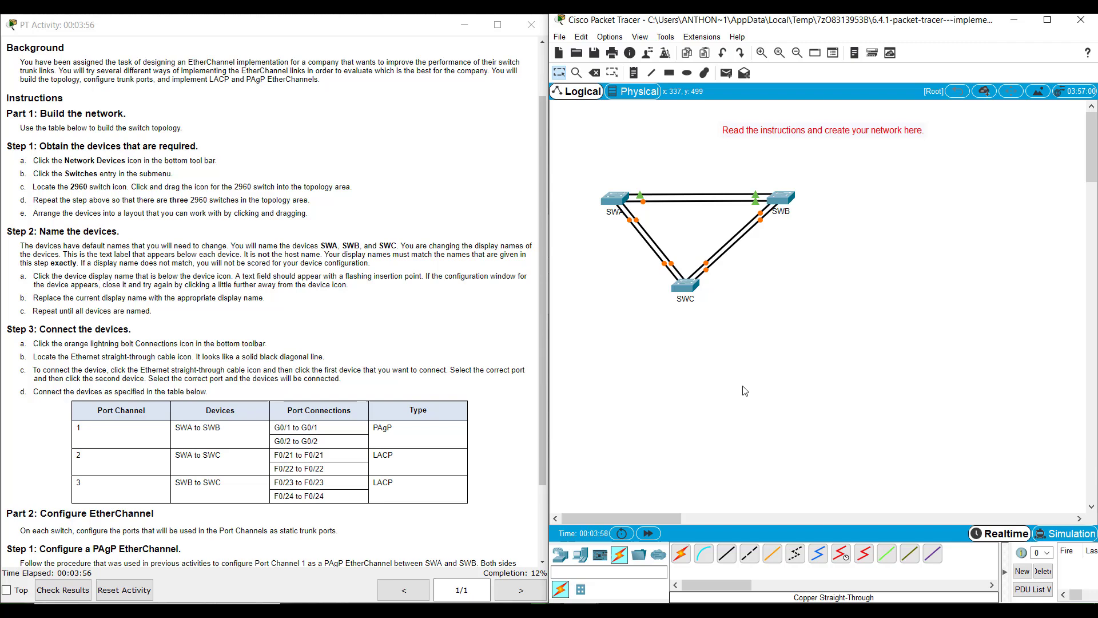
scroll(384, 329, down, 3)
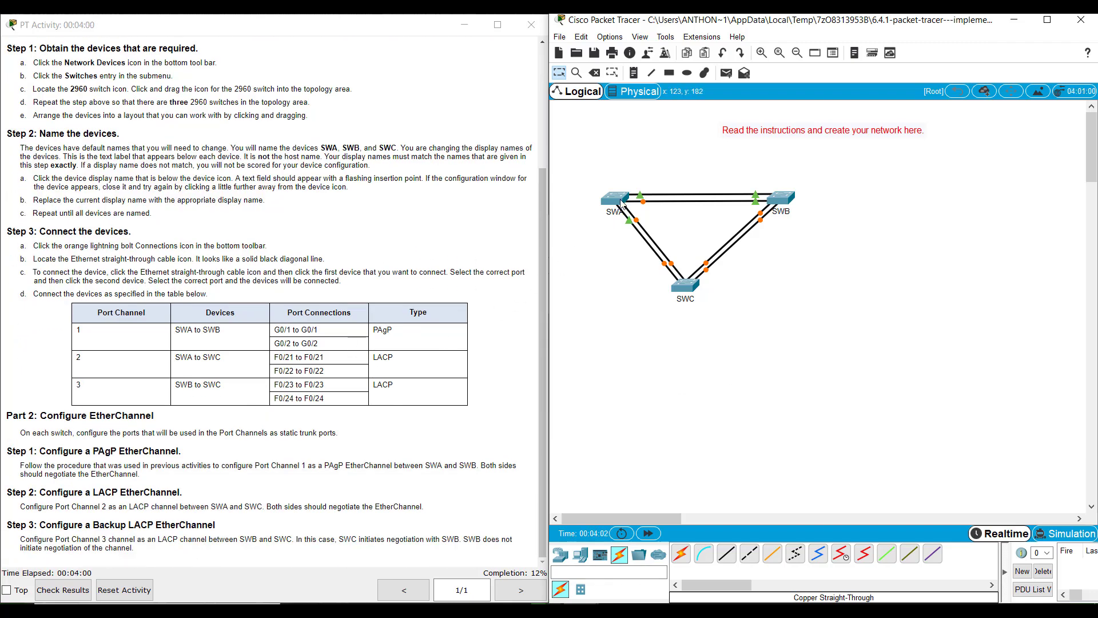
Move SWA up and left and SWC lower and slightly right to widen the triangle
drag(615, 198, 577, 201)
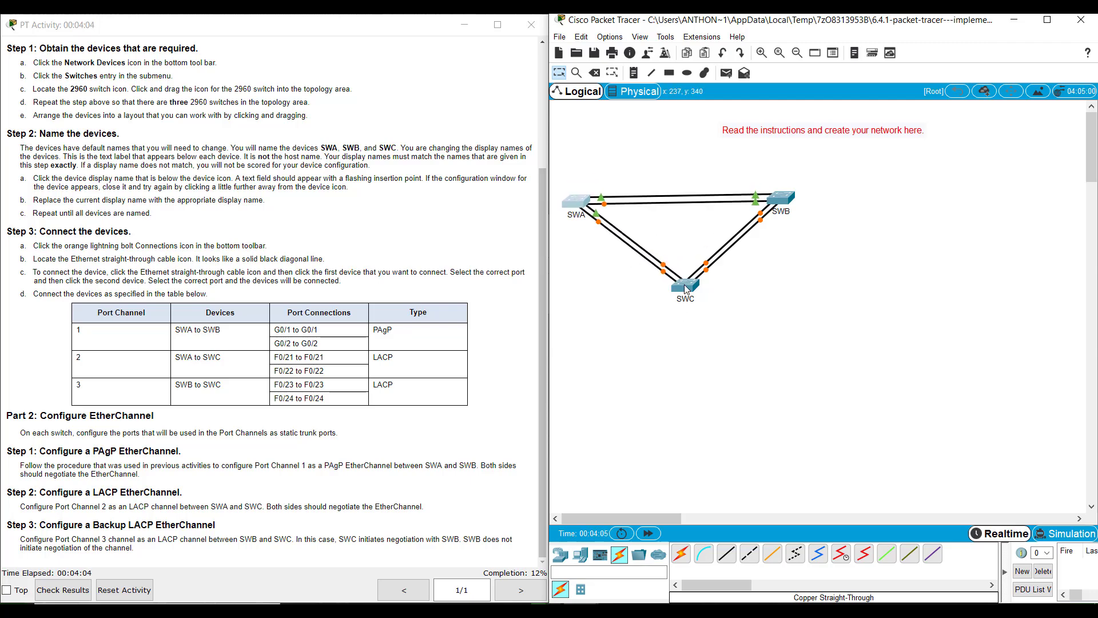
drag(685, 285, 695, 302)
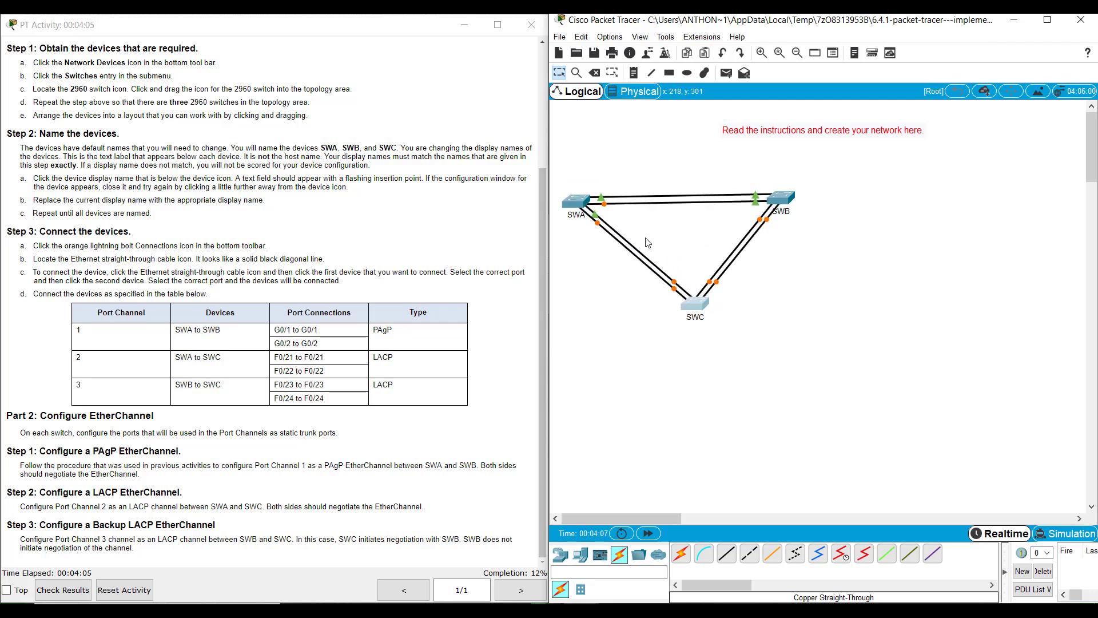
In SWA's CLI, enter enable and config t, then set hostname SWA
click(581, 202)
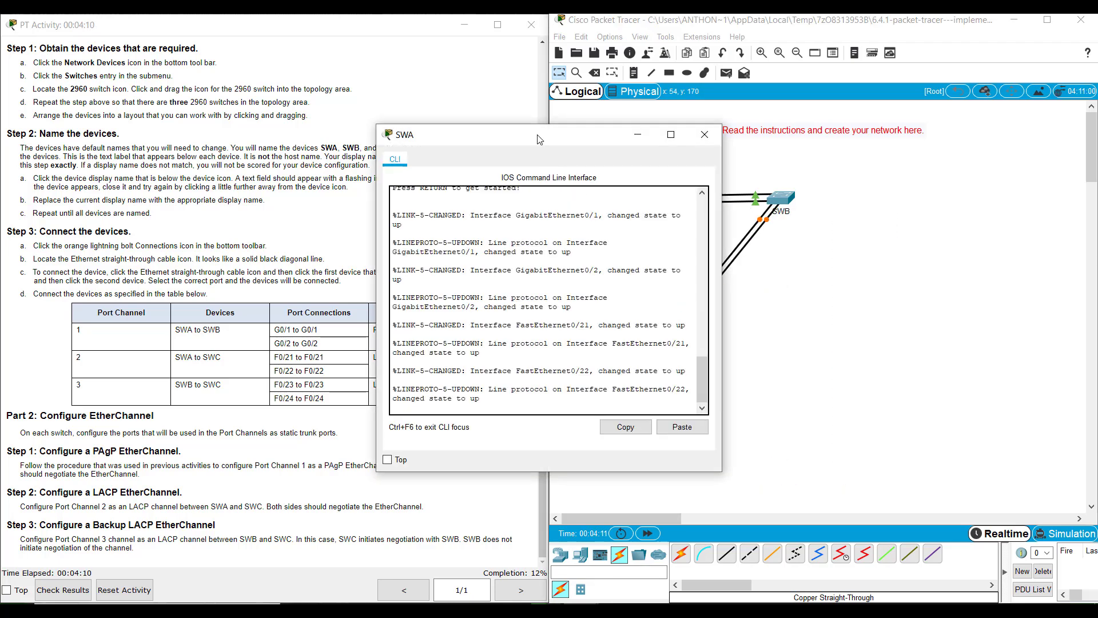
drag(537, 139, 586, 165)
key(Return)
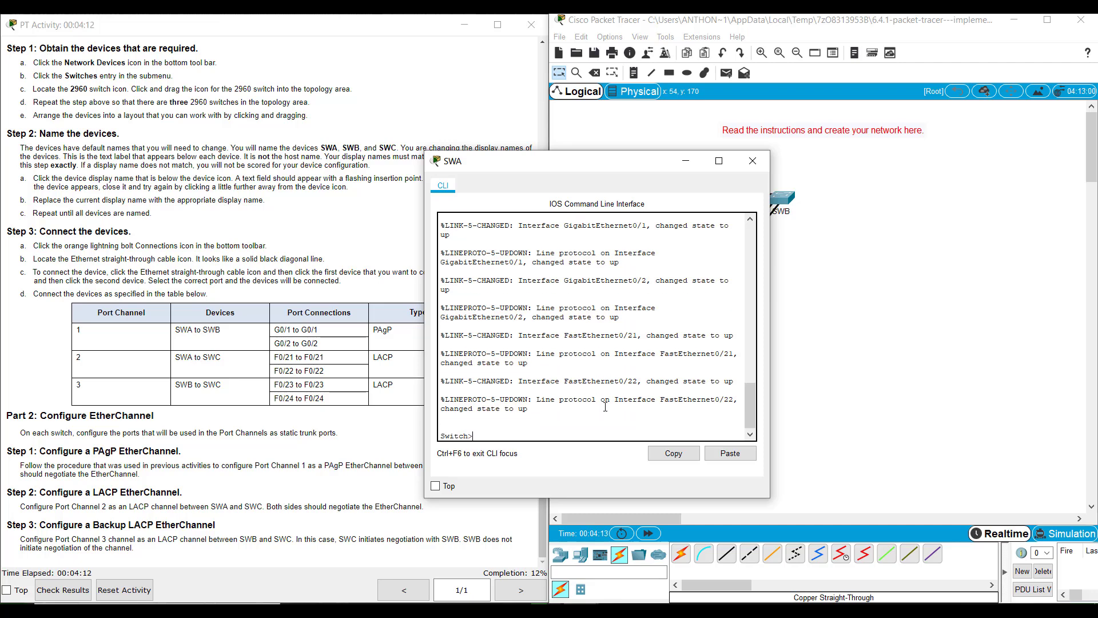
text(en)
key(Return)
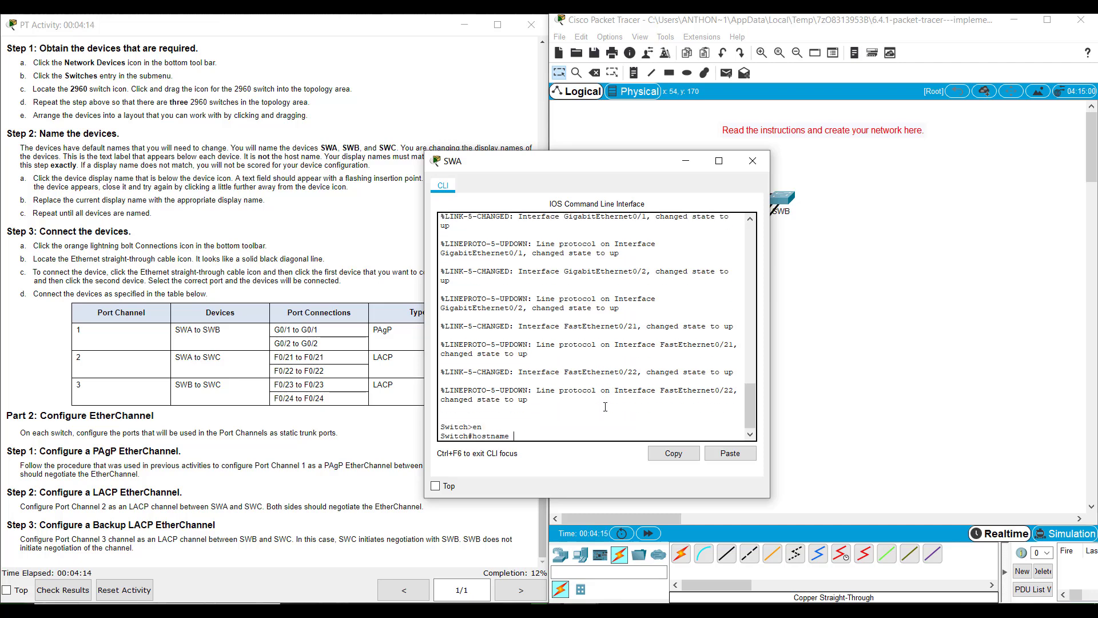
key(Return)
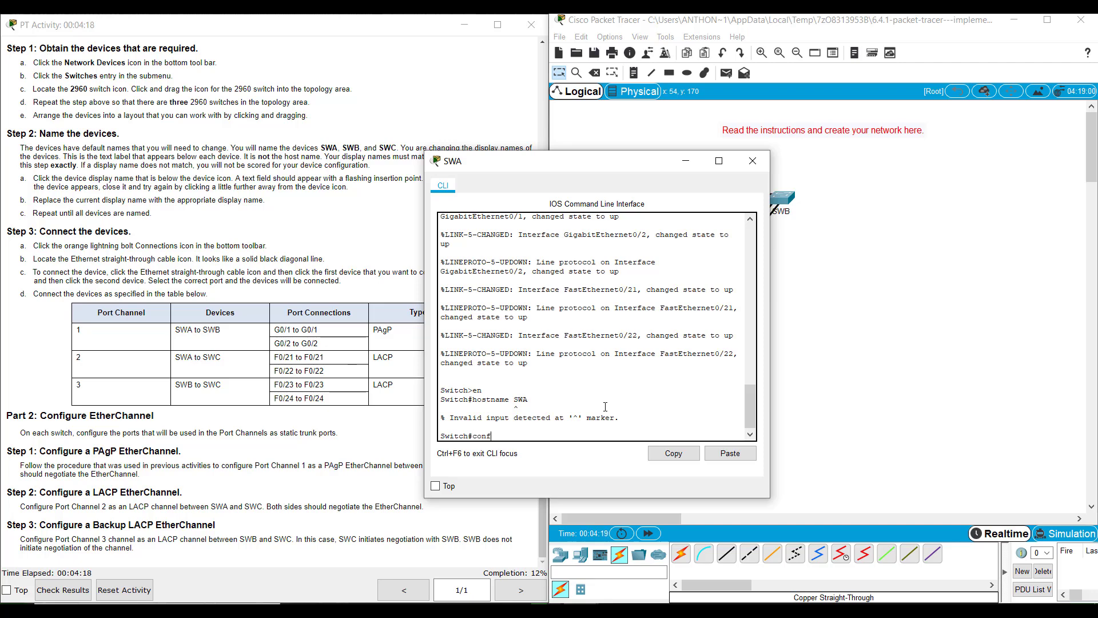
text(config t)
key(Return)
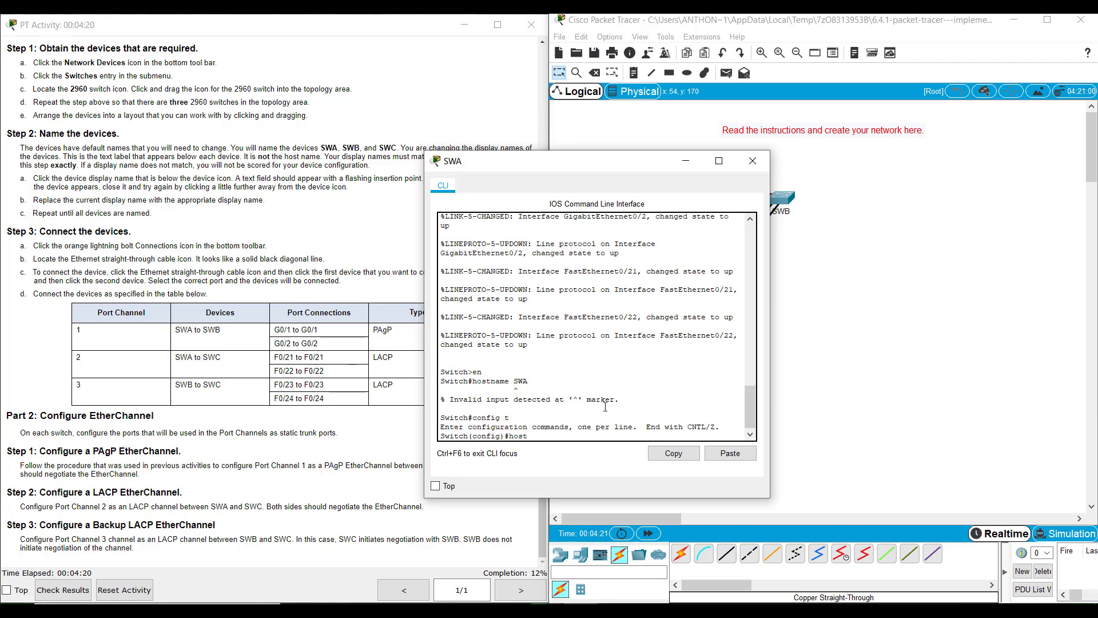
text(hostname SWA)
key(Return)
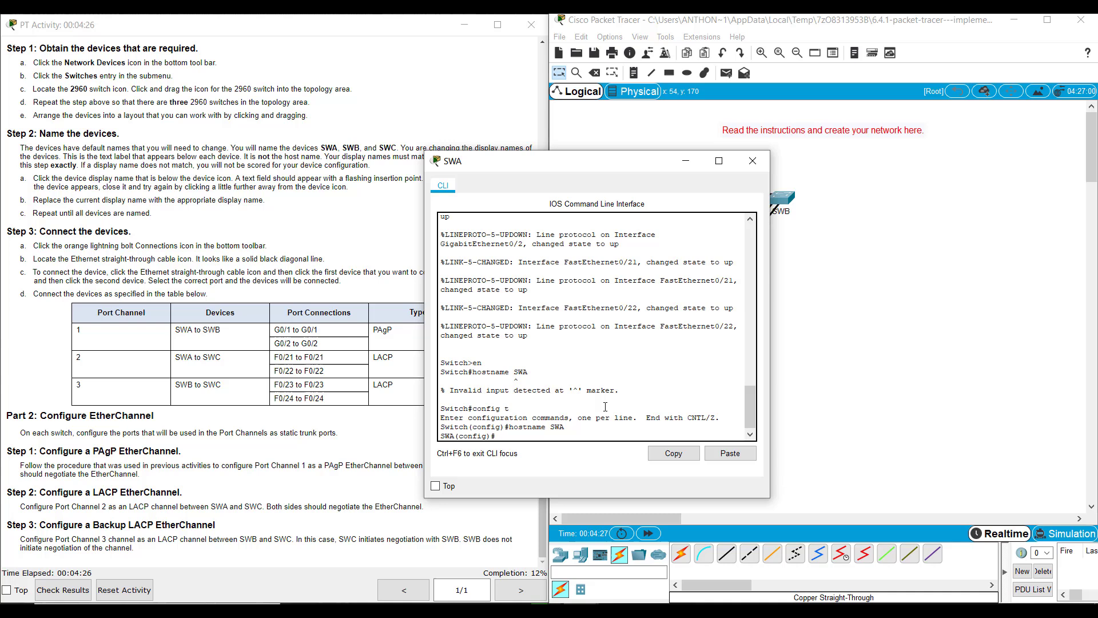
key(super+plus)
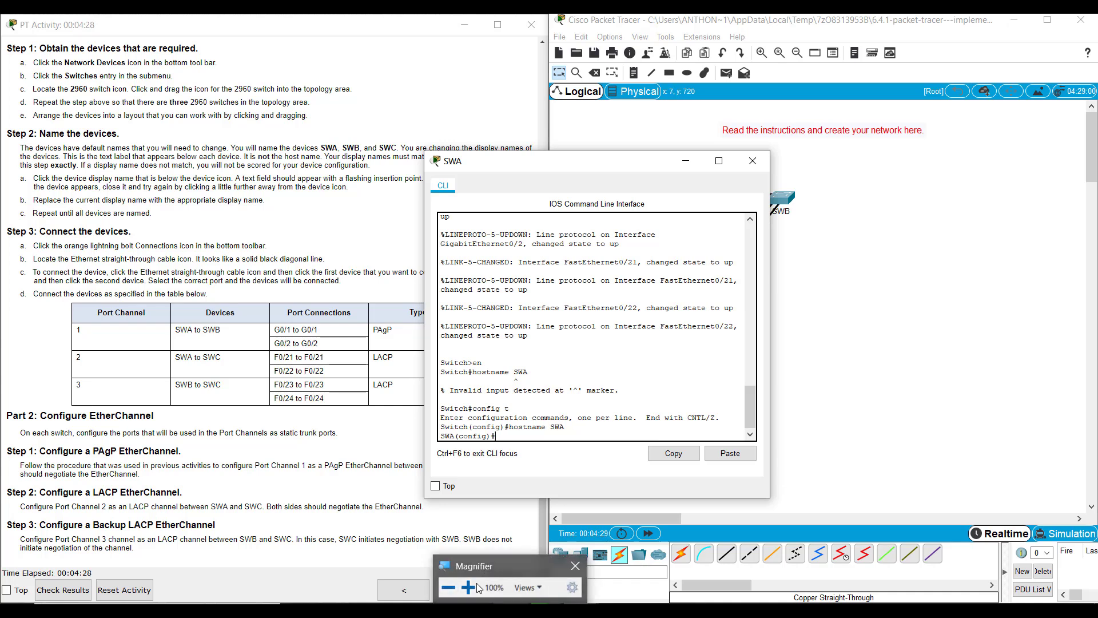
click(376, 552)
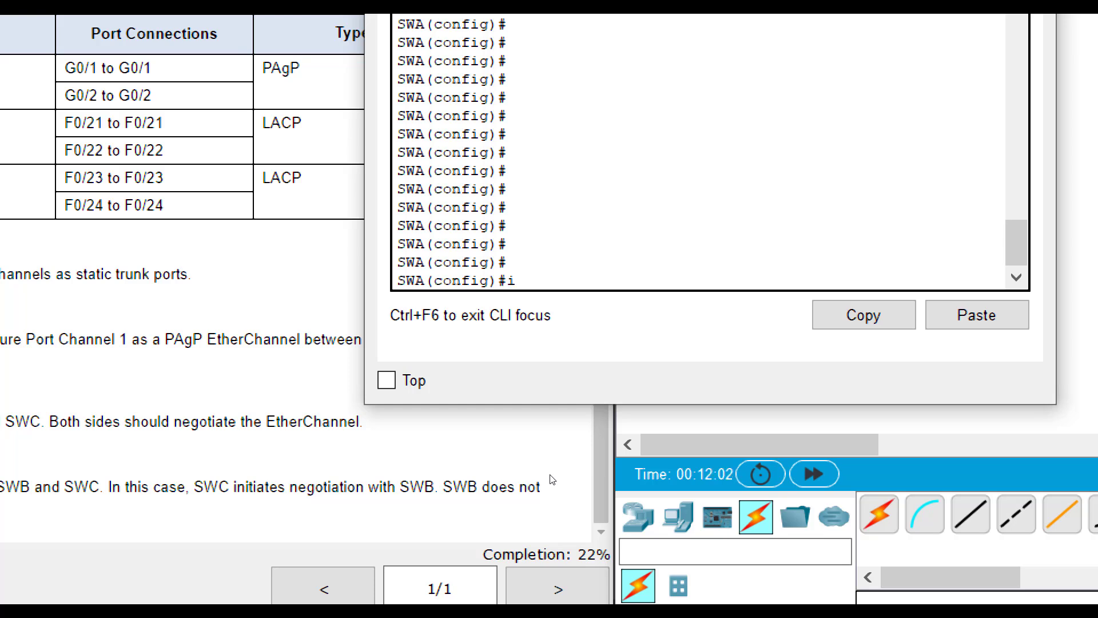
On SWA, bundle G0/1–G0/2 into channel-group 1 in PAgP desirable mode
text(nt range g01/)
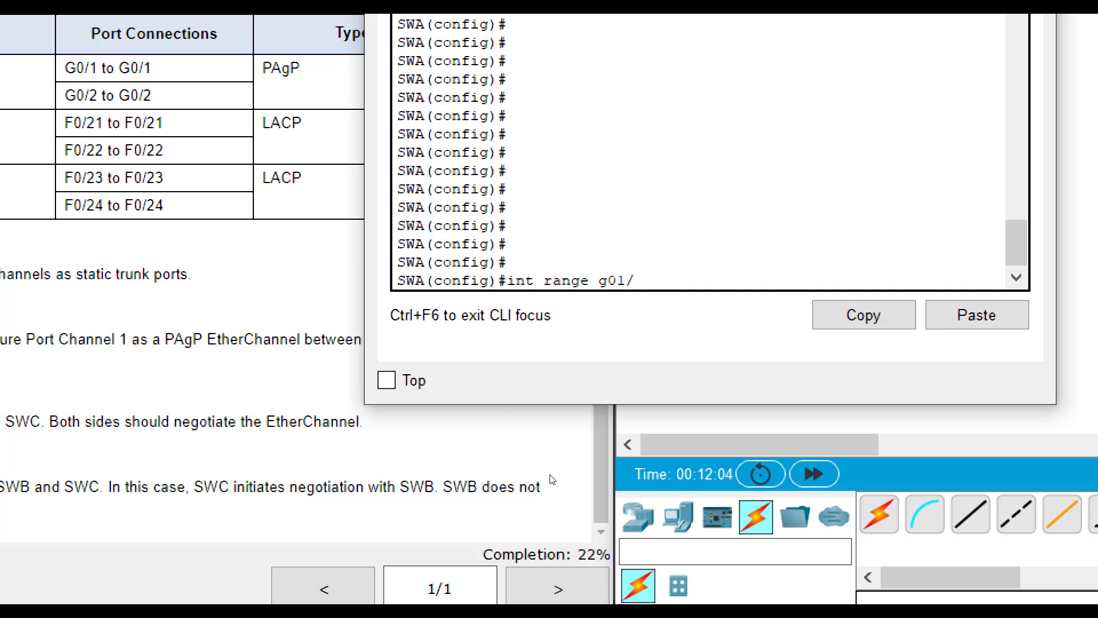
text(2)
key(BackSpace)
key(BackSpace)
key(BackSpace)
text(/1-2)
key(Return)
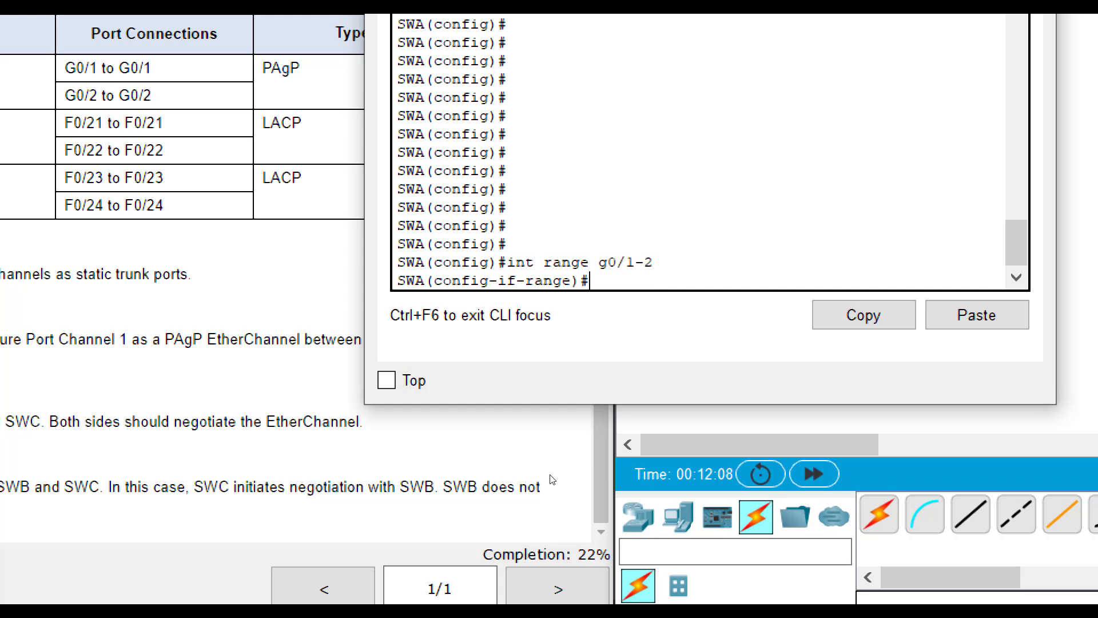
text(channel-group 1 mode)
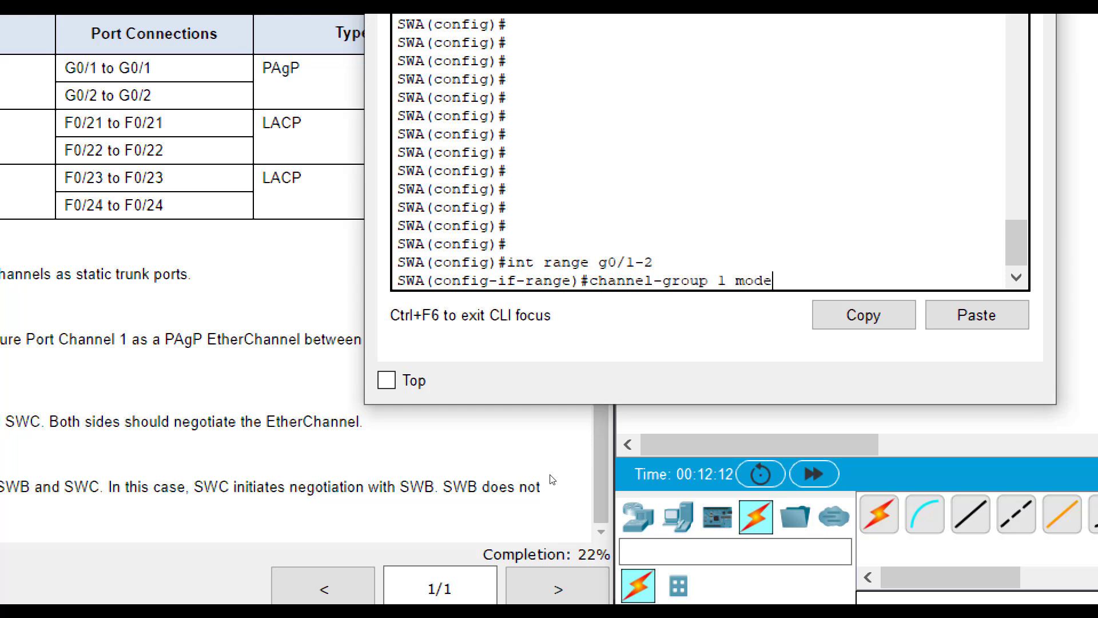
text( desirable)
key(Return)
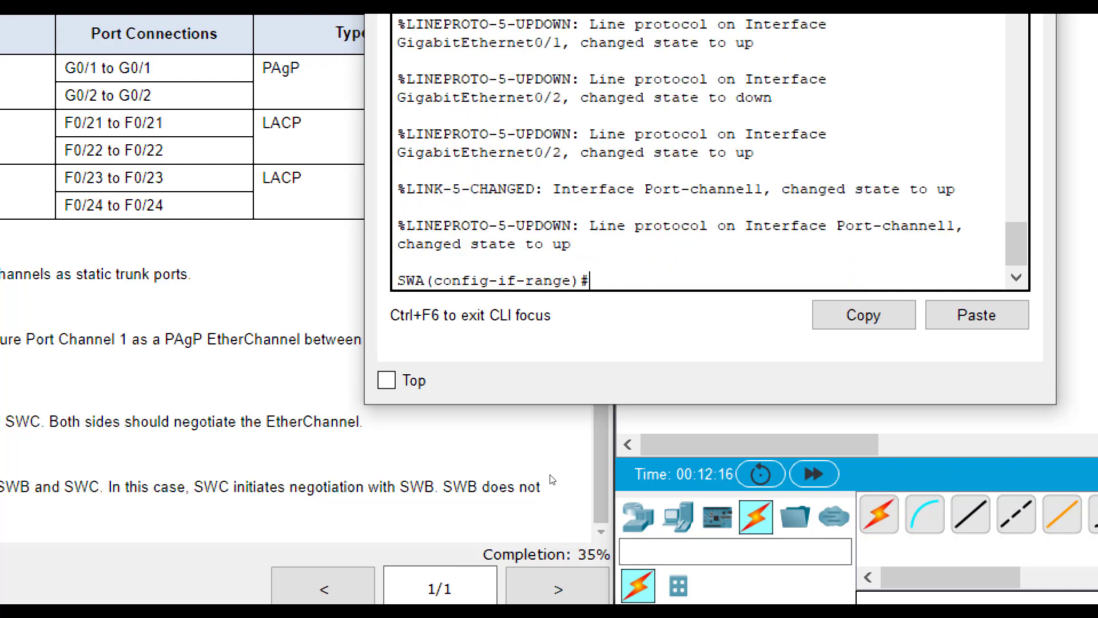
text(exit)
key(Return)
Set SWA's interface port-channel 1 to switchport mode trunk and return to global config
text(int)
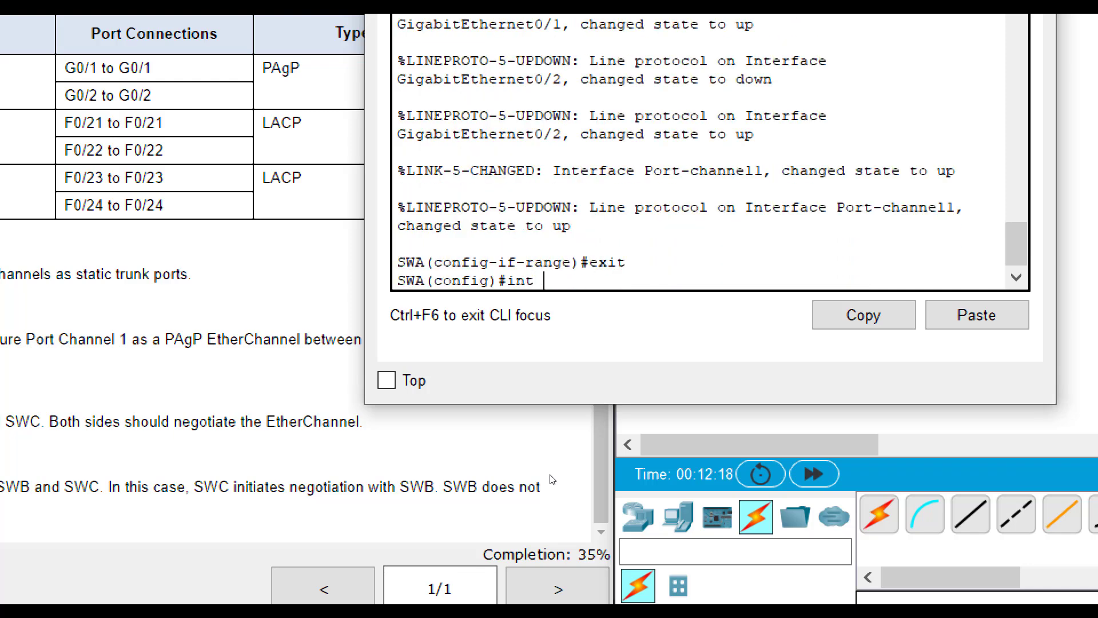
text( port-channel 1)
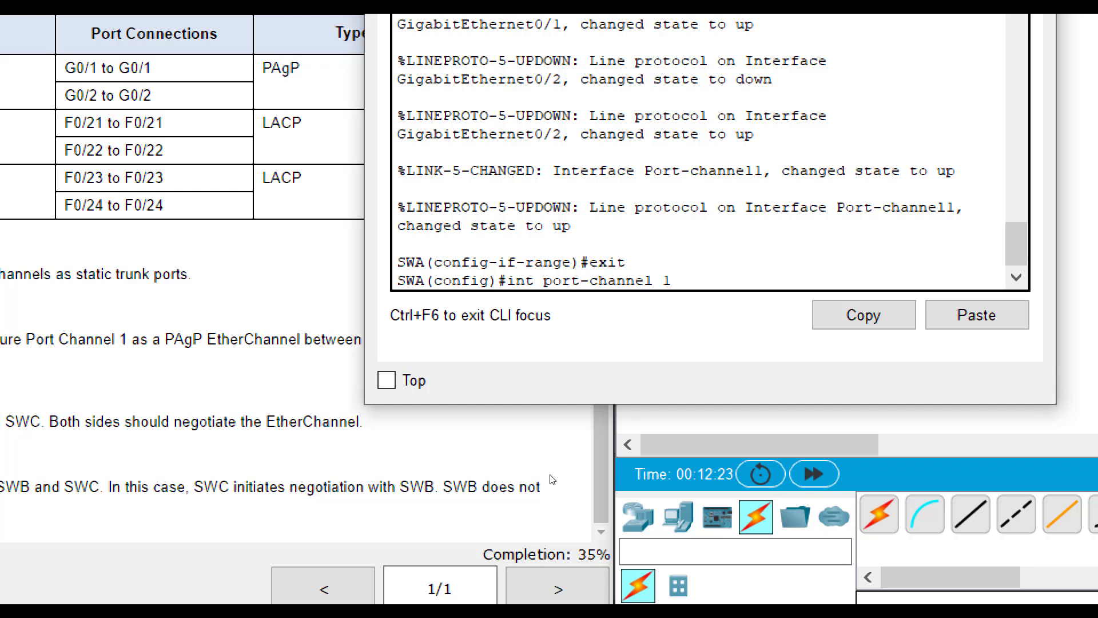
key(Return)
text(switchport mod)
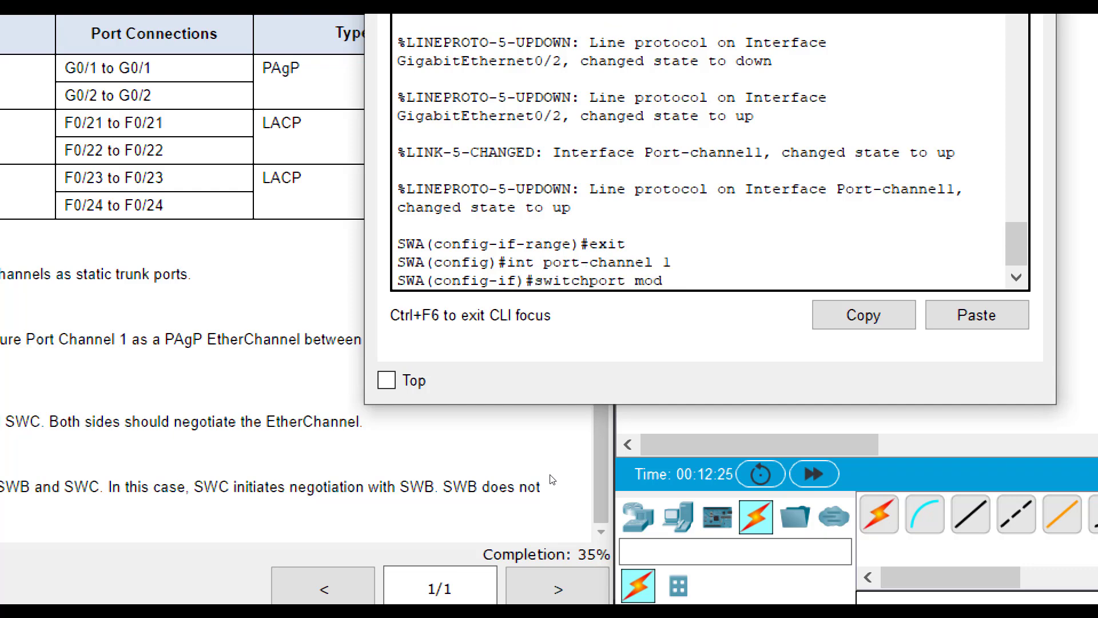
text(e trunk)
key(Return)
text(exit)
key(Return)
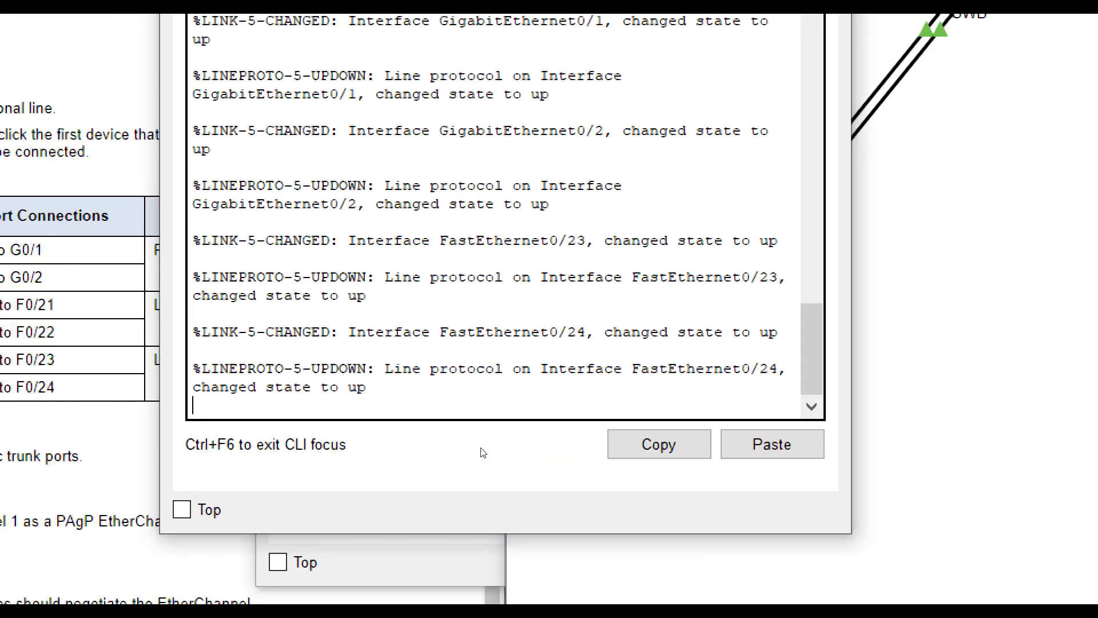
In SWB's CLI, enter global configuration mode and set hostname SWB
key(Return)
text(en)
key(Return)
text(con)
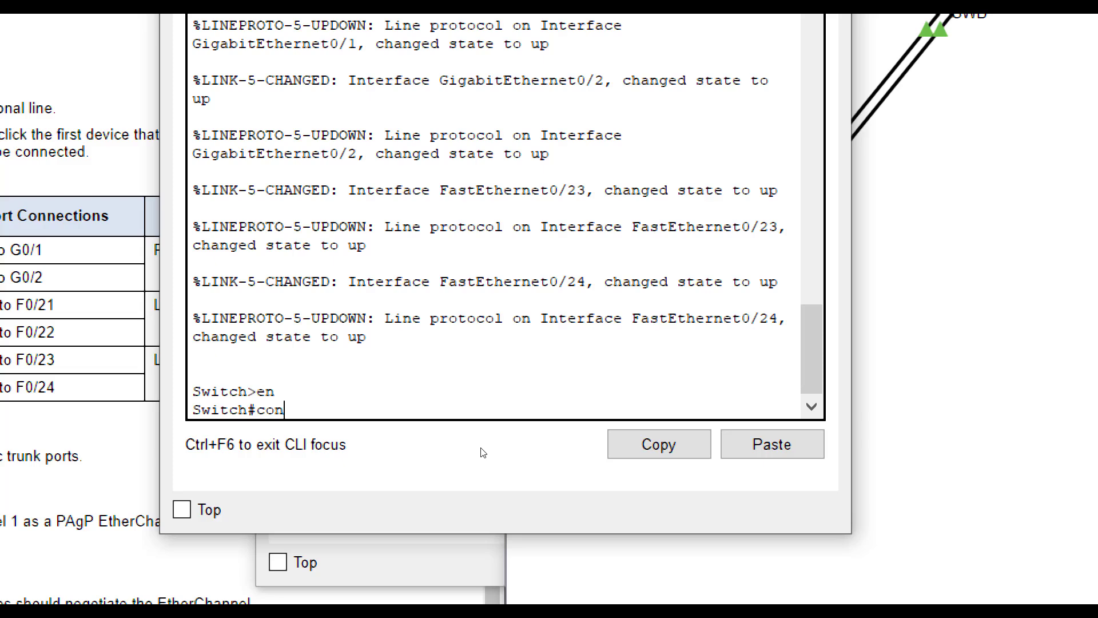
text(fig t)
key(Return)
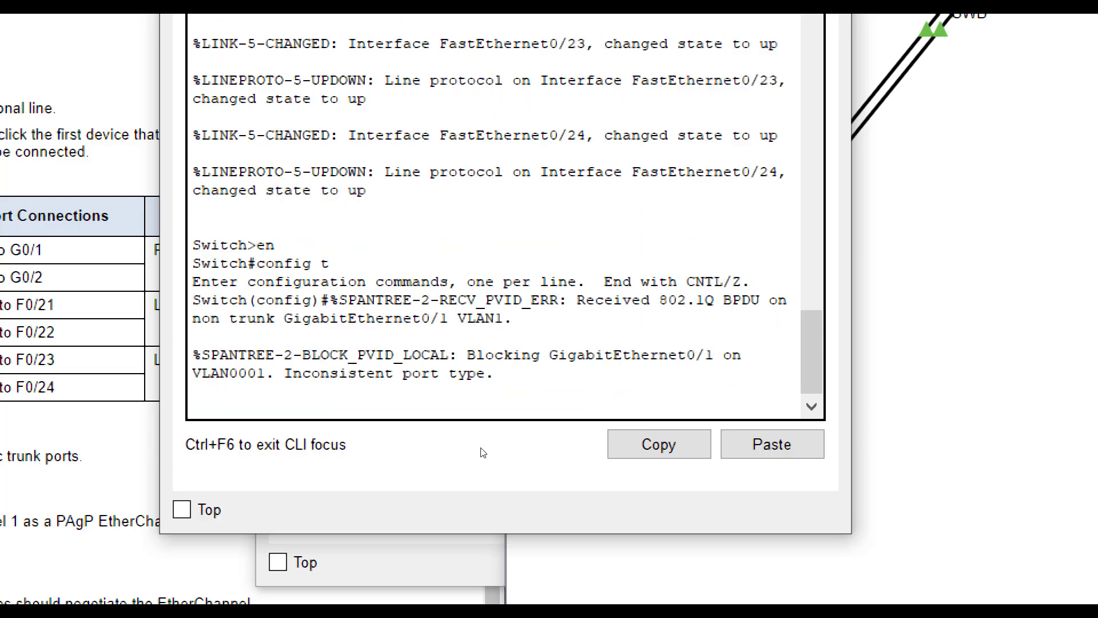
text(hostname SWB)
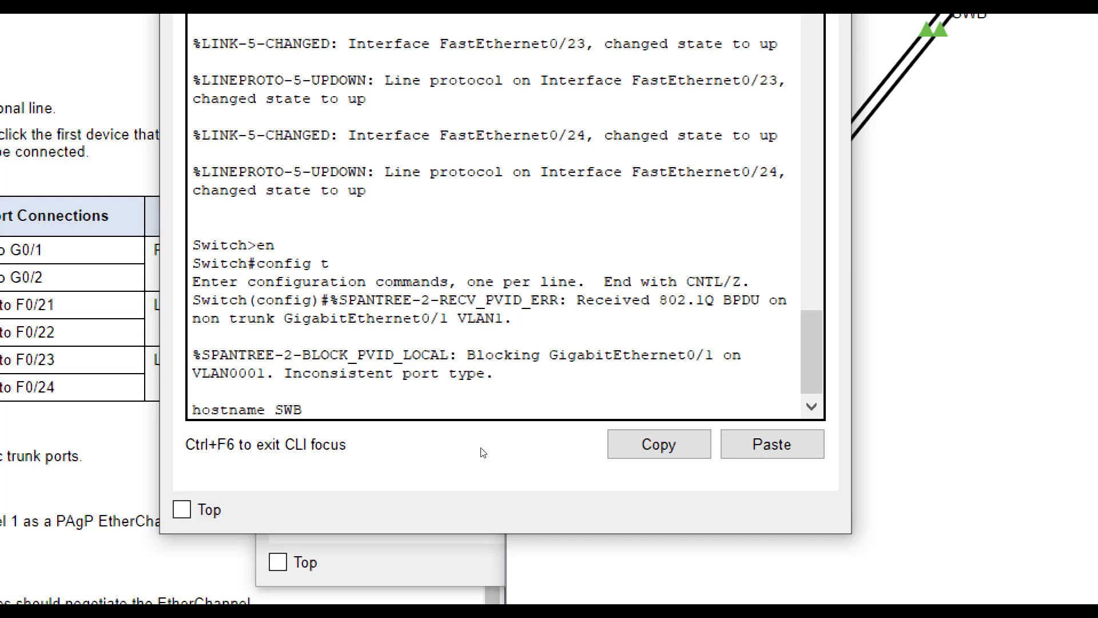
key(Return)
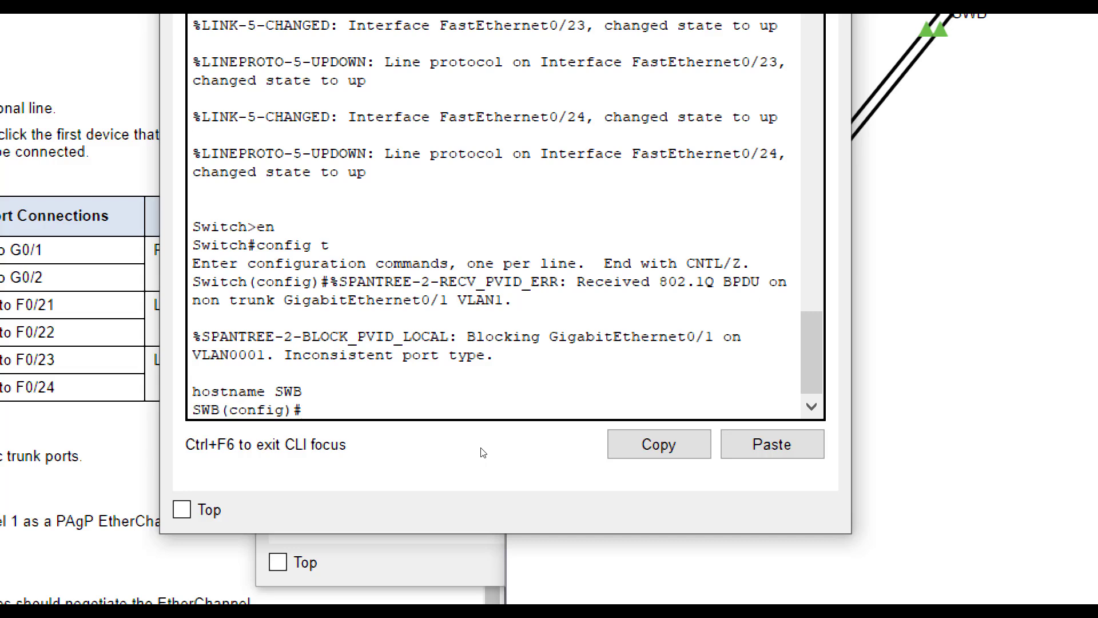
On SWB, bundle G0/1–G0/2 into PAgP channel-group 1 with mode auto
text(int range g0/1-2)
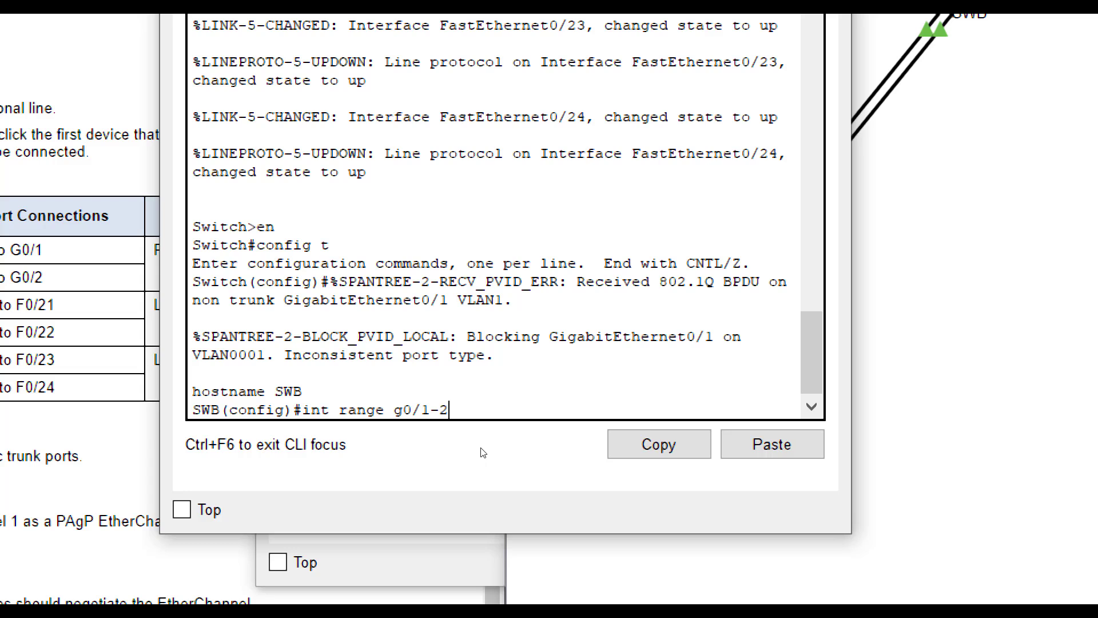
key(Return)
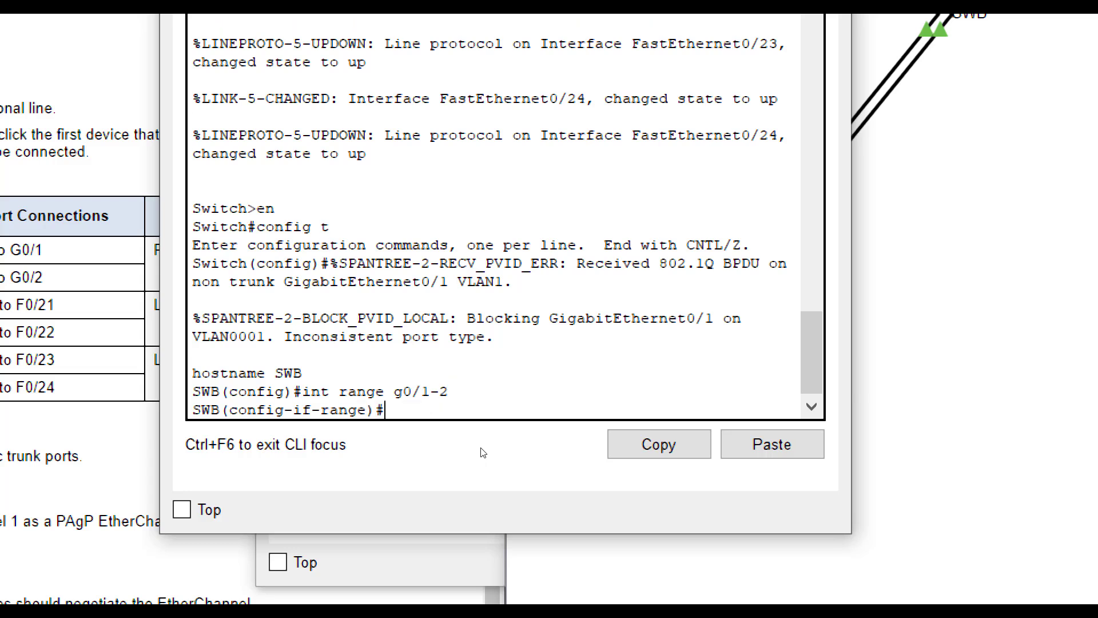
text(channel-group)
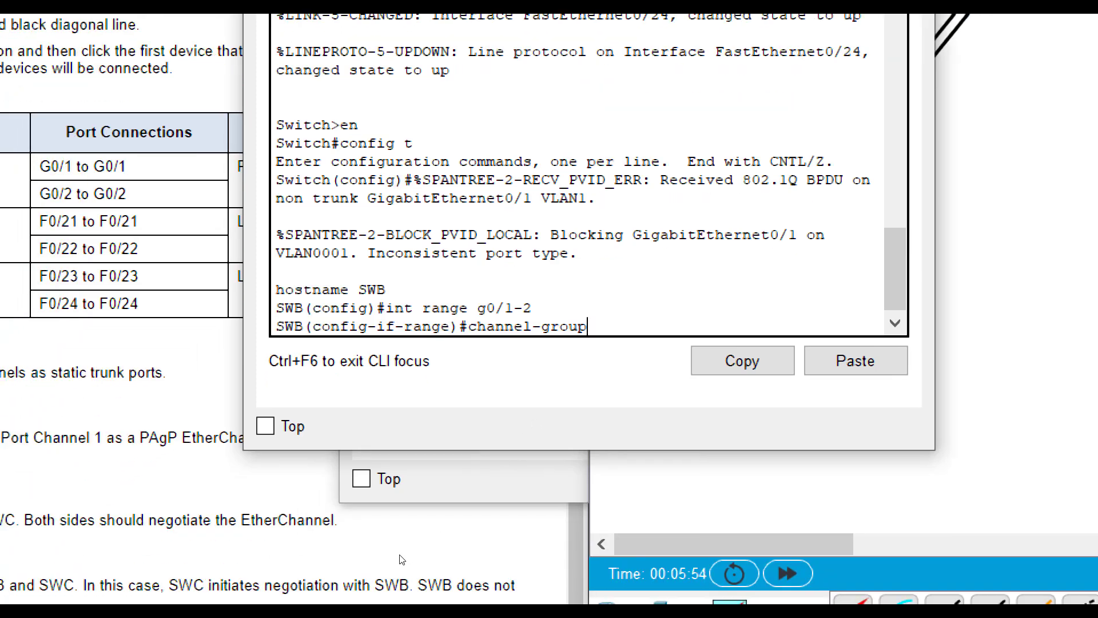
text( 1 )
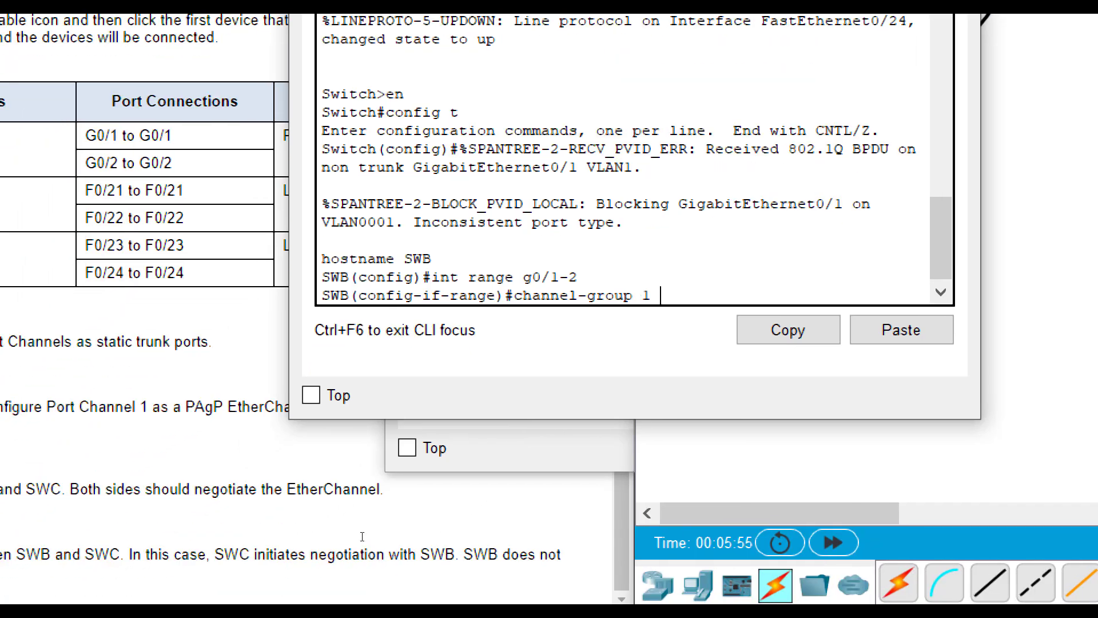
text(mode )
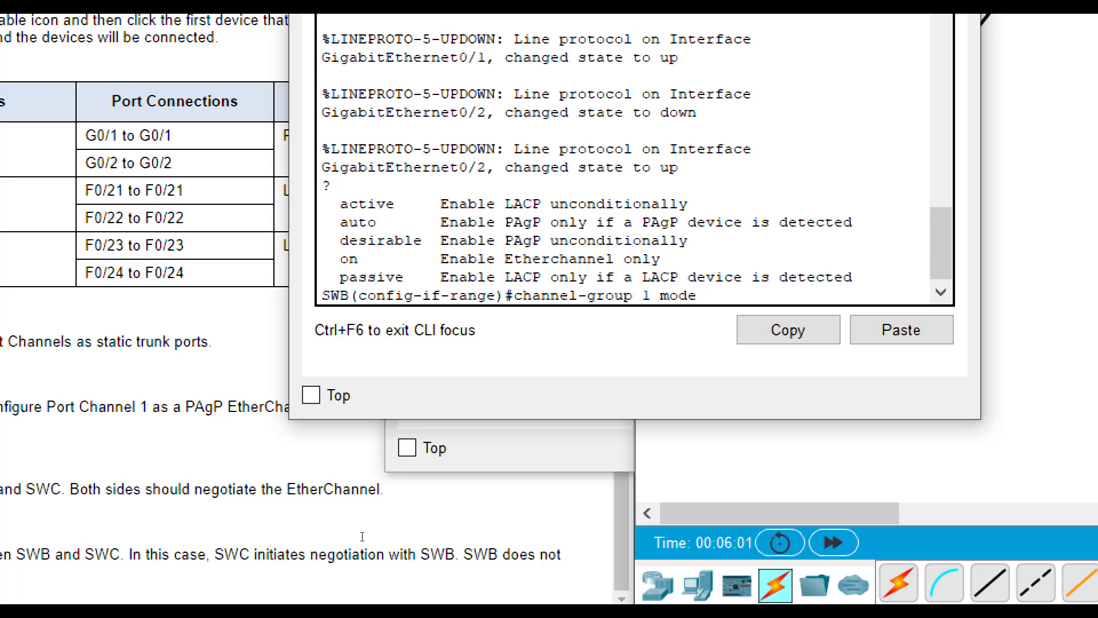
text(?auto)
key(Return)
key(Return)
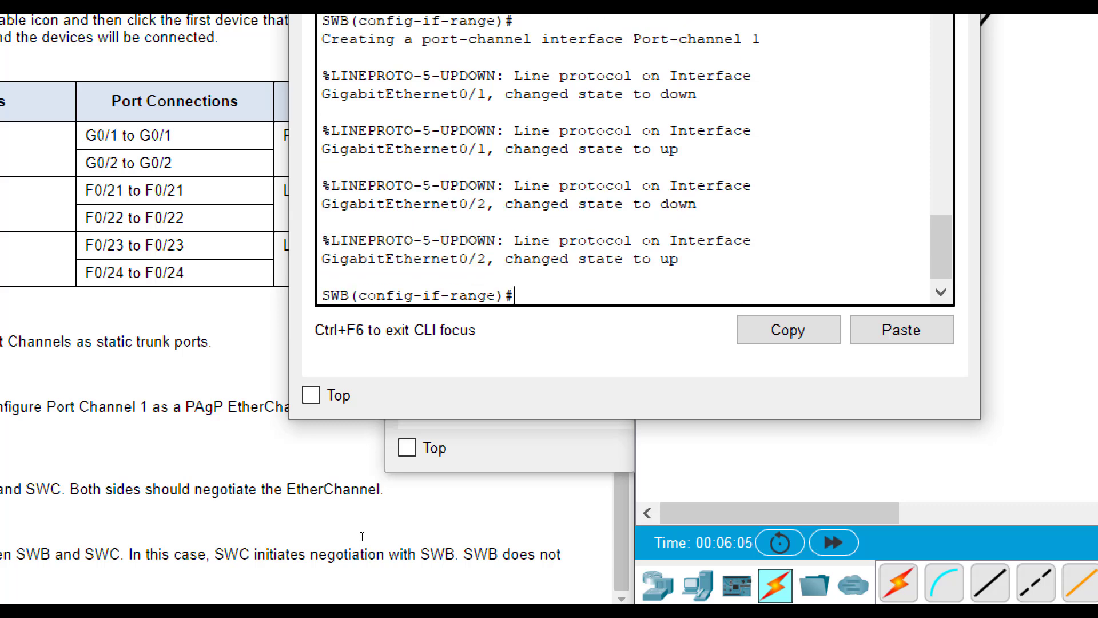
text(exit)
key(Return)
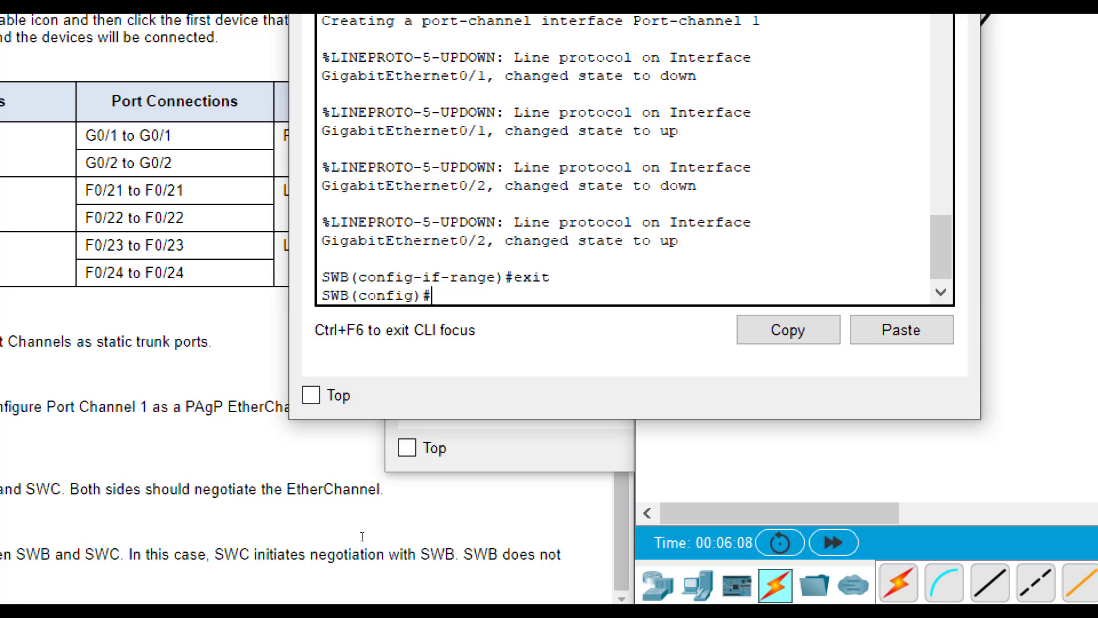
Set SWB's interface port-channel 1 to switchport mode trunk and exit
text(int portcha)
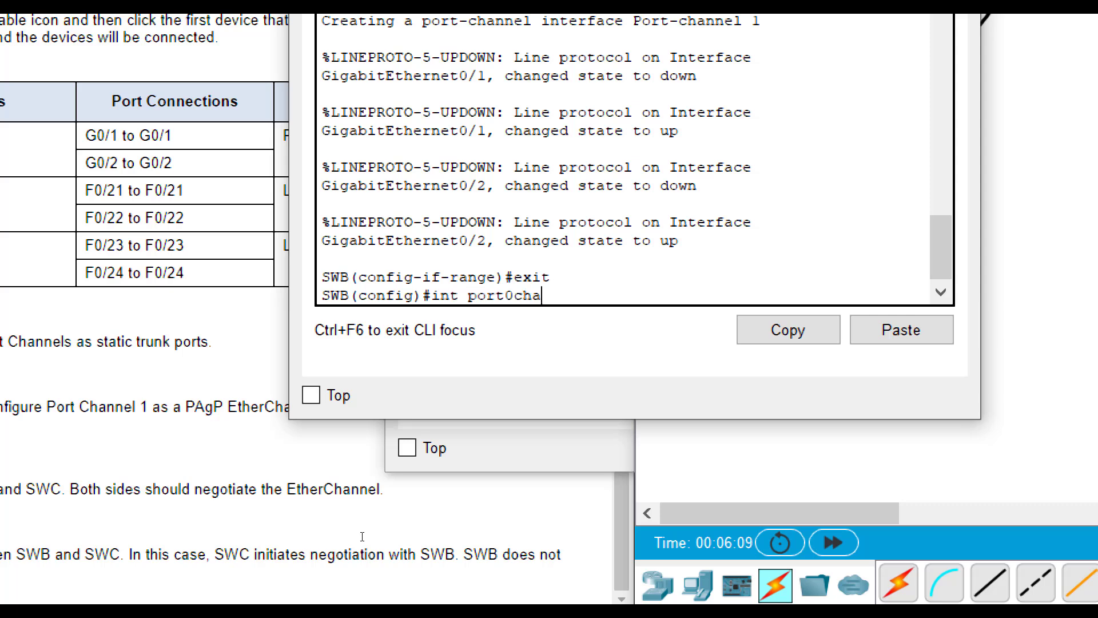
key(BackSpace)
key(BackSpace)
key(BackSpace)
key(BackSpace)
text(-)
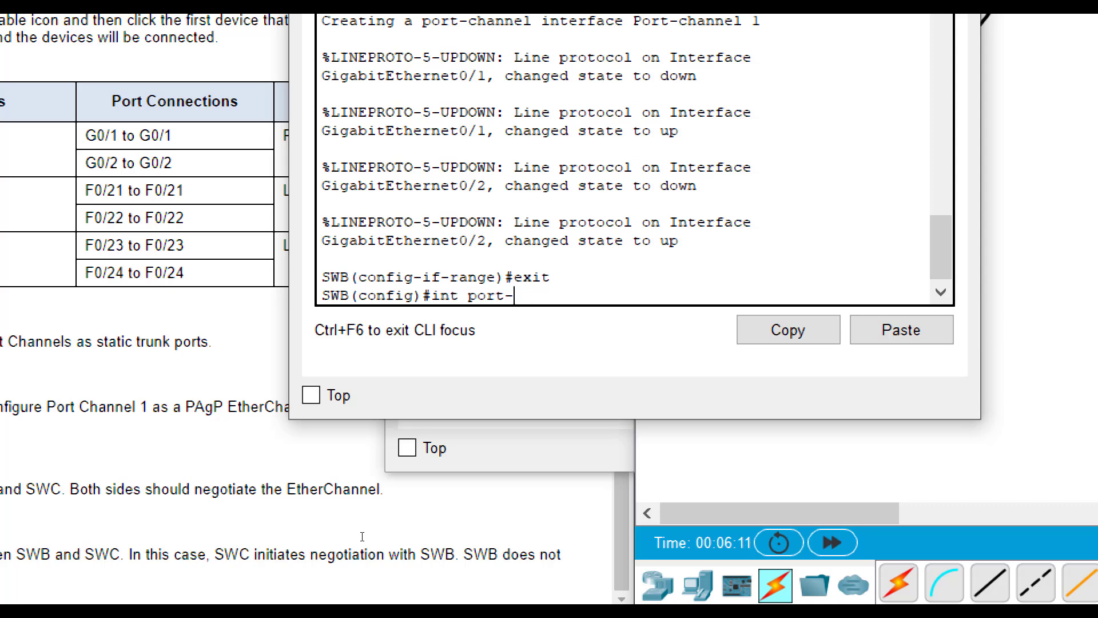
text(channel 1)
key(Return)
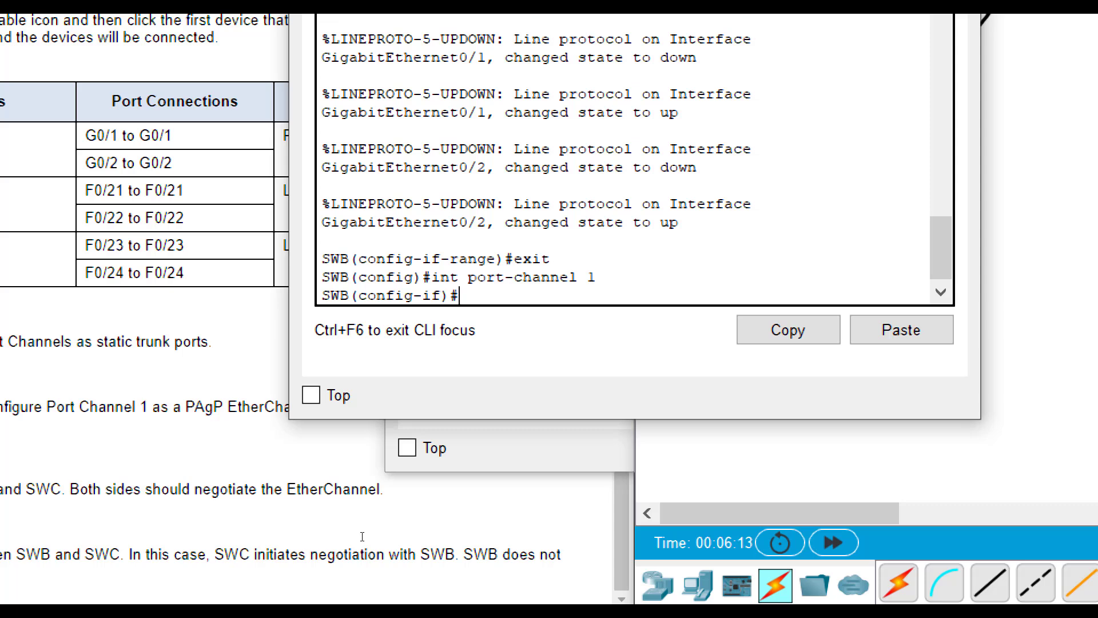
text(switchport mode trunk)
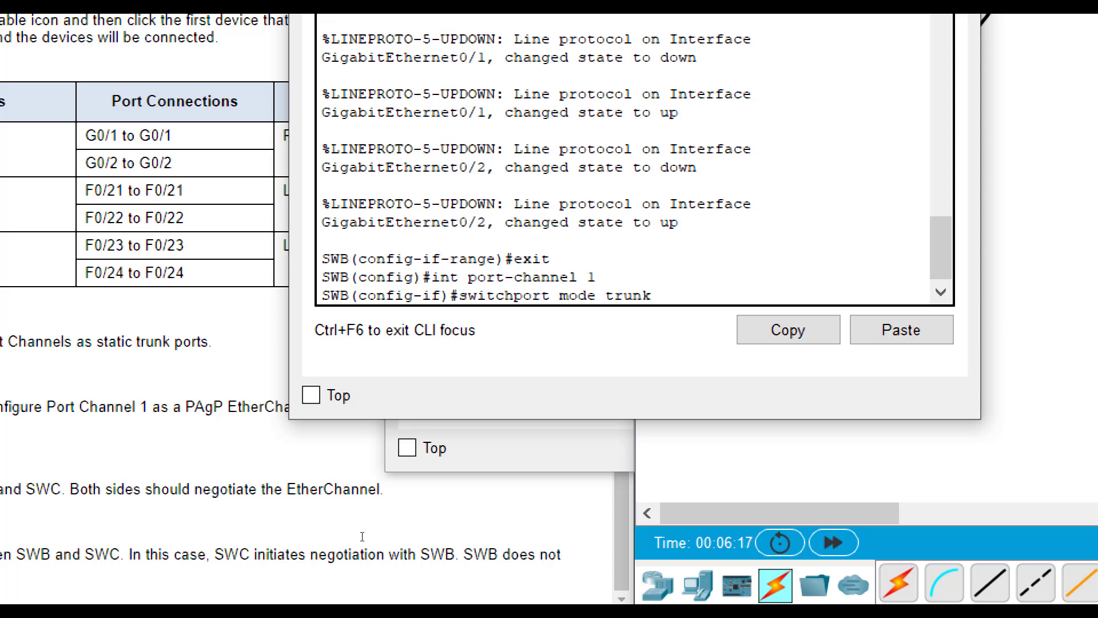
key(Return)
text(exit)
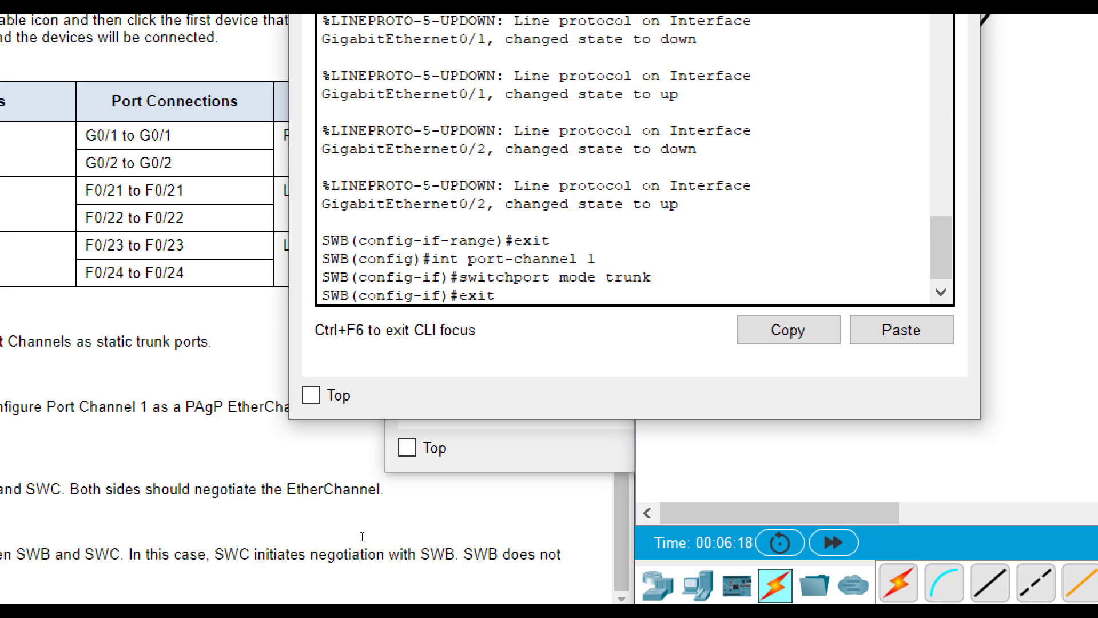
key(Return)
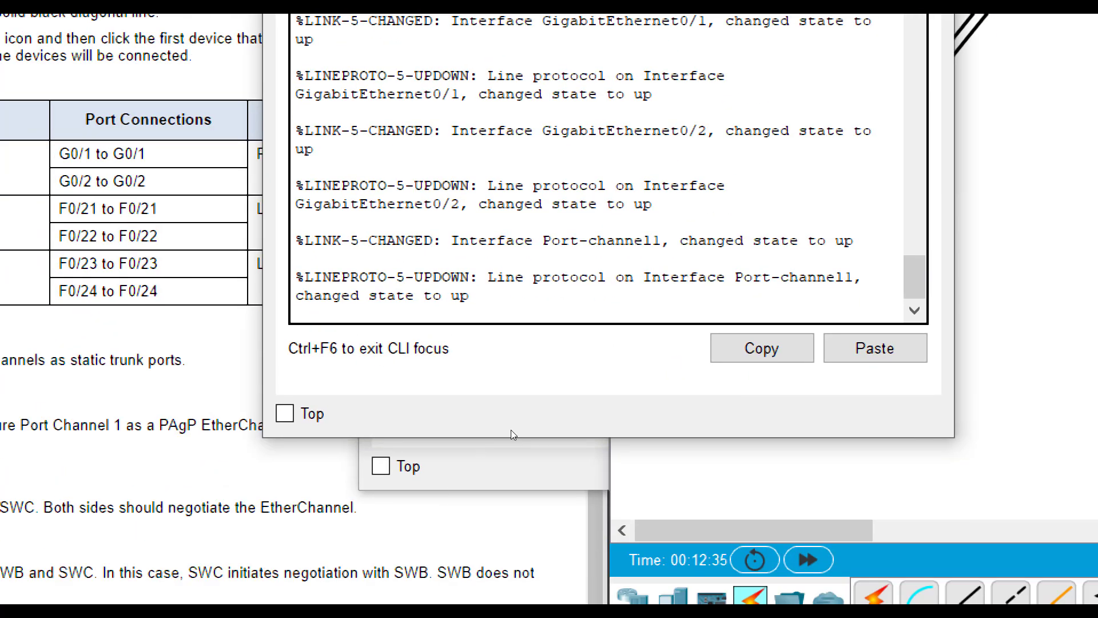
Run 'do show etherchannel summary' on SWB to confirm Po1 is up with PAgP and Gig0/1–0/2
key(Return)
text(do show)
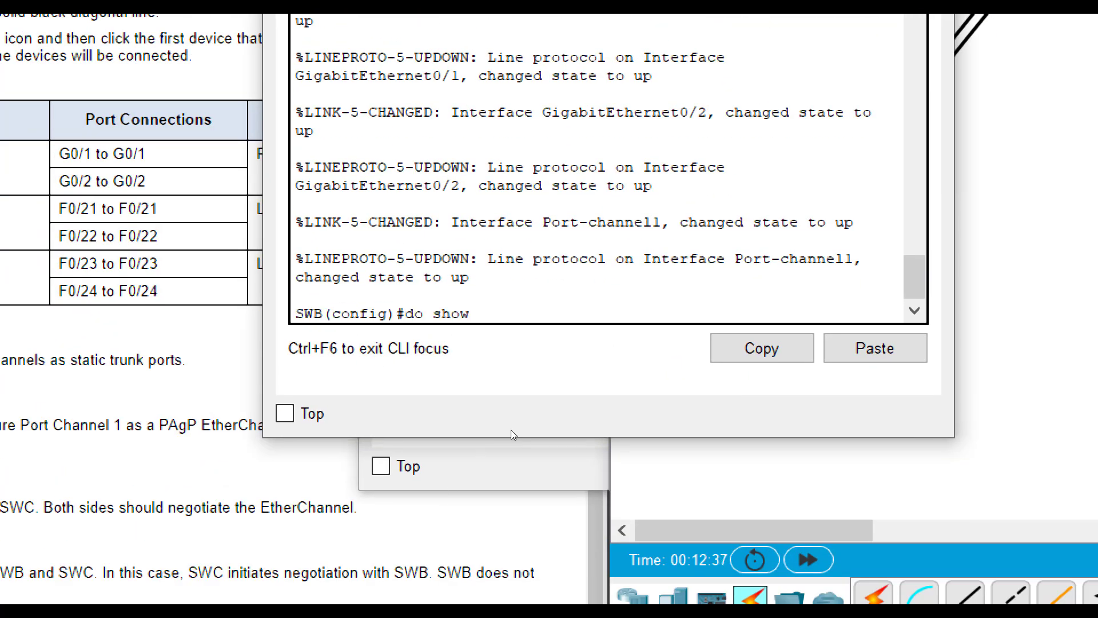
text( etherchannel su)
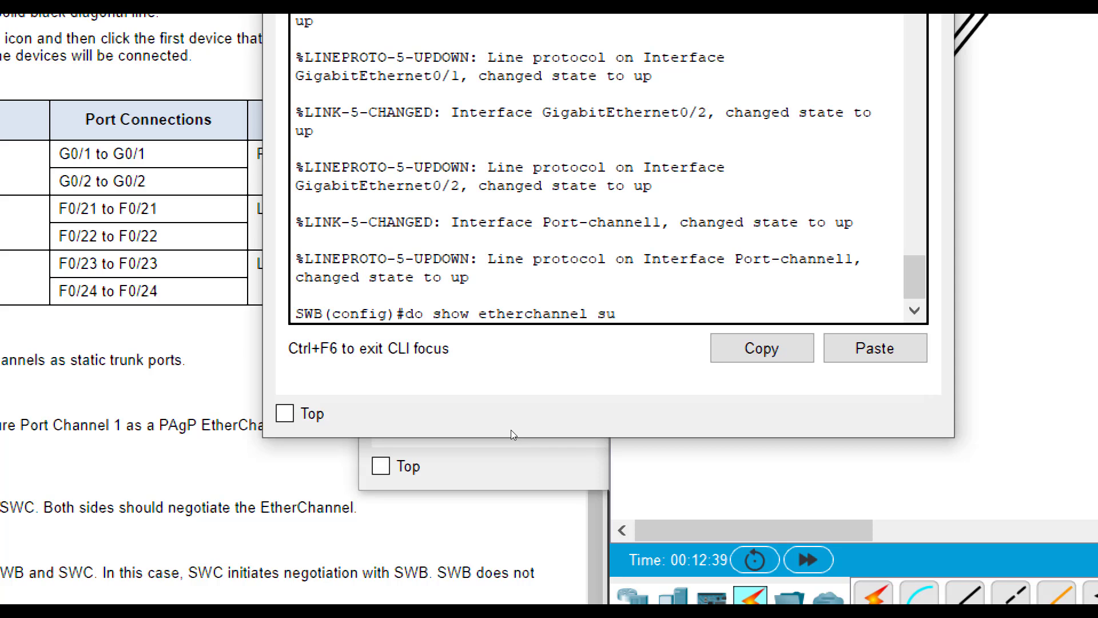
text(mmary)
key(Return)
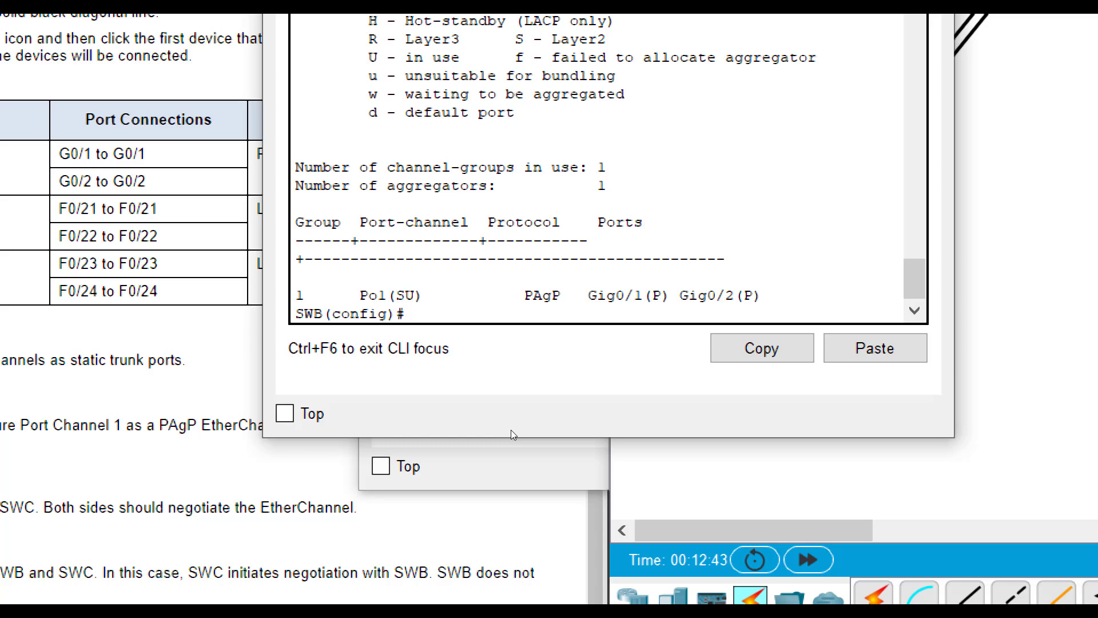
Read the port-channel table in the lab instructions, then exit SWB to its privileged prompt
click(486, 523)
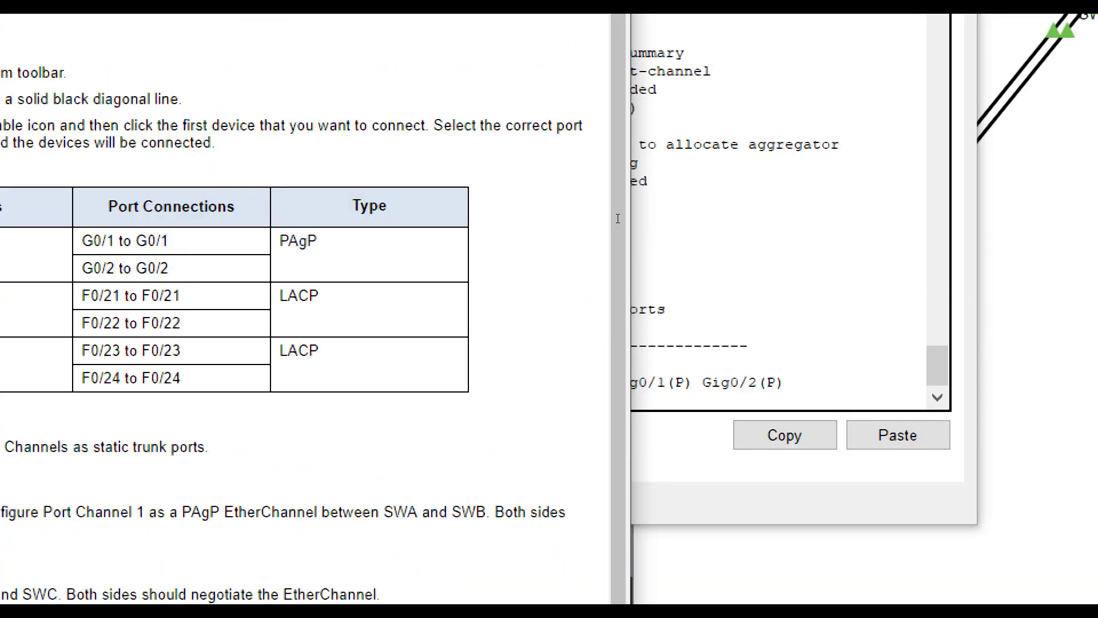
click(633, 191)
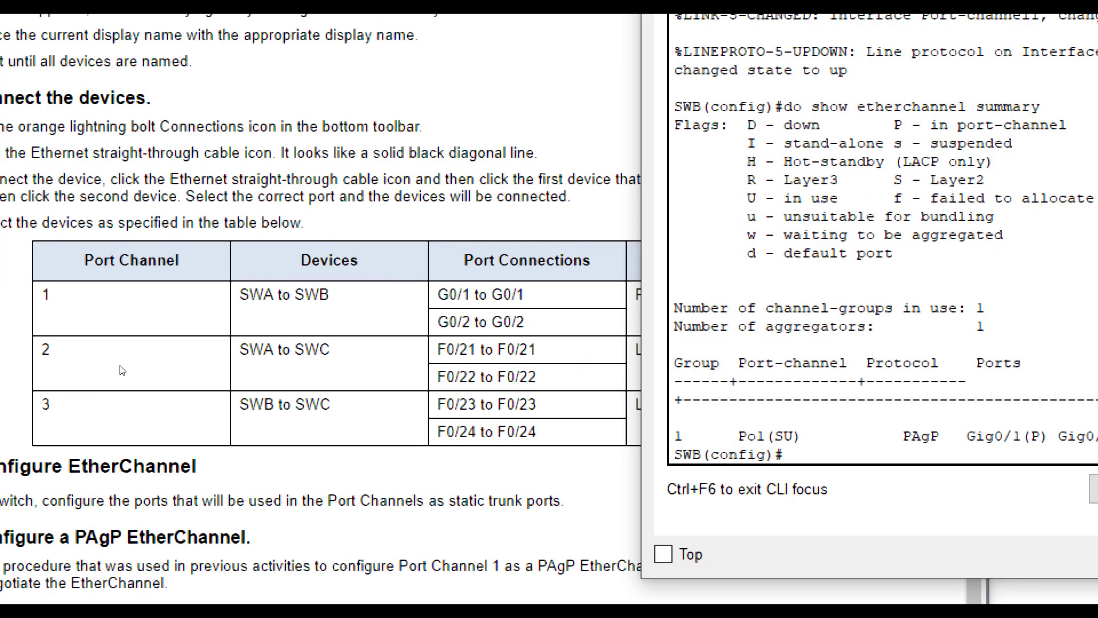
click(65, 406)
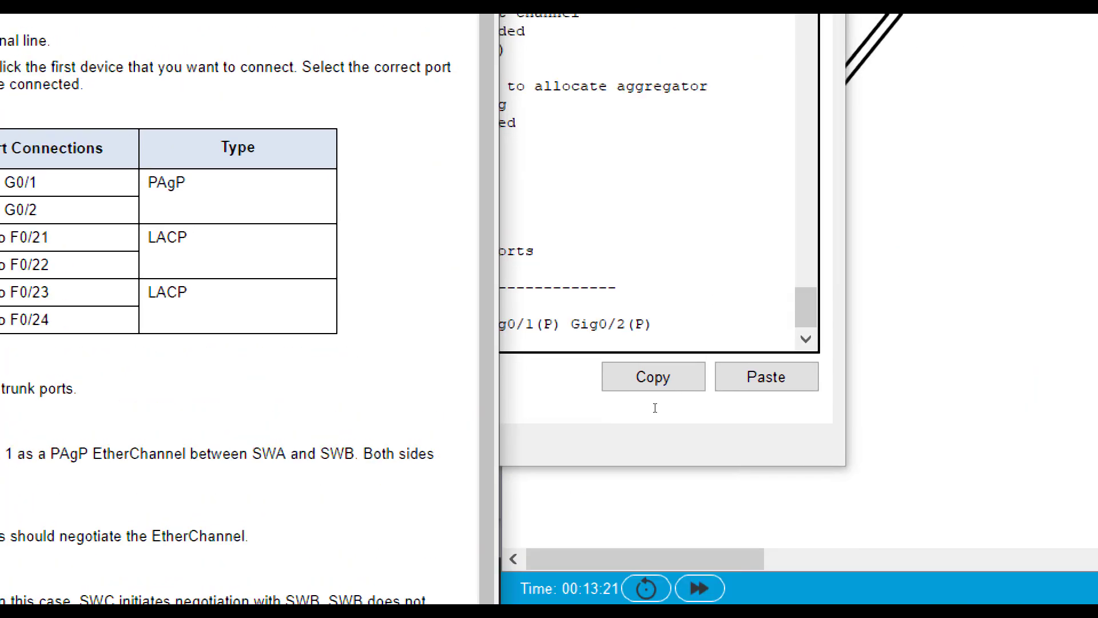
click(655, 408)
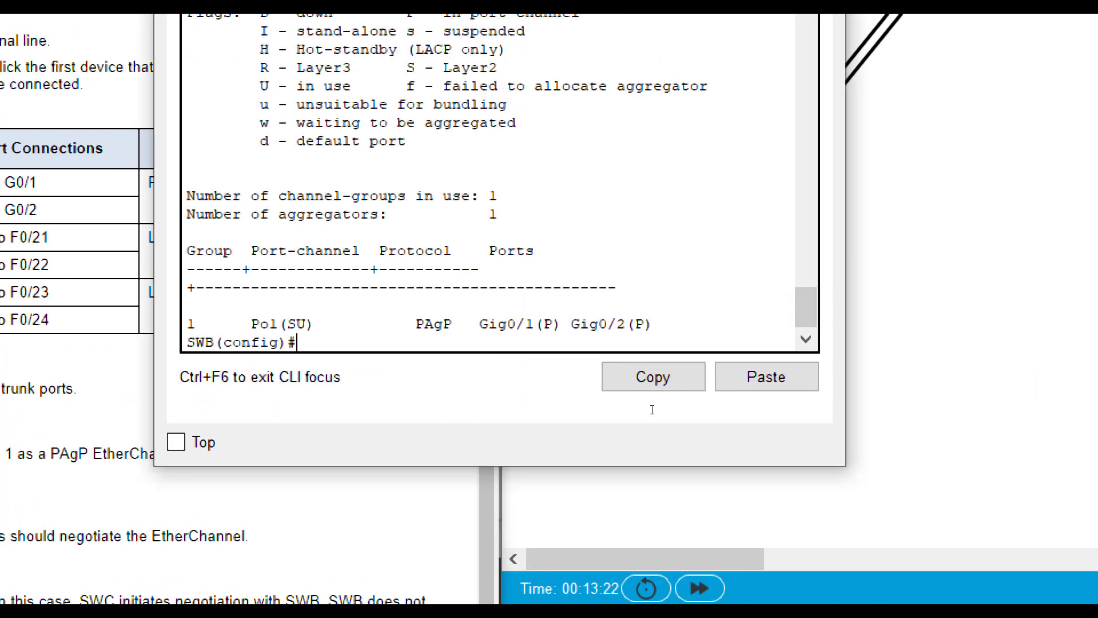
text(exit)
key(Return)
key(Return)
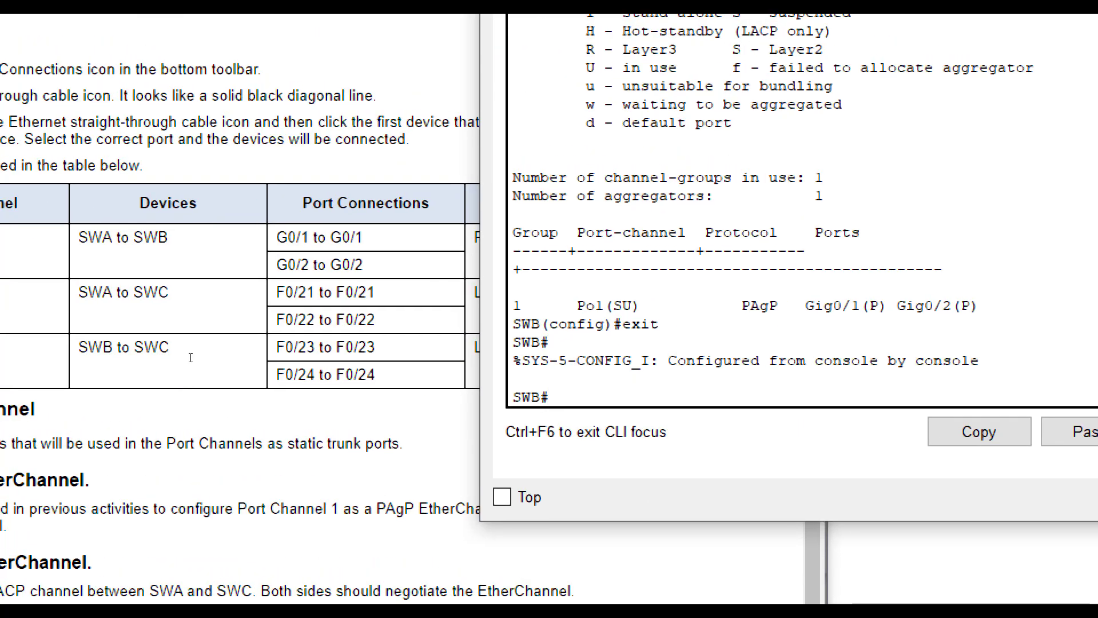
In SWA's CLI, add F0/21–F0/22 to channel-group 2 in LACP active mode
click(1096, 303)
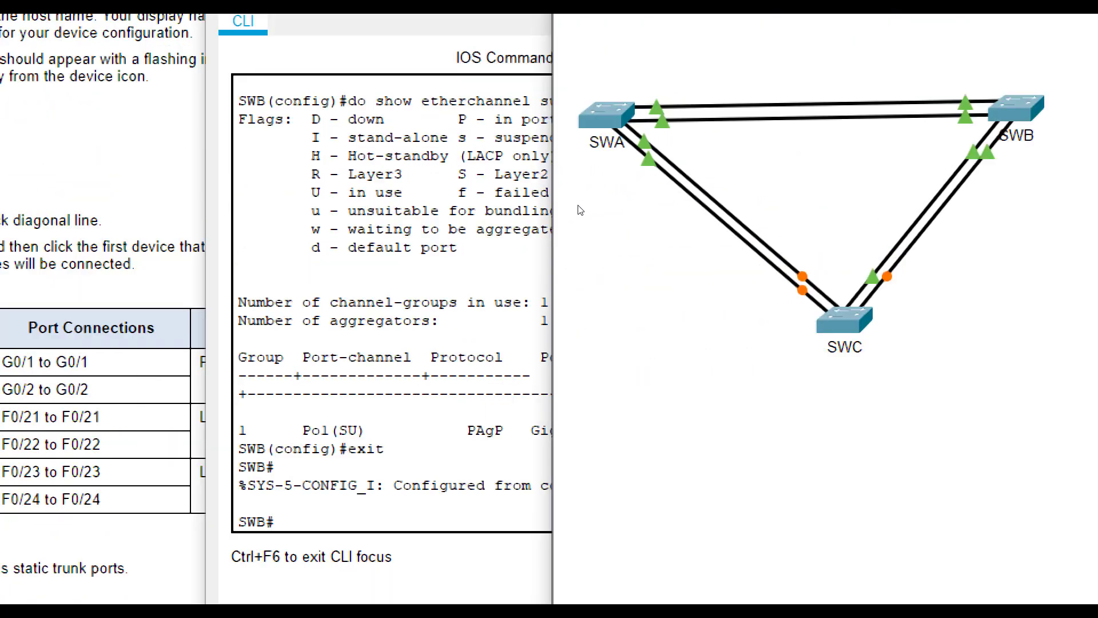
click(606, 114)
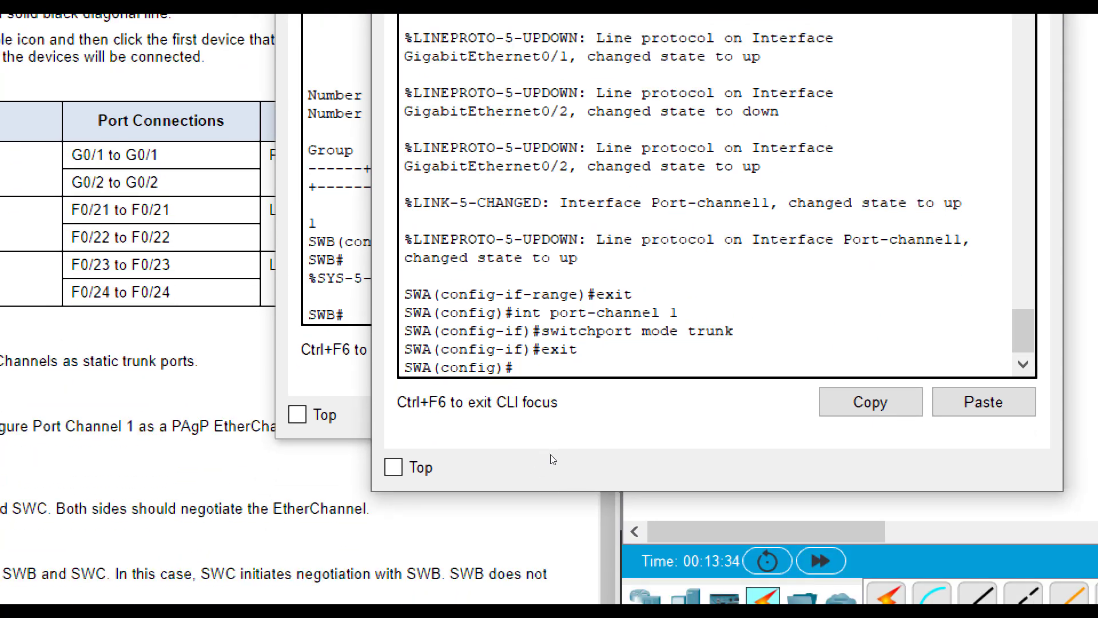
text(int range fa0/)
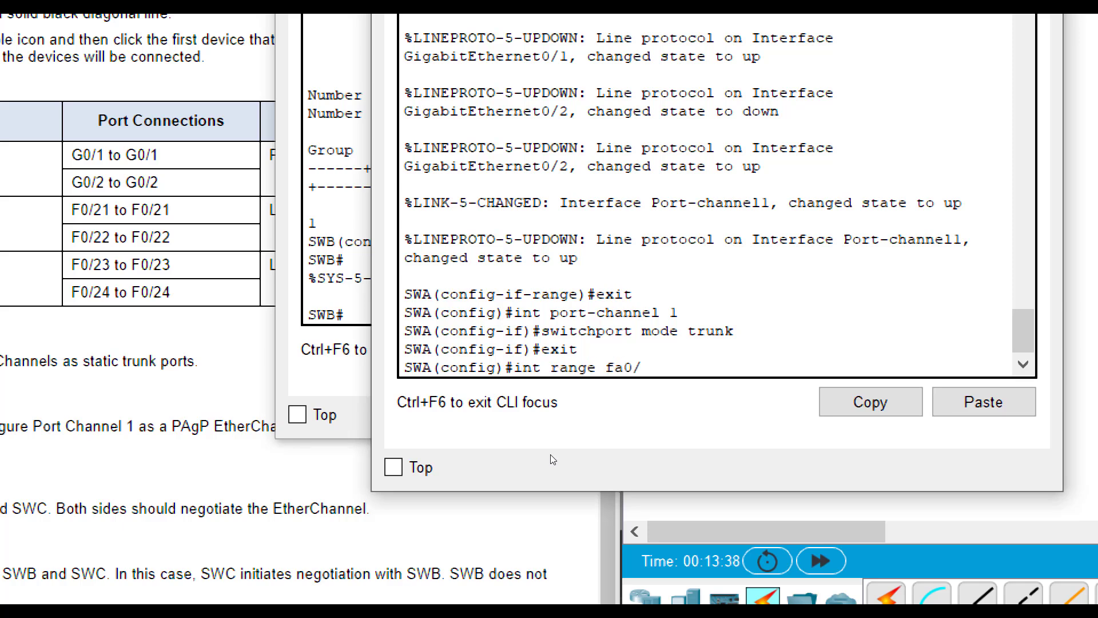
text(21-22)
key(Return)
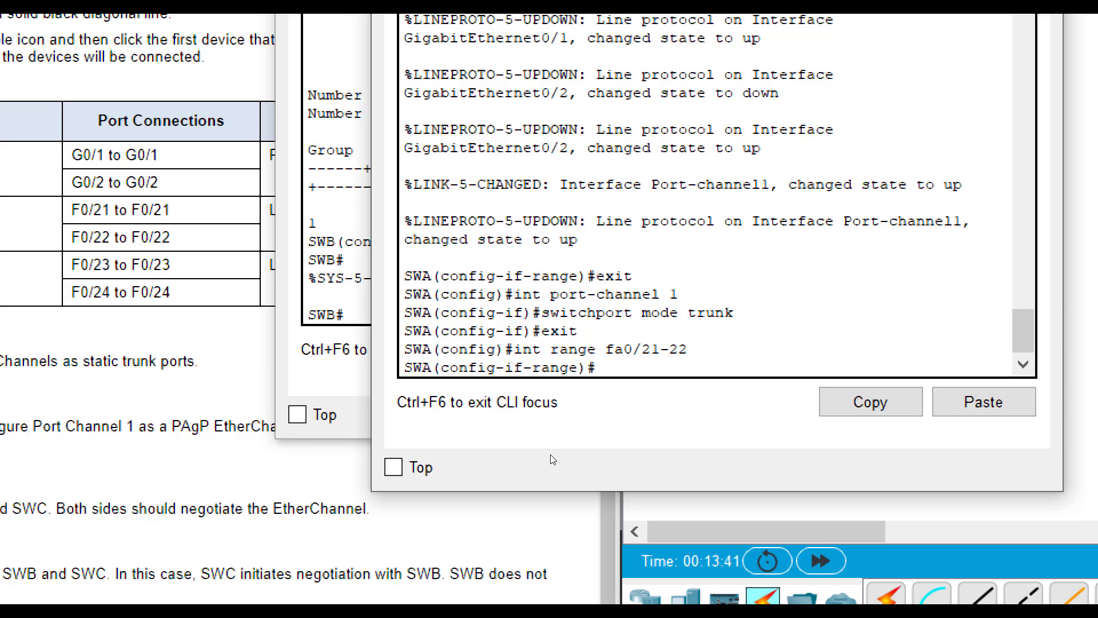
text(channel-gr)
key(BackSpace)
key(BackSpace)
text(group )
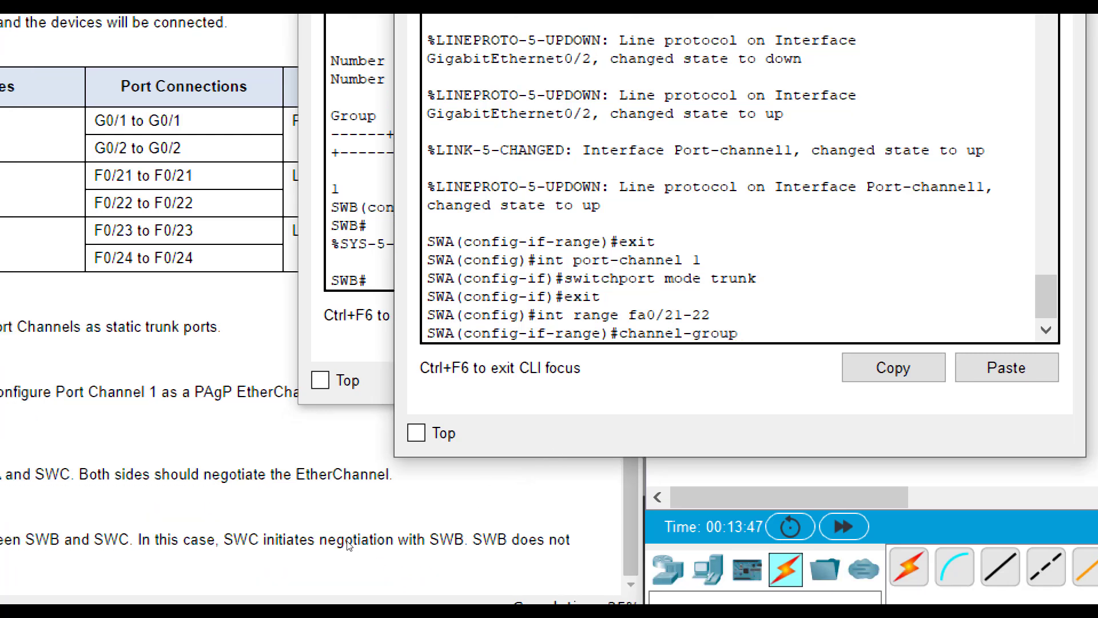
text(2)
key(Return)
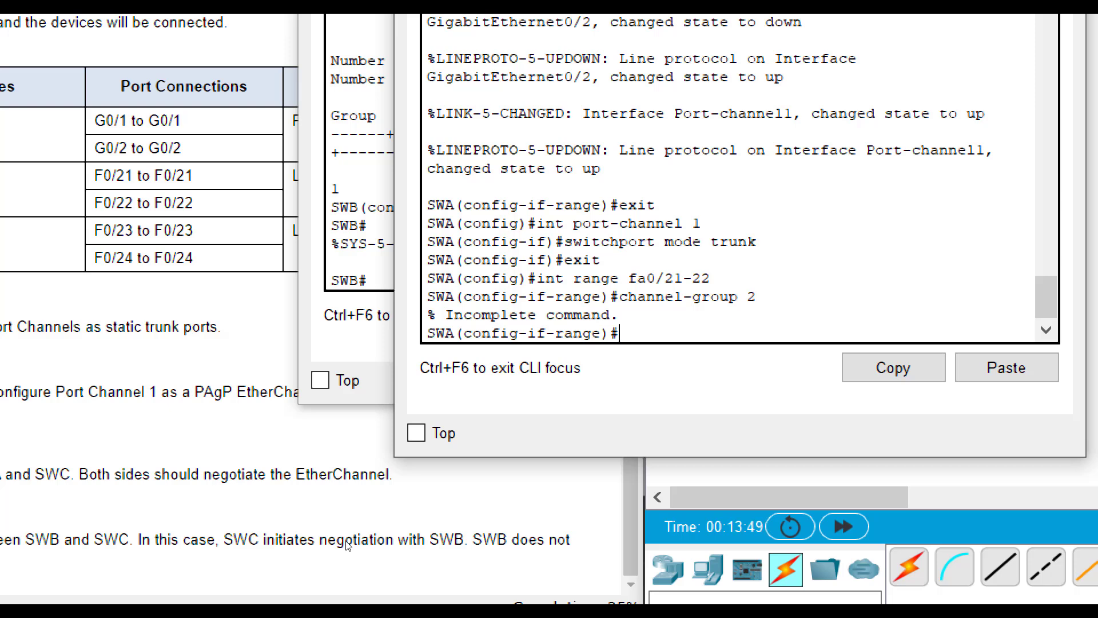
key(Up)
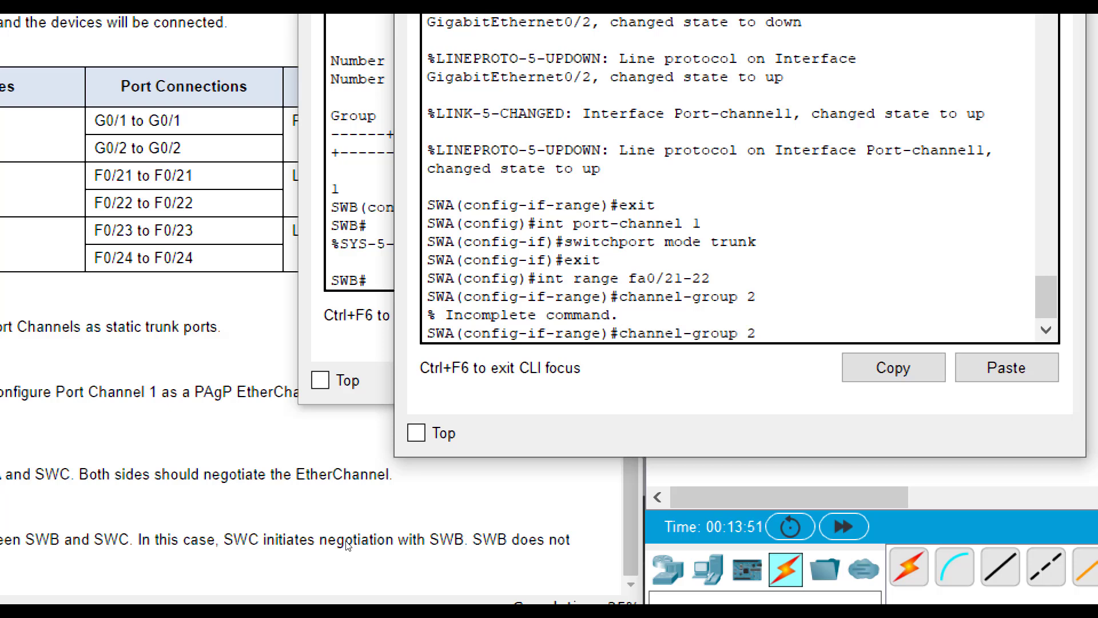
text(mode)
text(active)
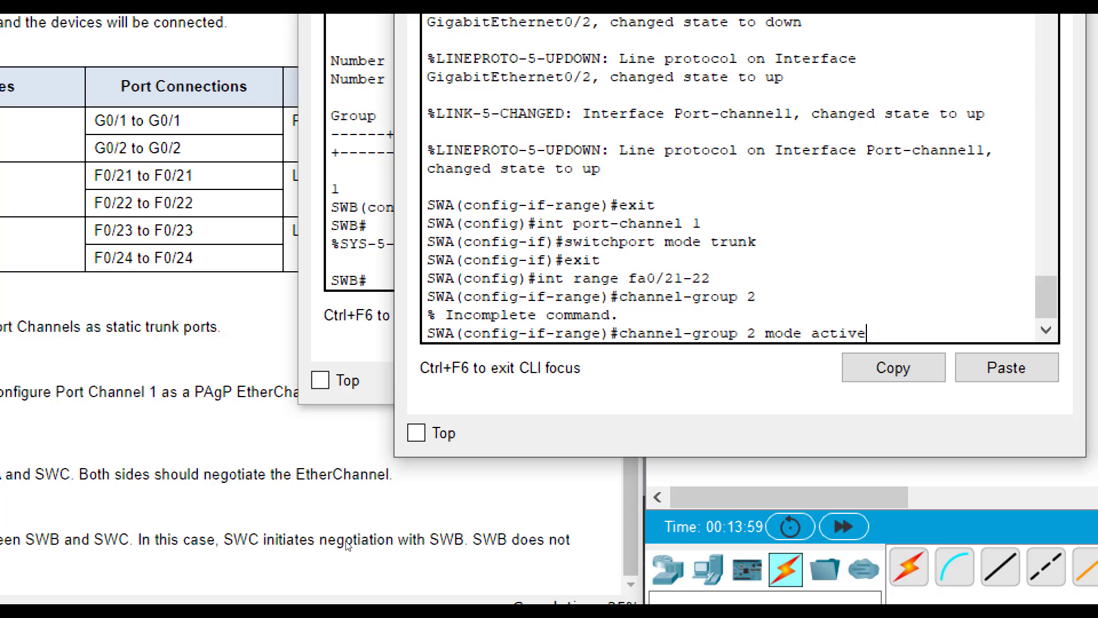
key(Return)
key(Return)
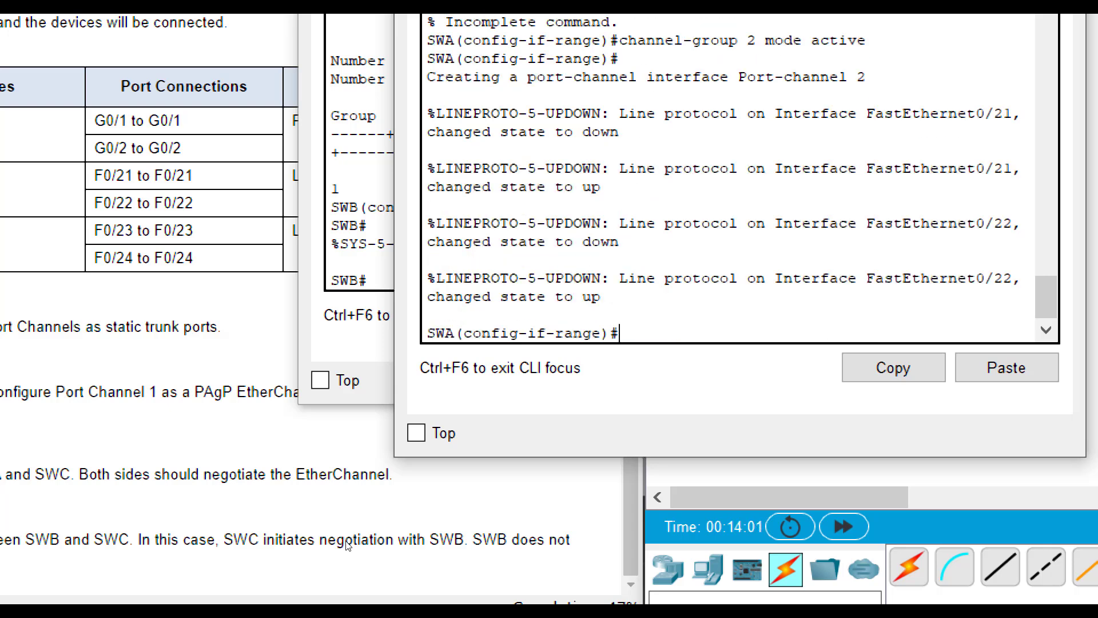
text(exit)
key(Return)
Set SWA's interface port-channel 2 to switchport mode trunk and exit
text(in)
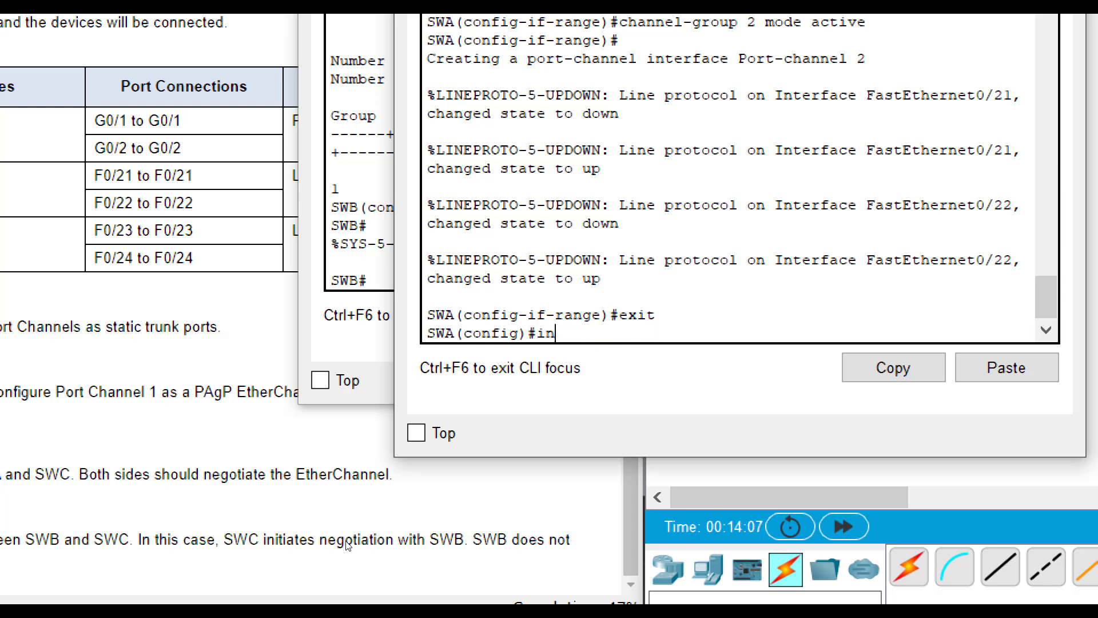
text(t port-chh)
key(BackSpace)
text(annel)
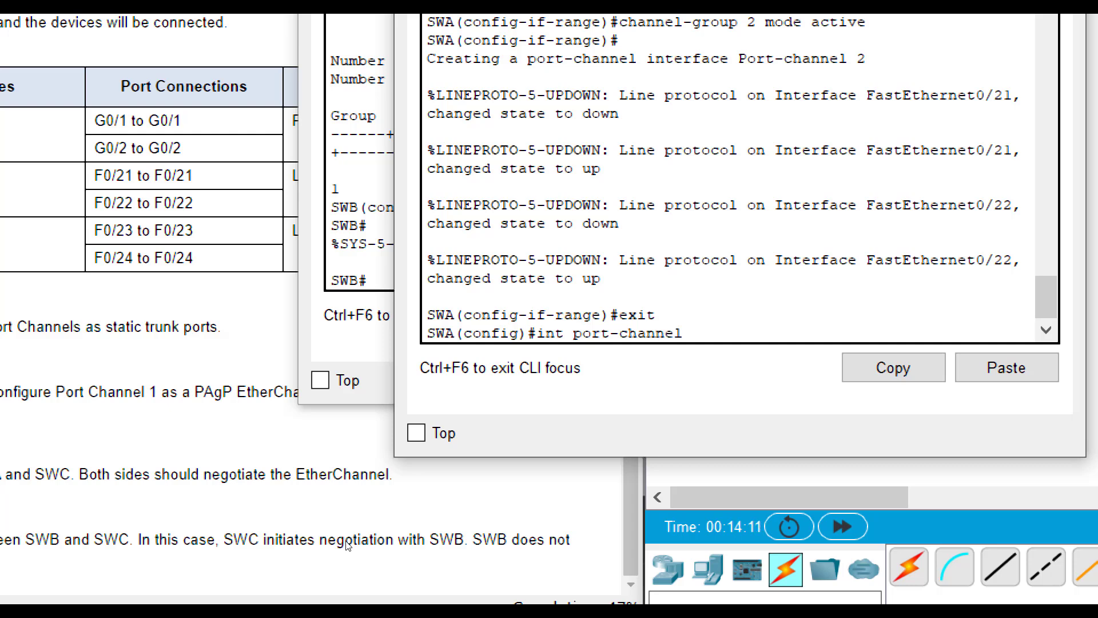
text( 2)
key(Return)
text(switchport mo)
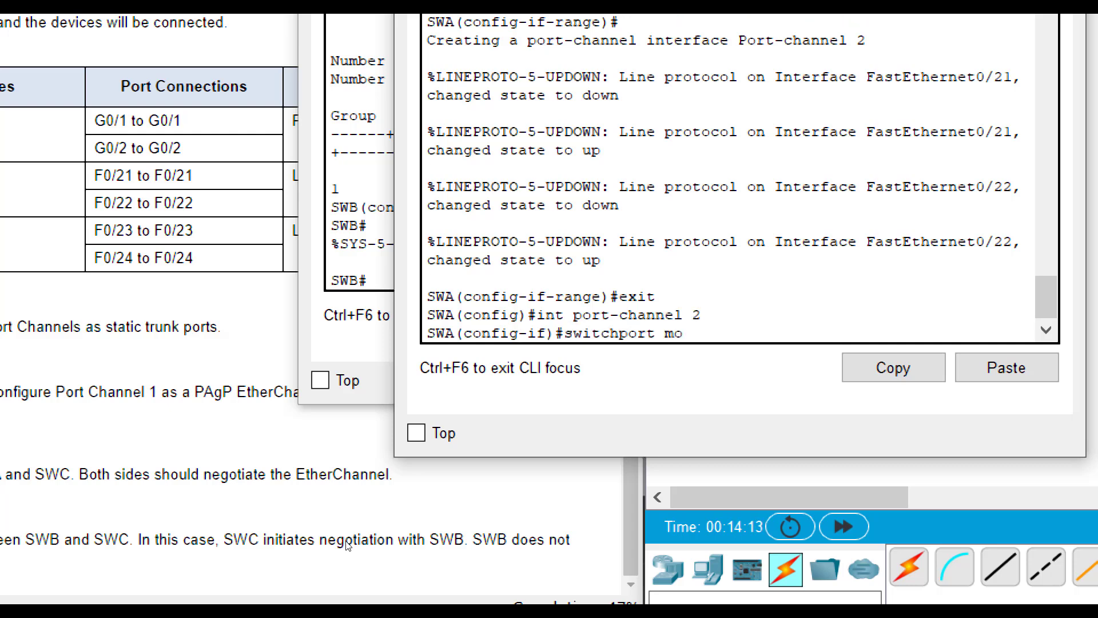
text(d etru)
key(BackSpace)
key(BackSpace)
key(BackSpace)
key(BackSpace)
key(BackSpace)
text(e trunk)
key(Return)
text(exit)
key(Return)
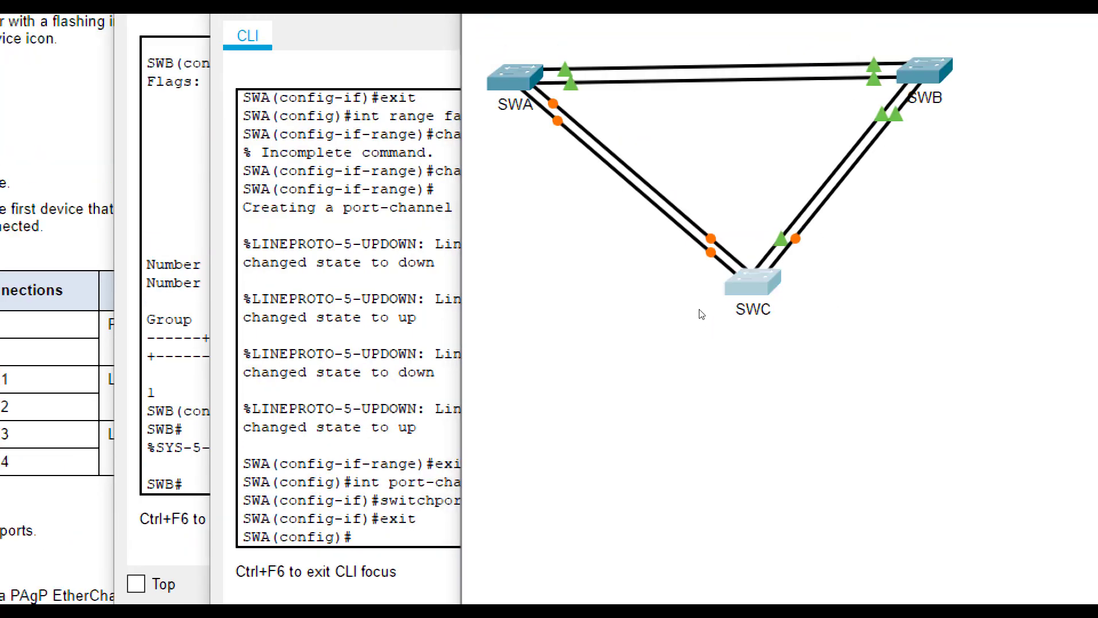
Enter global configuration on the third switch and set its hostname to SWC
click(750, 283)
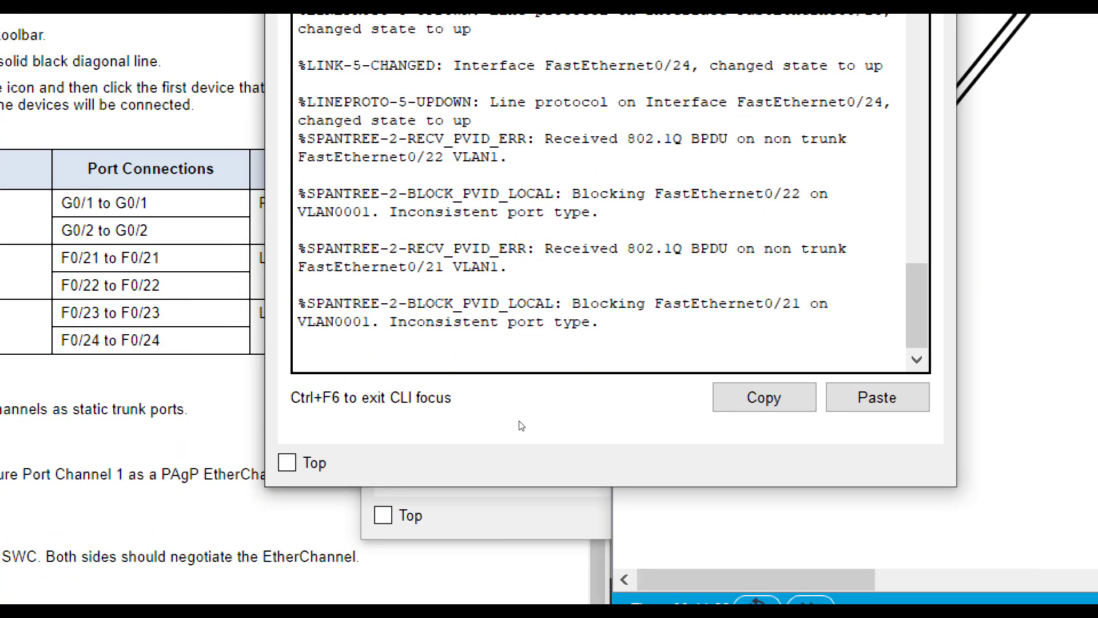
key(Return)
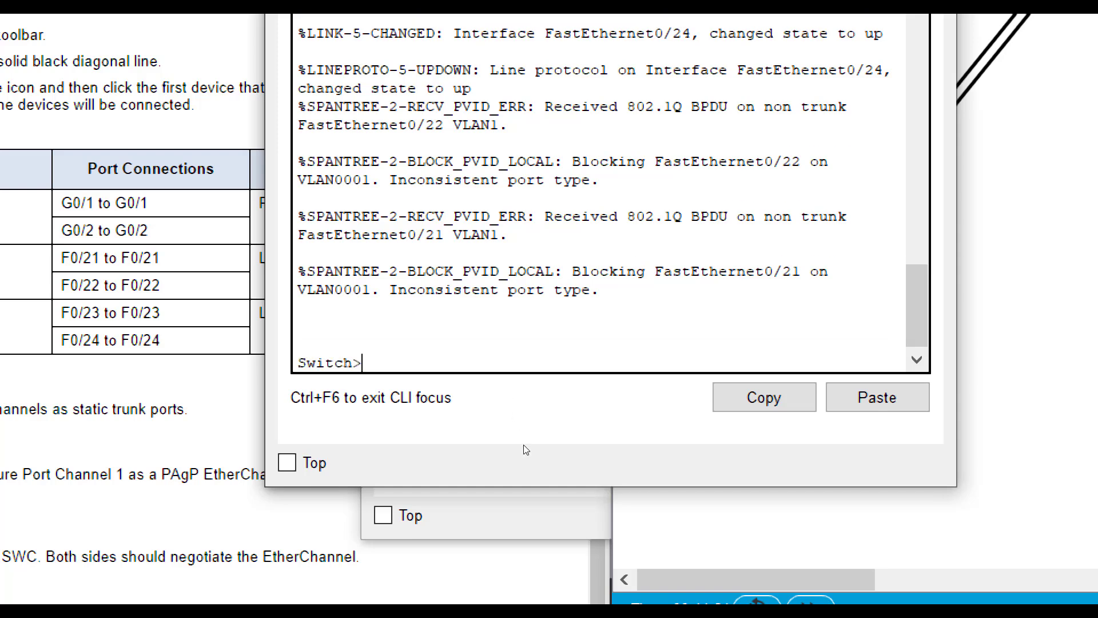
text(en)
key(Return)
text(config t)
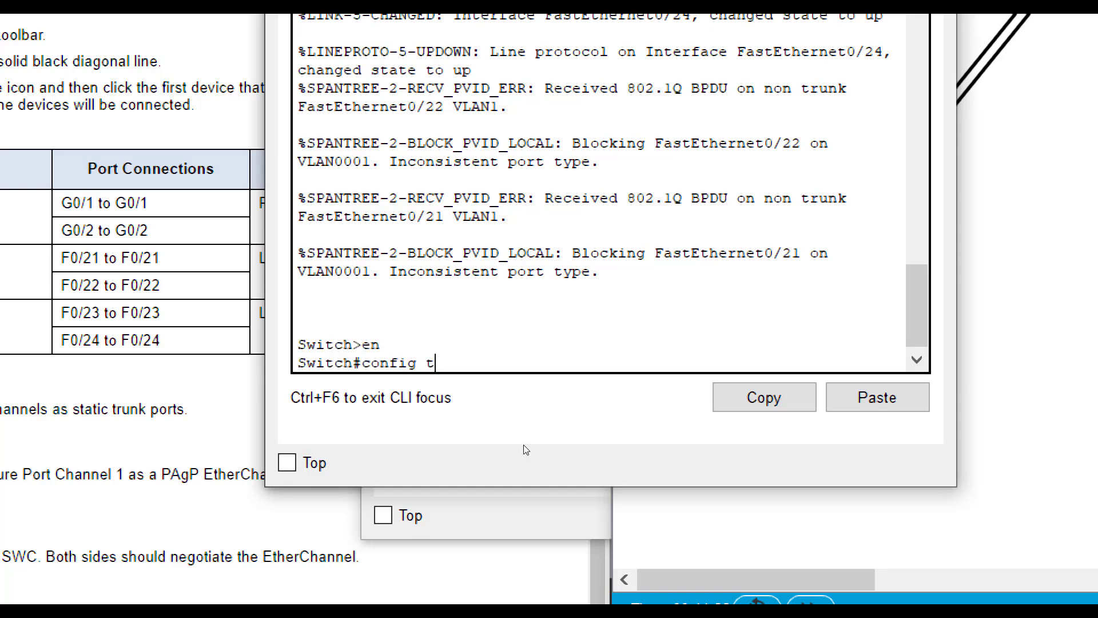
key(Return)
text(hostname SWC)
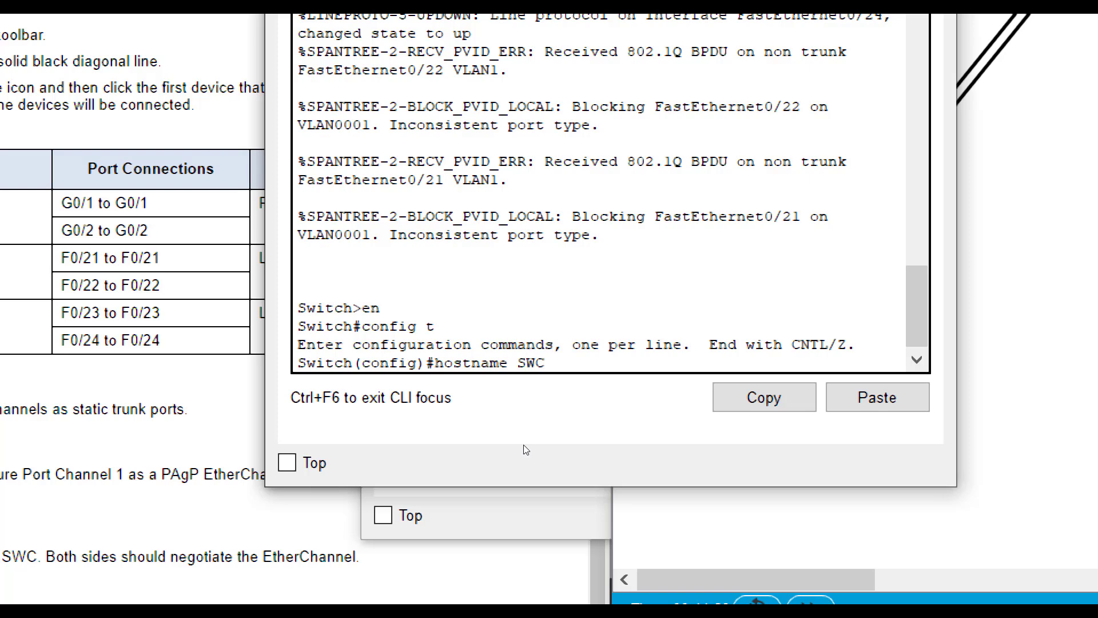
key(Return)
Add Fa0/21–22 to LACP channel group 2 in passive mode and review the command
text(i)
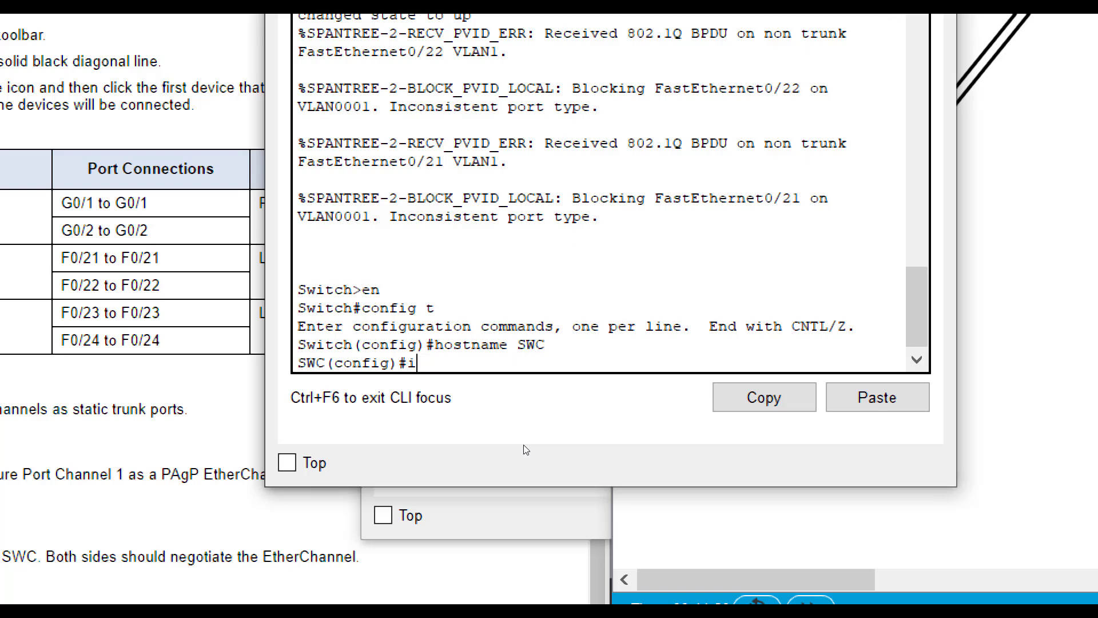
text(nt range fa0/21-22)
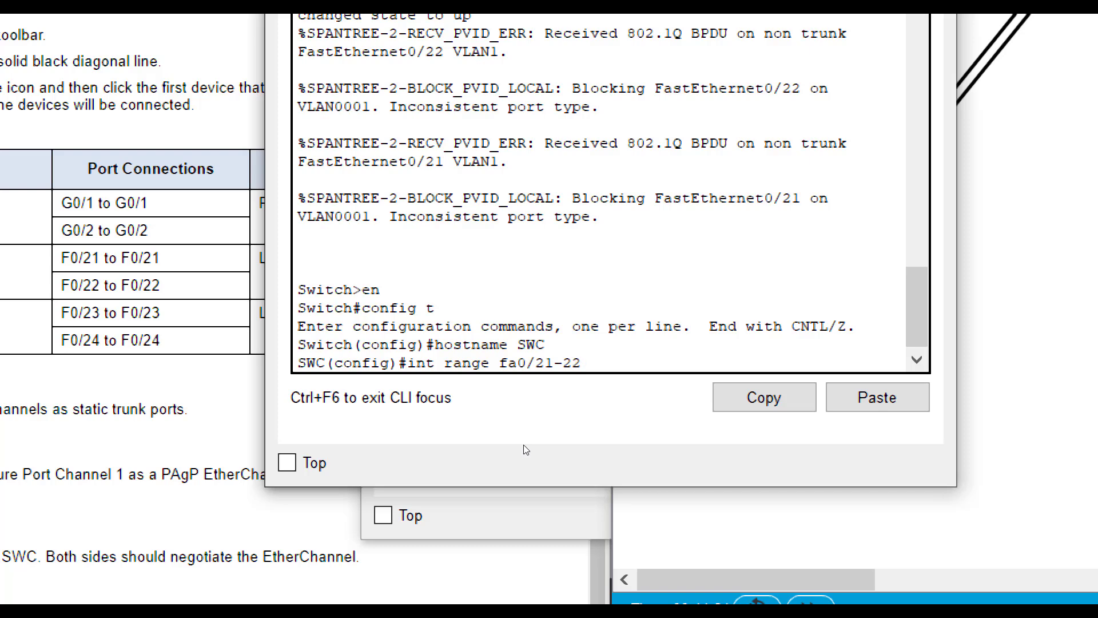
key(Return)
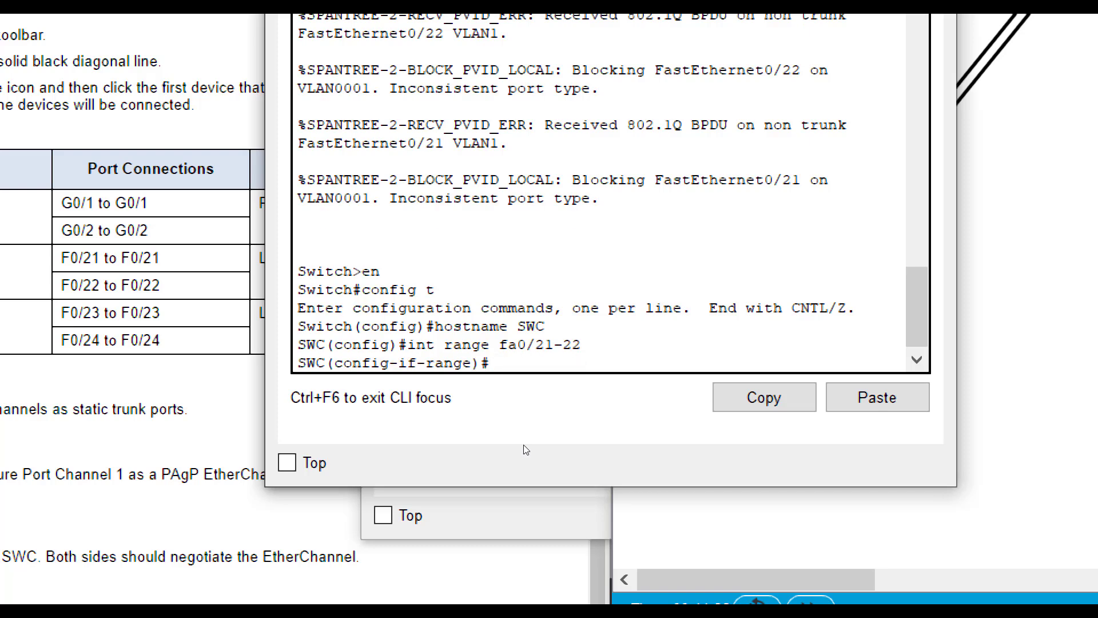
text(channel-group 2 mode pass)
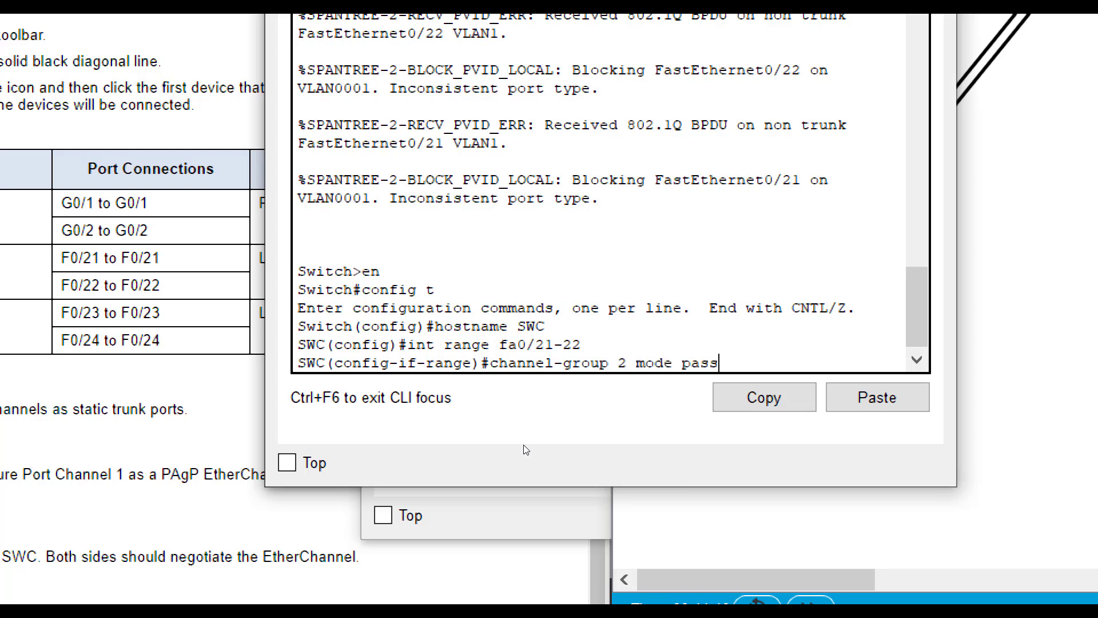
text(ive)
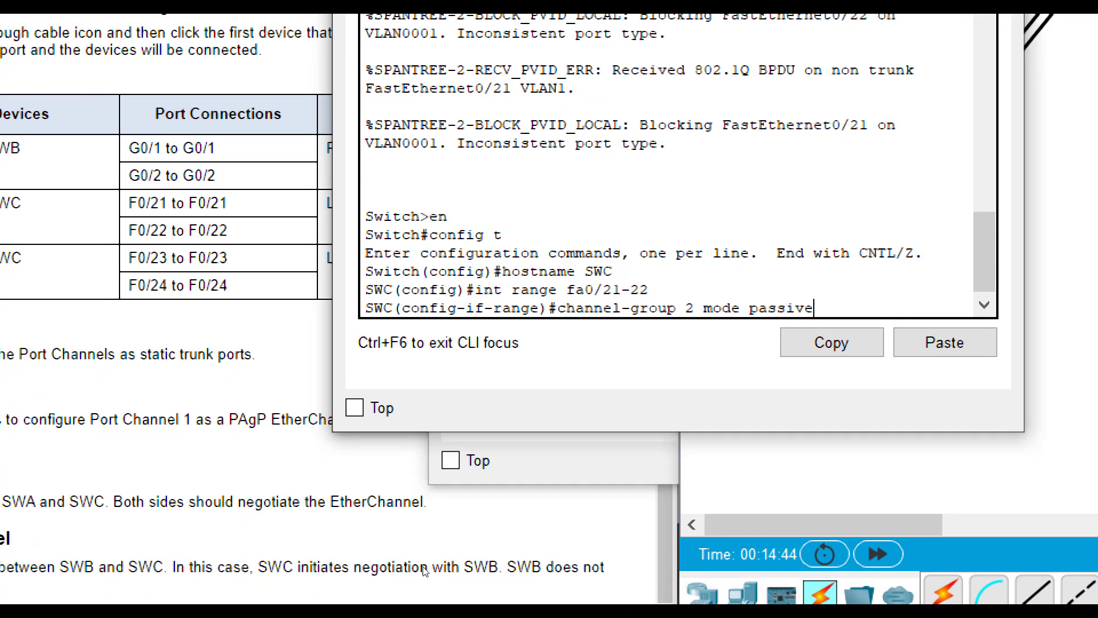
key(Return)
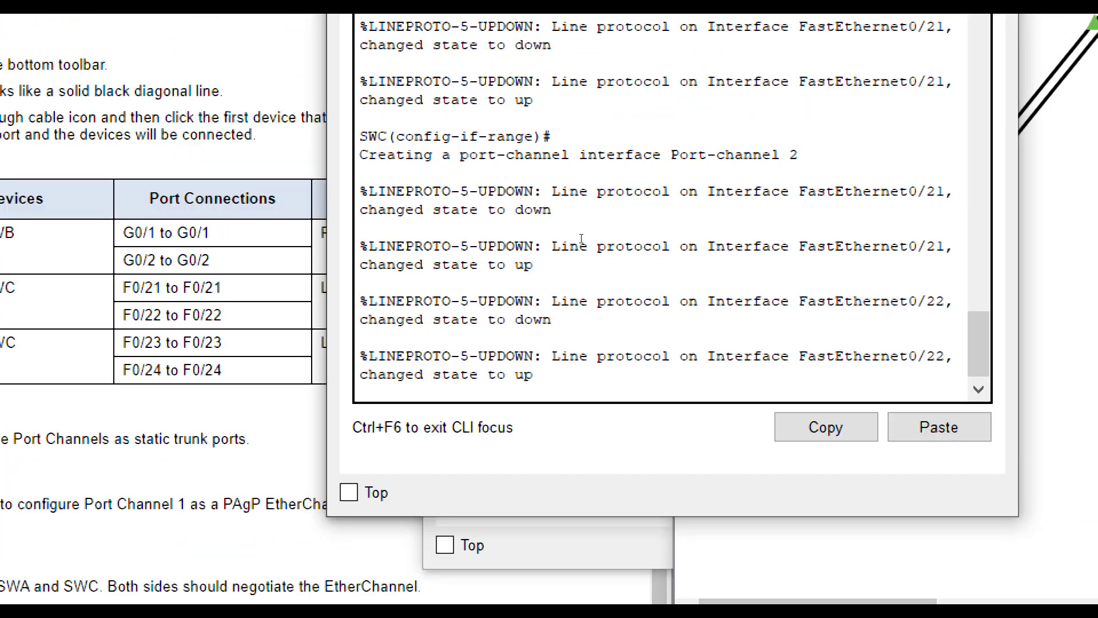
scroll(531, 195, up, 1)
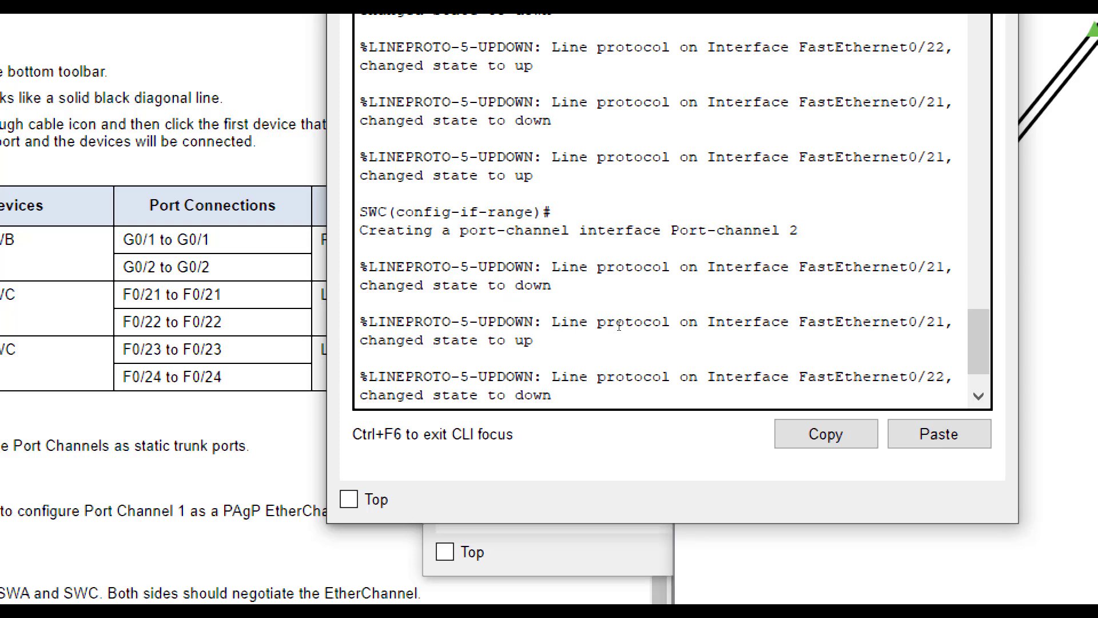
scroll(619, 326, up, 3)
drag(809, 111, 551, 110)
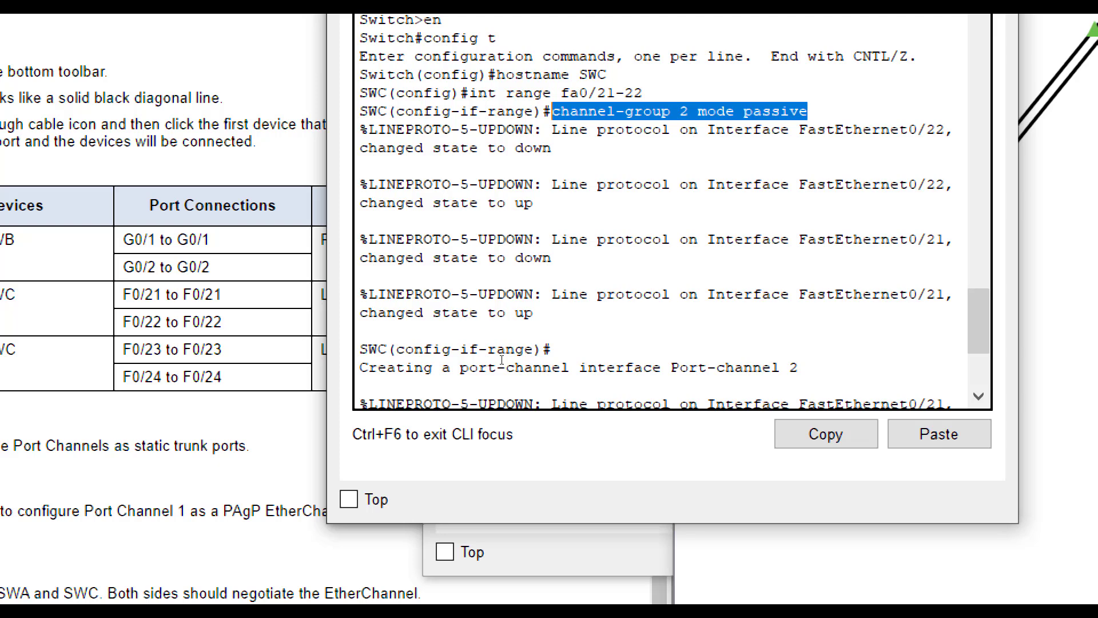
scroll(501, 360, down, 5)
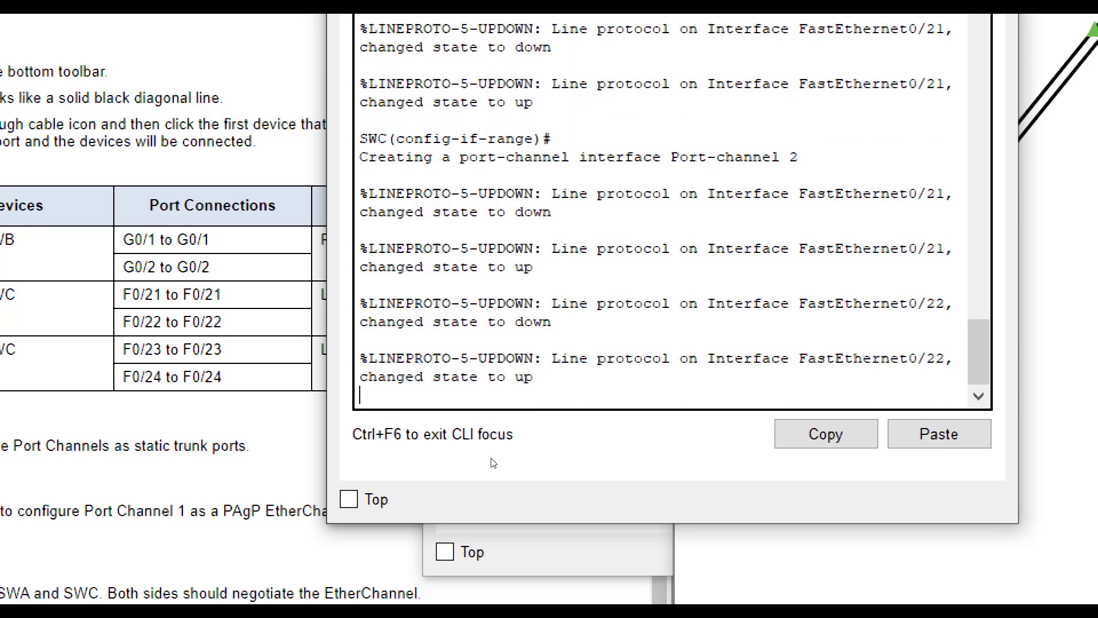
Make interface Port-channel 2 a trunk with switchport mode trunk
key(Return)
text(exit)
key(Return)
text(po)
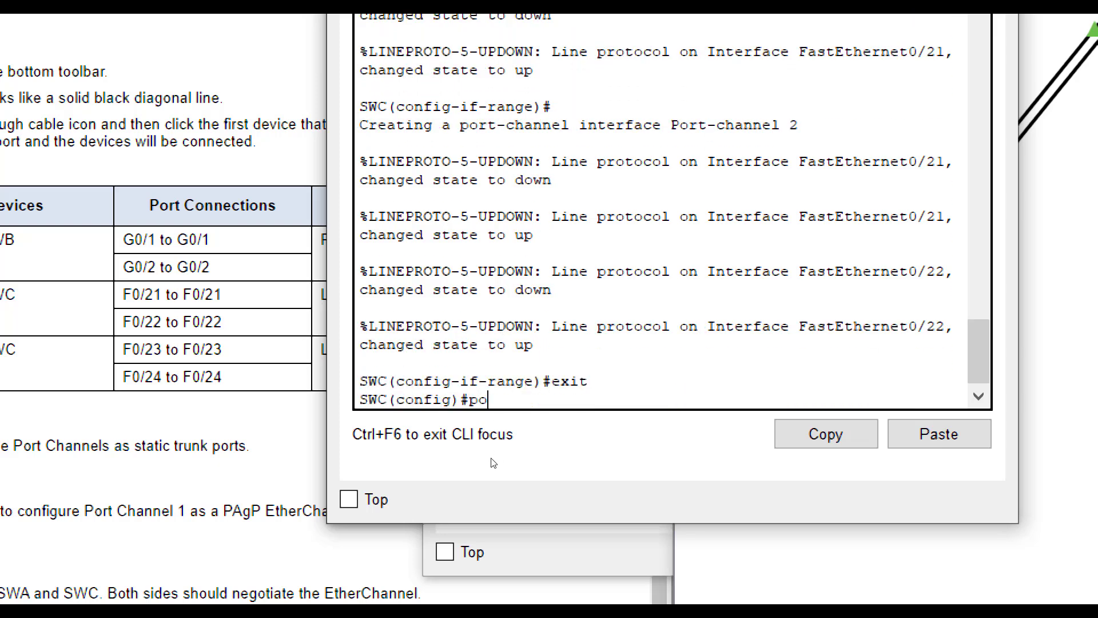
text(rt)
key(BackSpace)
key(BackSpace)
key(BackSpace)
key(BackSpace)
text(int port)
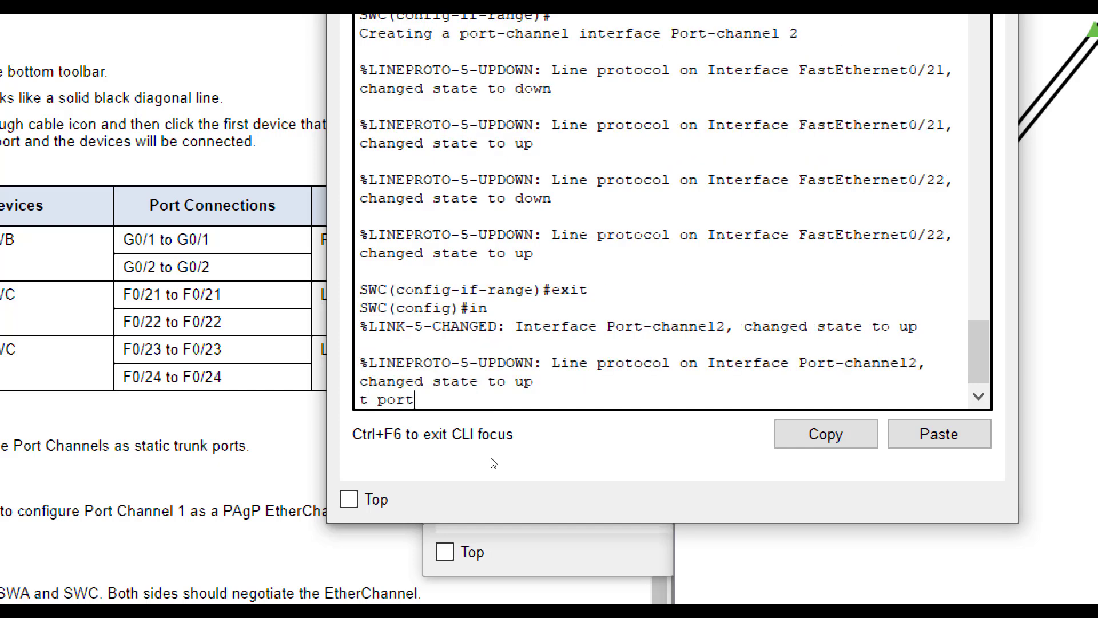
key(BackSpace)
key(BackSpace)
key(BackSpace)
key(BackSpace)
key(BackSpace)
key(BackSpace)
key(BackSpace)
text(t port-c)
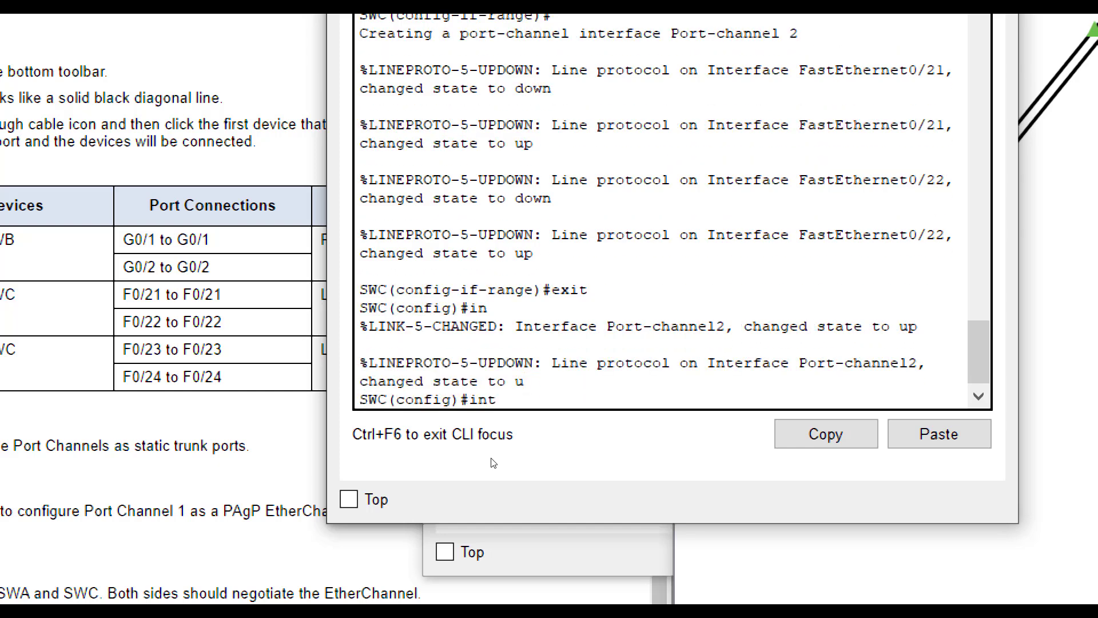
text(hanne)
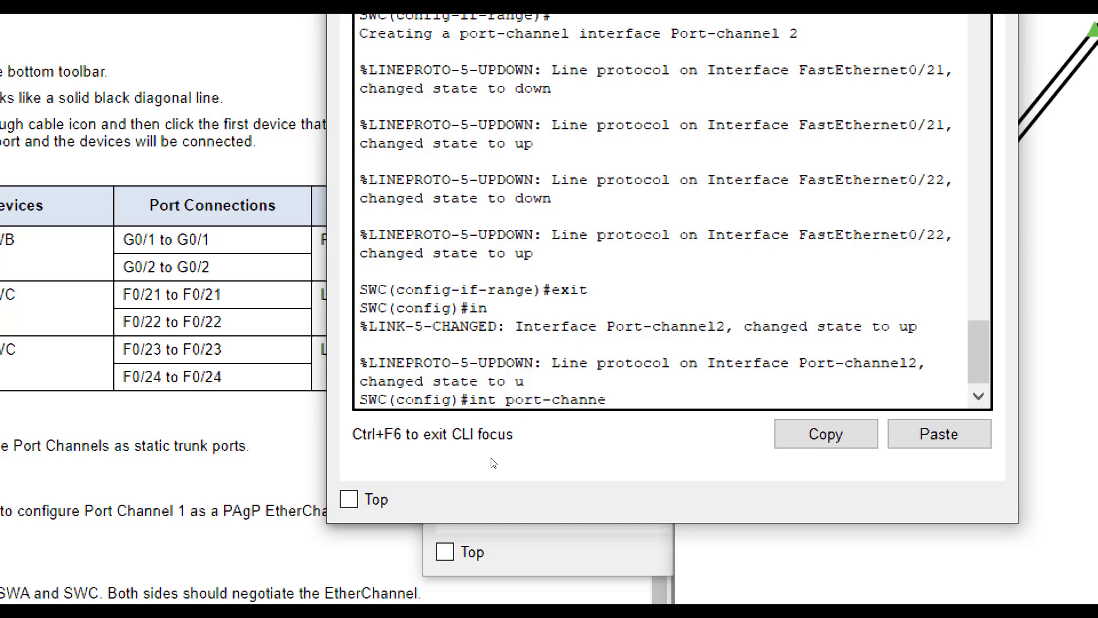
text(l 2)
key(Return)
text(switch)
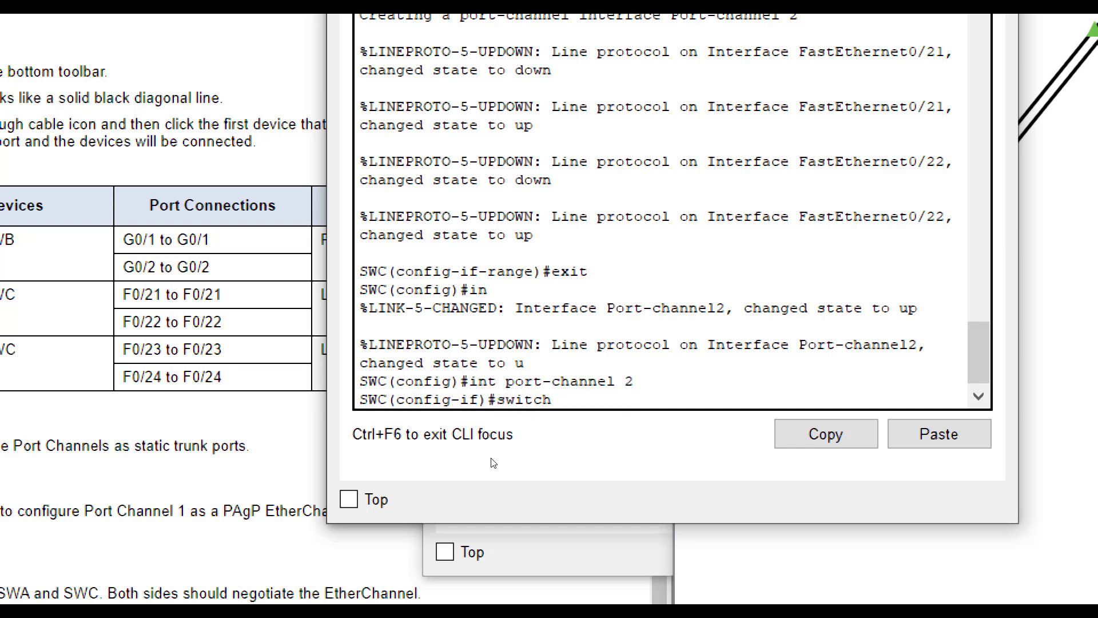
text(port mode trunk)
key(Return)
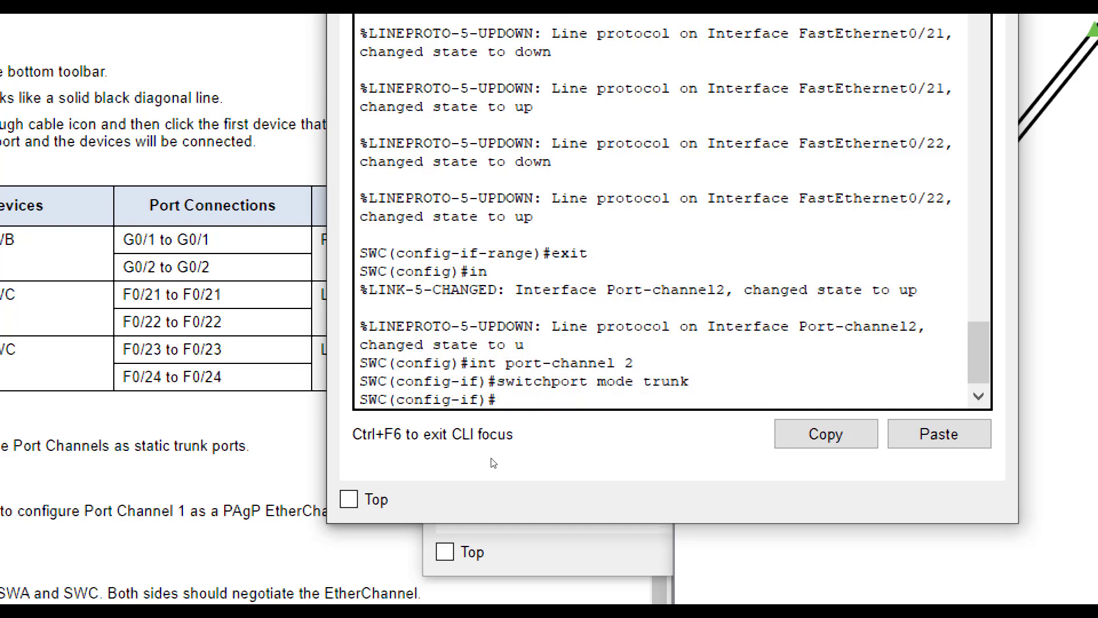
text(exit)
key(Return)
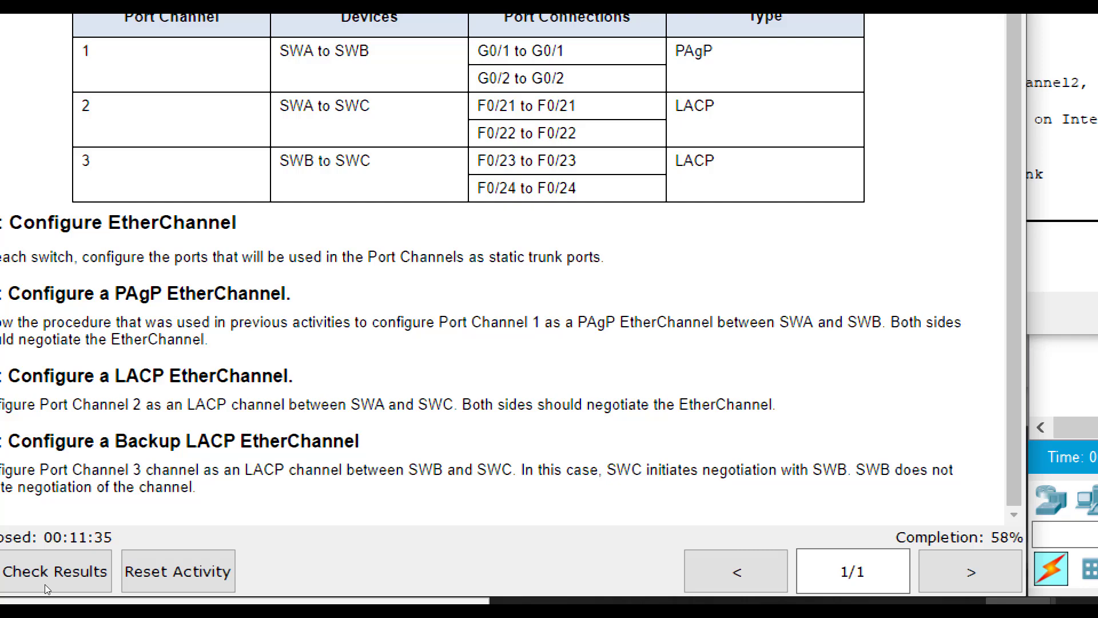
click(46, 587)
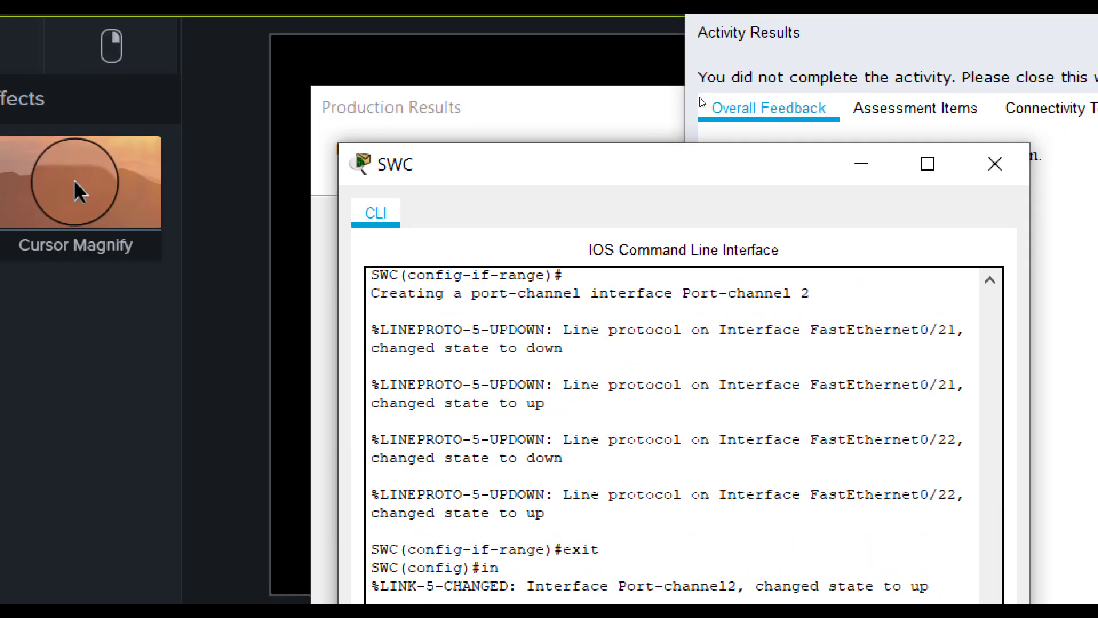
click(916, 108)
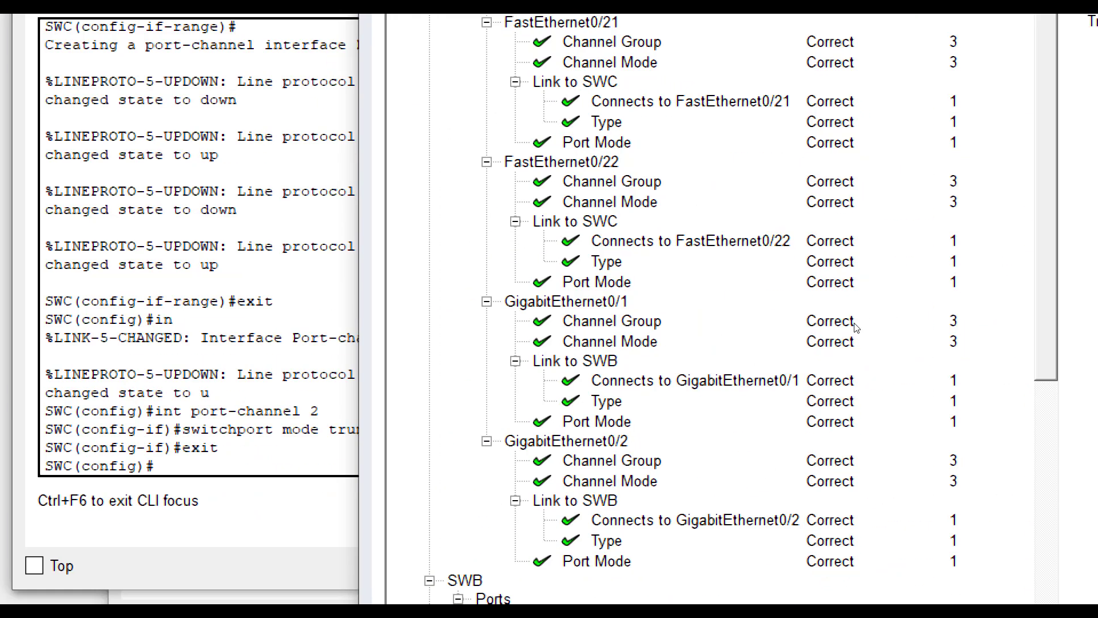
scroll(1043, 596, down, 4)
scroll(718, 347, down, 3)
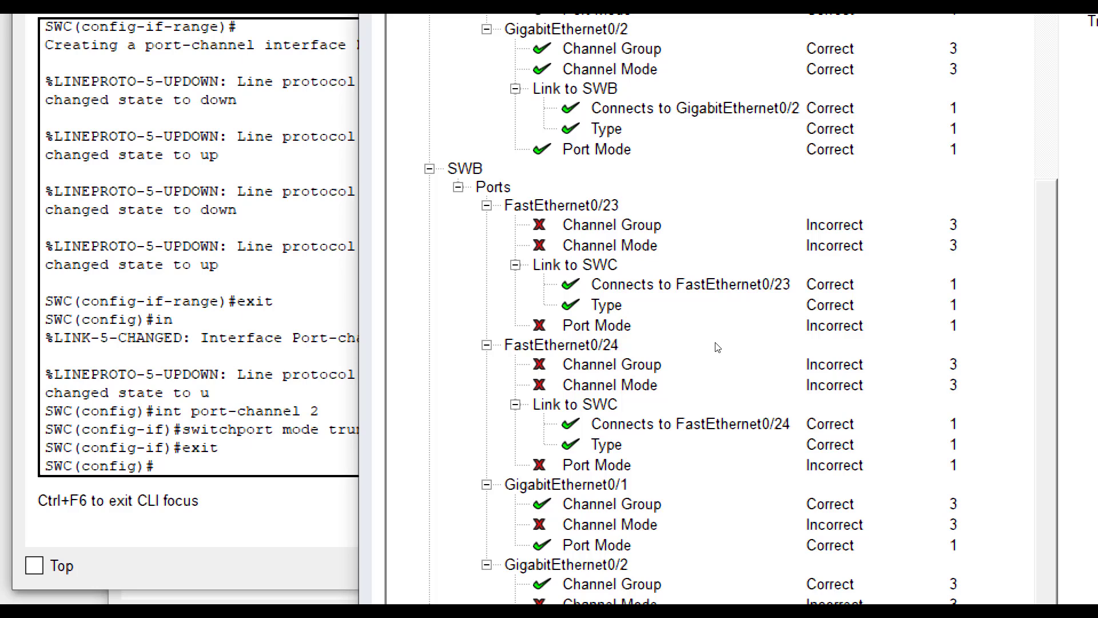
scroll(718, 347, down, 4)
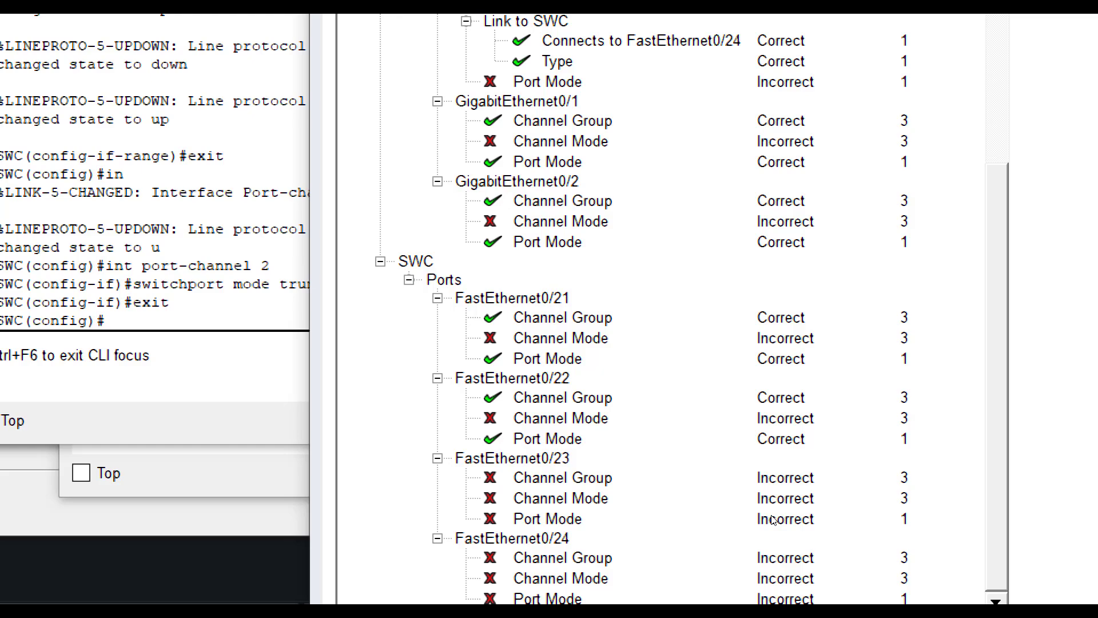
scroll(762, 478, up, 11)
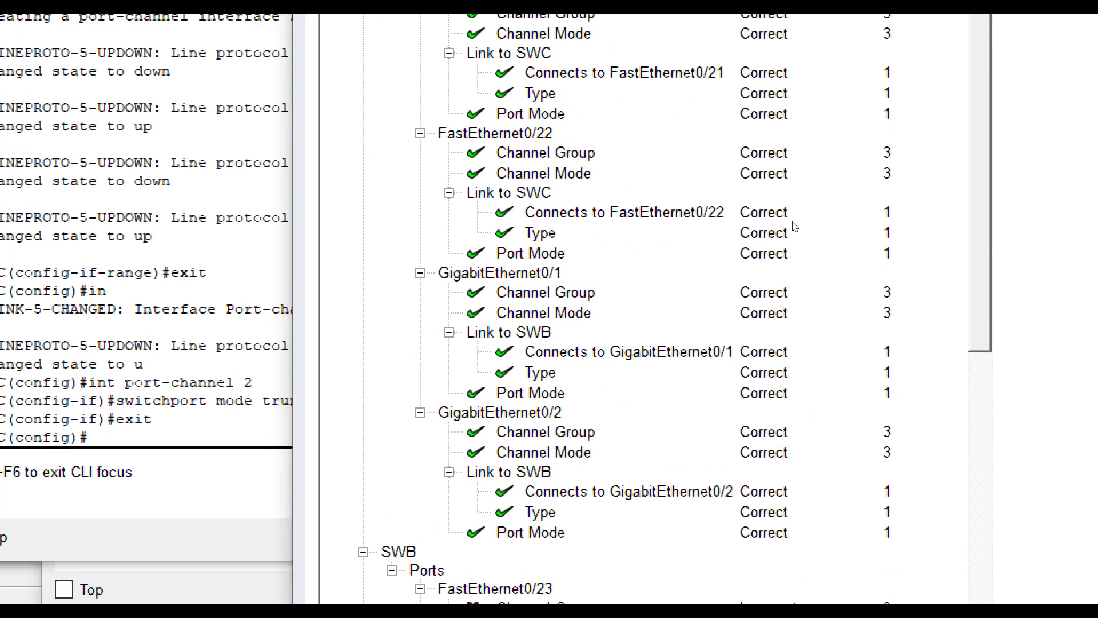
scroll(751, 519, down, 6)
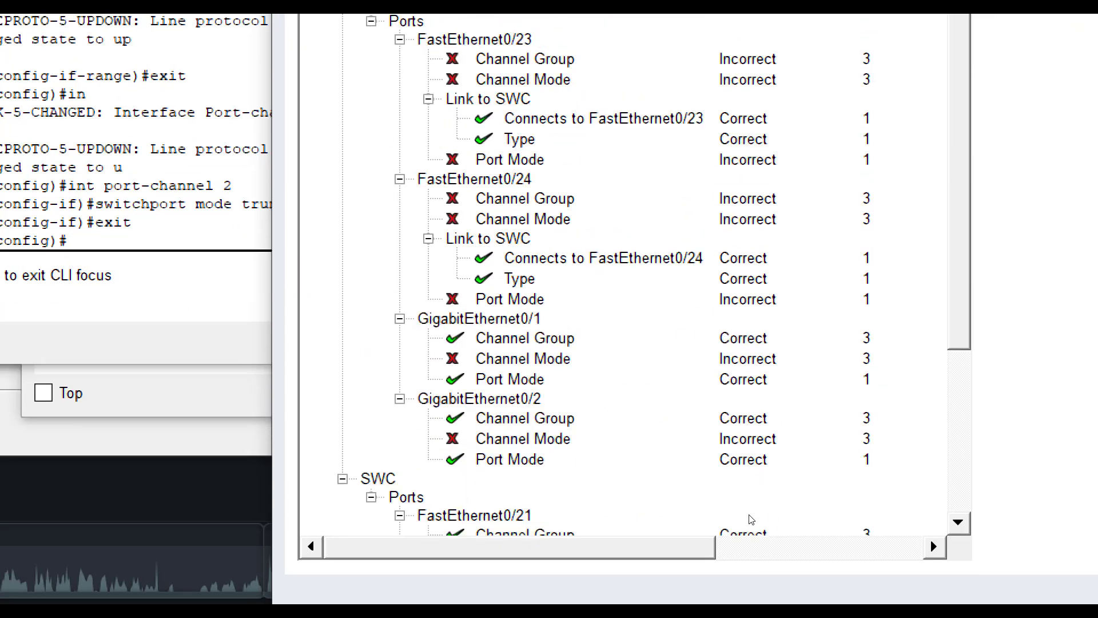
scroll(751, 520, down, 5)
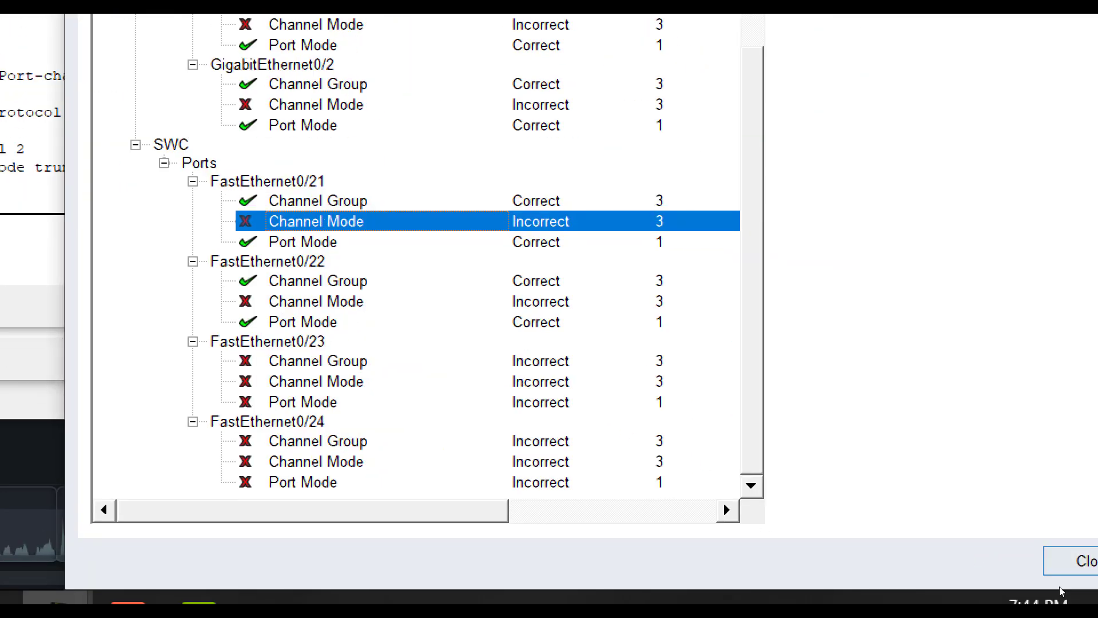
click(1073, 559)
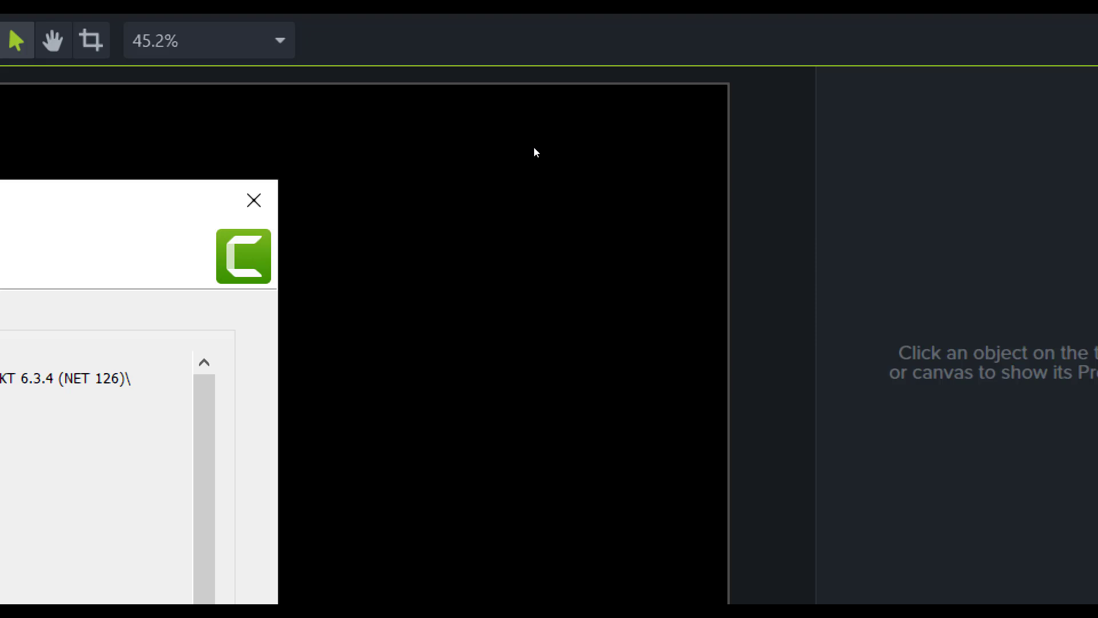
Minimize the Camtasia editor so Packet Tracer's topology is visible again
key(Return)
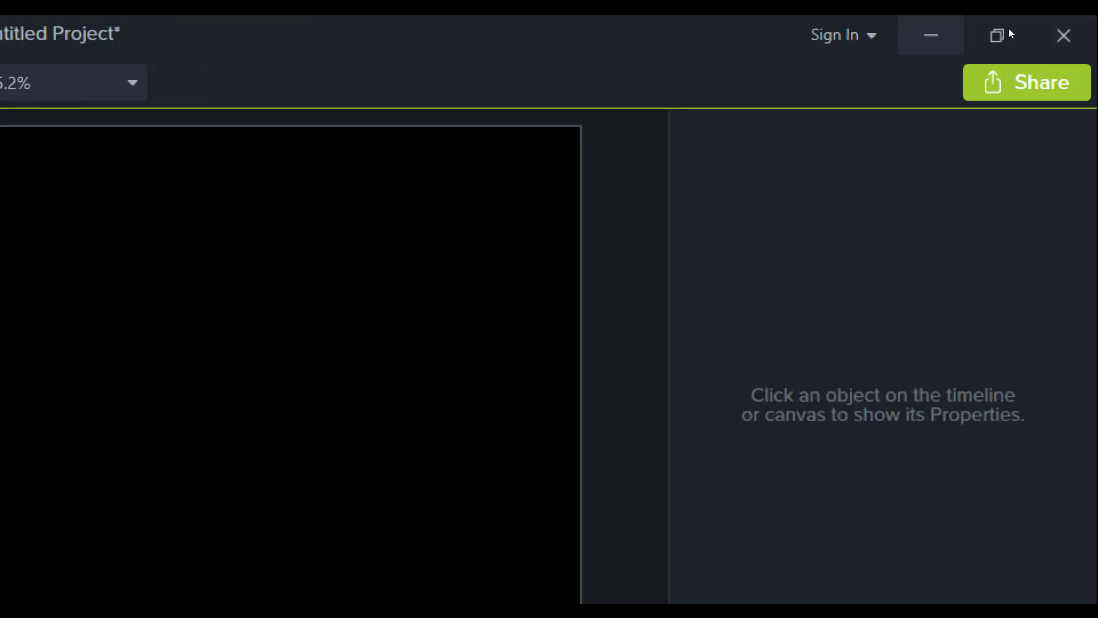
click(985, 35)
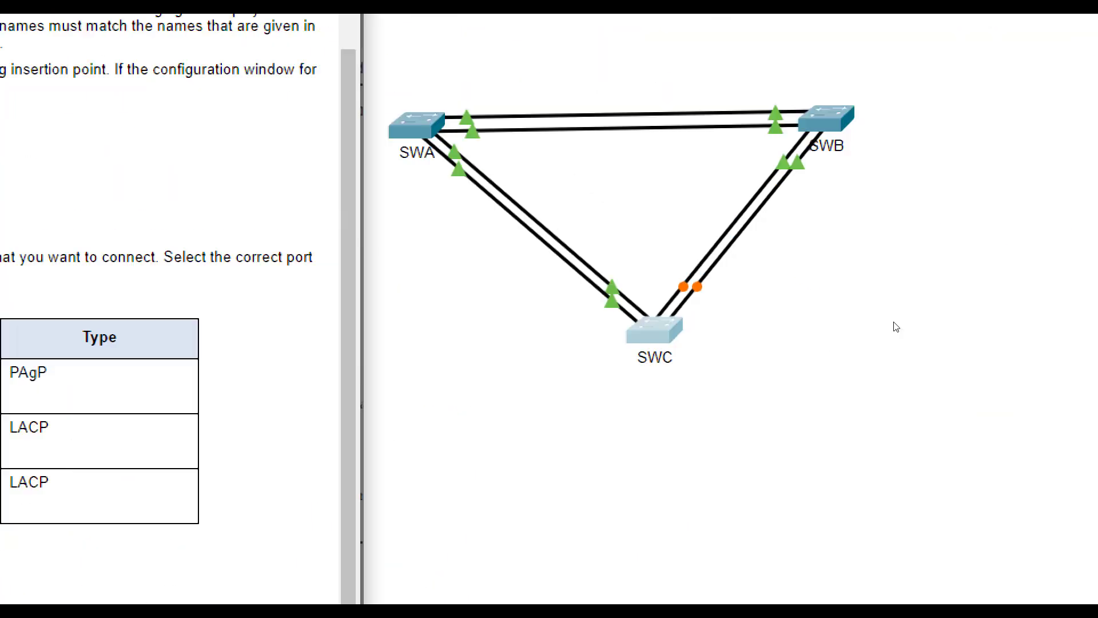
Put SWC's Fa0/21–22 in LACP channel group 2 active mode and show the EtherChannel summary
click(655, 330)
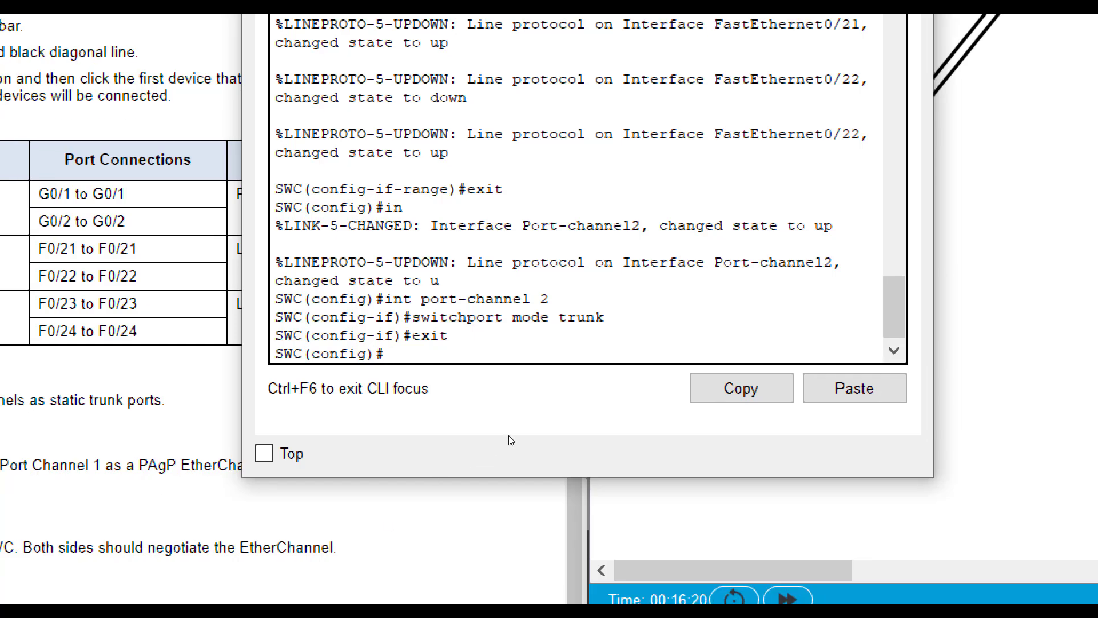
text(int range fa0/21-22)
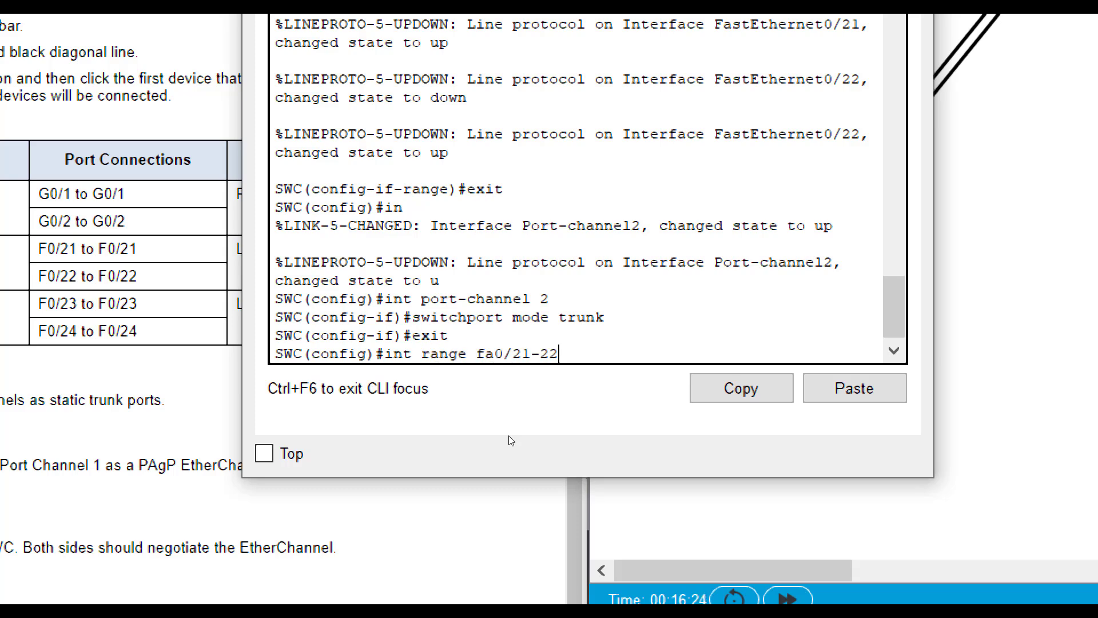
key(Return)
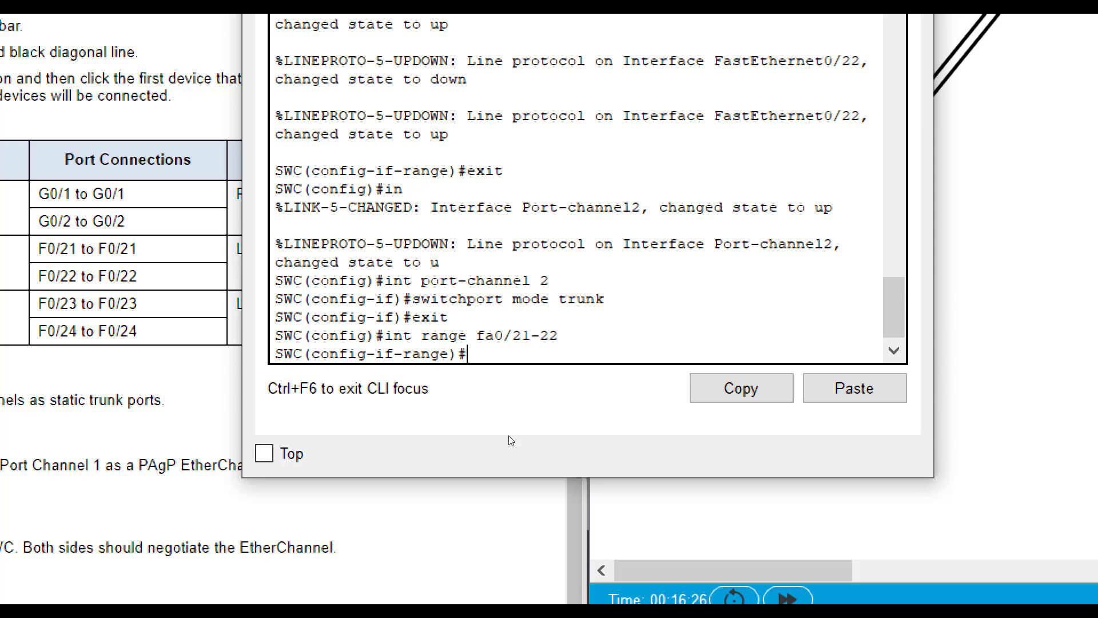
text(channel-group)
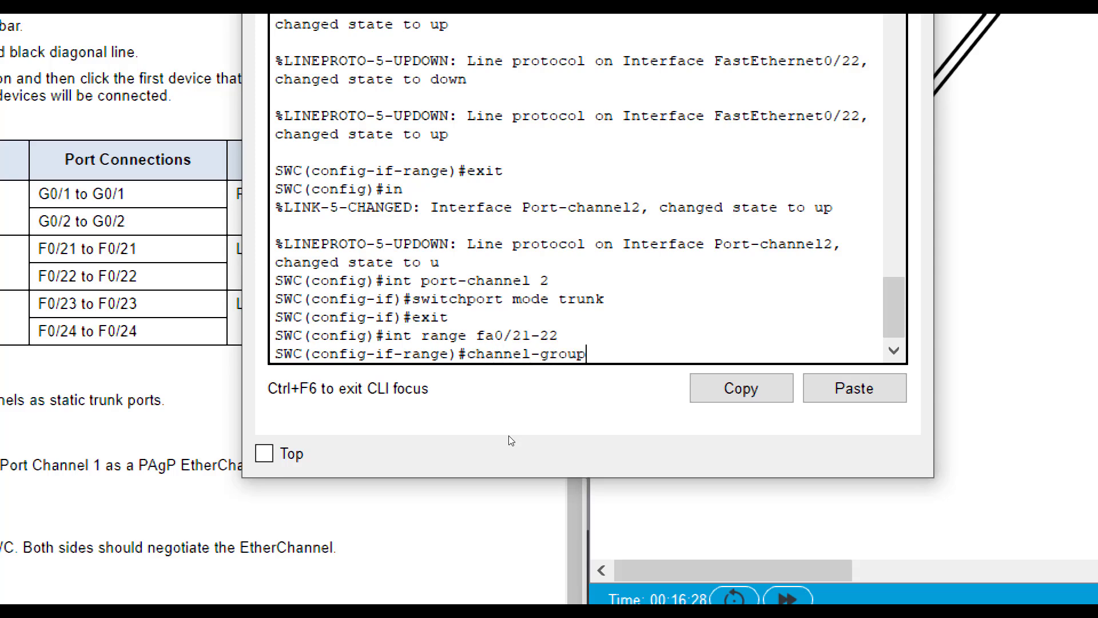
text( mode)
key(BackSpace)
key(BackSpace)
key(BackSpace)
key(BackSpace)
text(2 mode active)
key(Return)
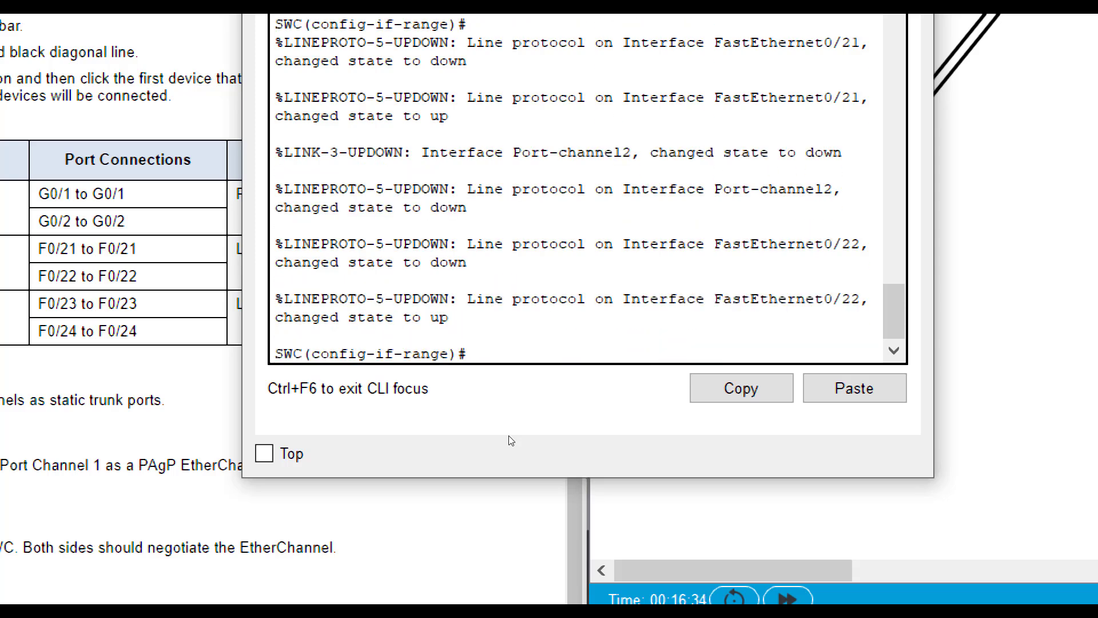
text(exit)
key(Return)
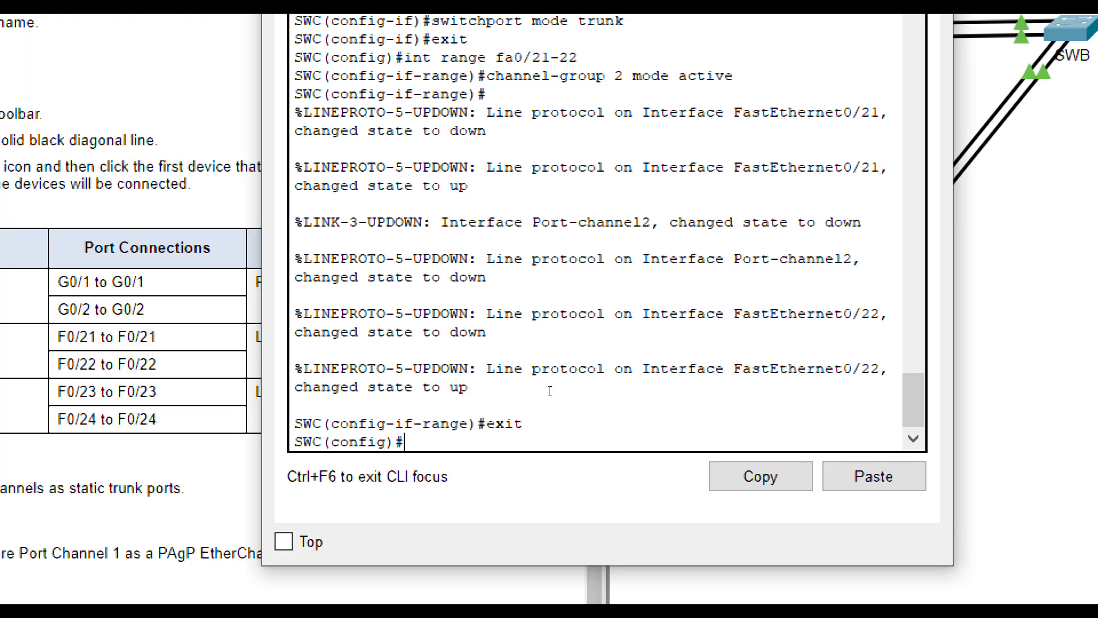
text(do show etherchann)
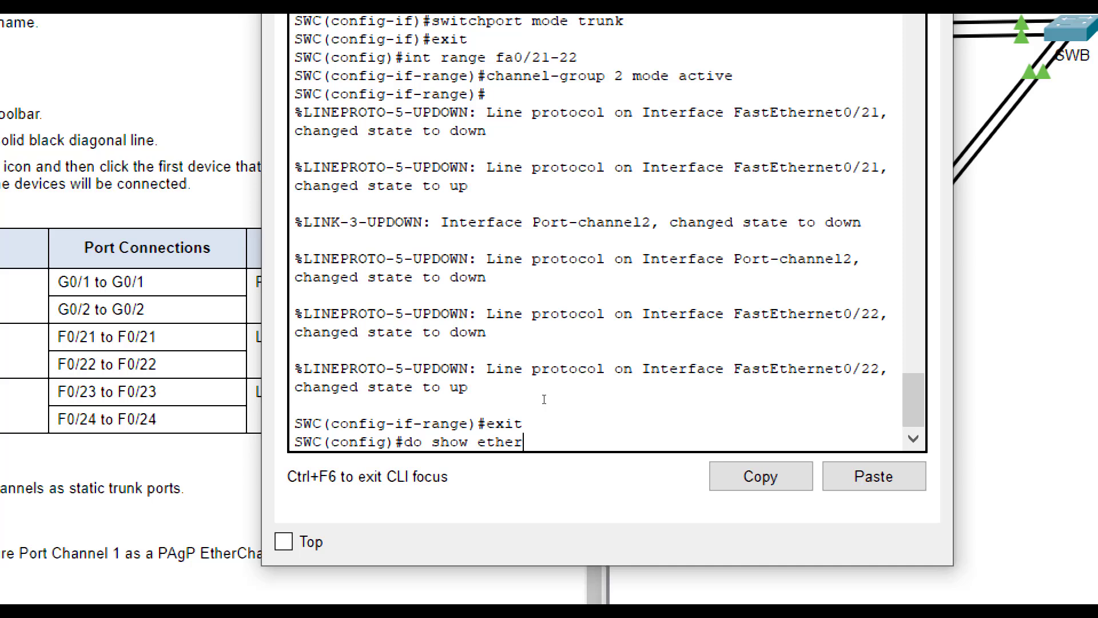
text(el summary)
key(Return)
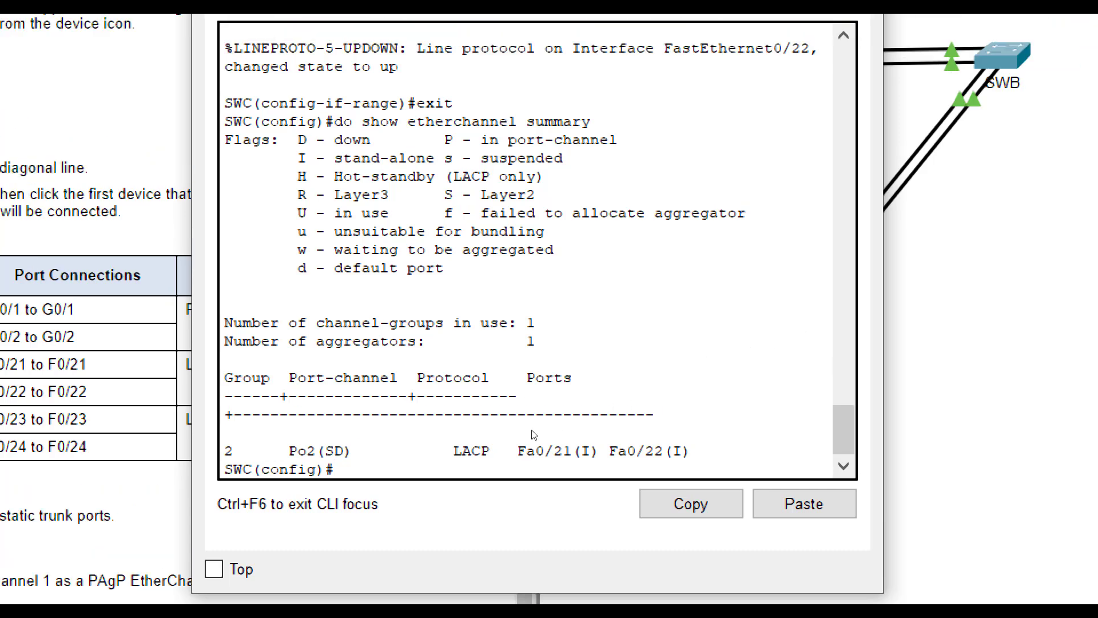
Set interface Port-channel 2 to switchport mode trunk
text(int port)
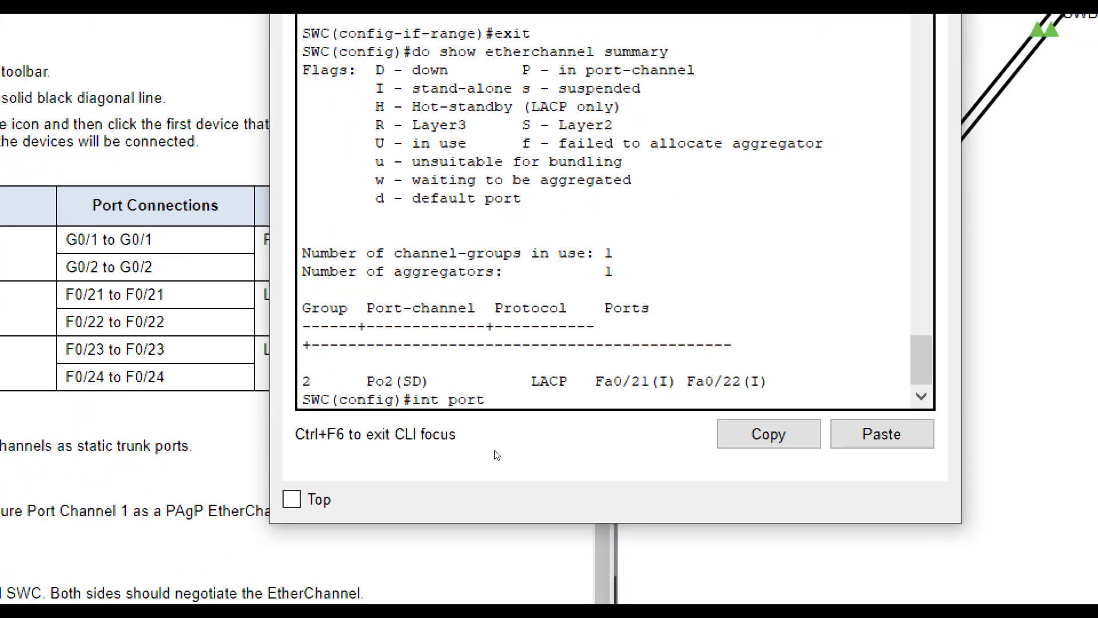
text(-channel 2)
key(Return)
text(sw)
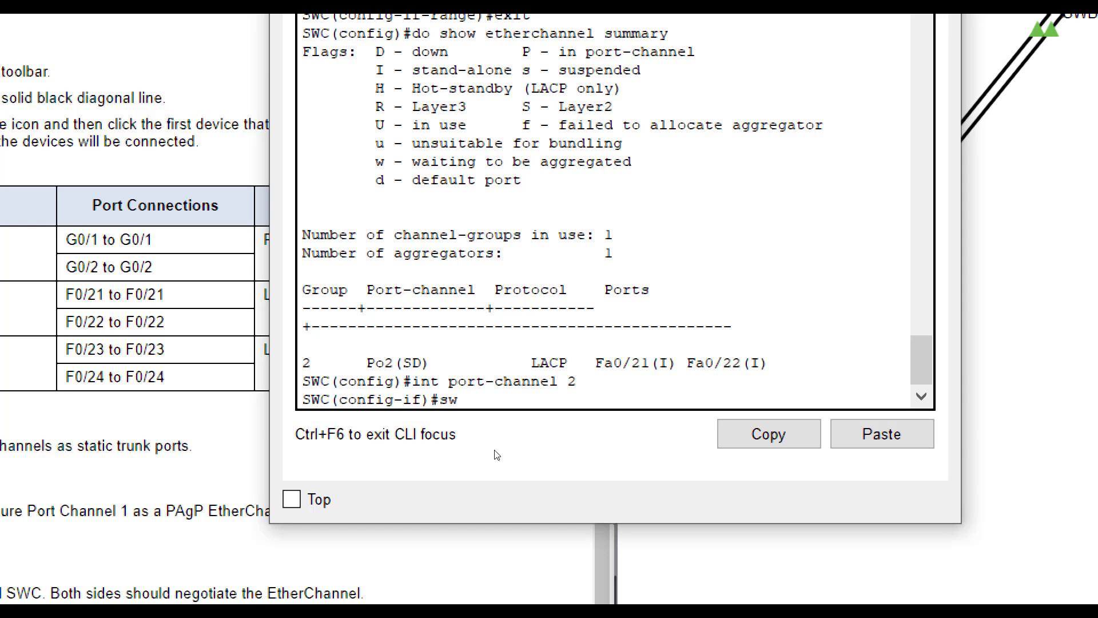
text(itchport mode trunk)
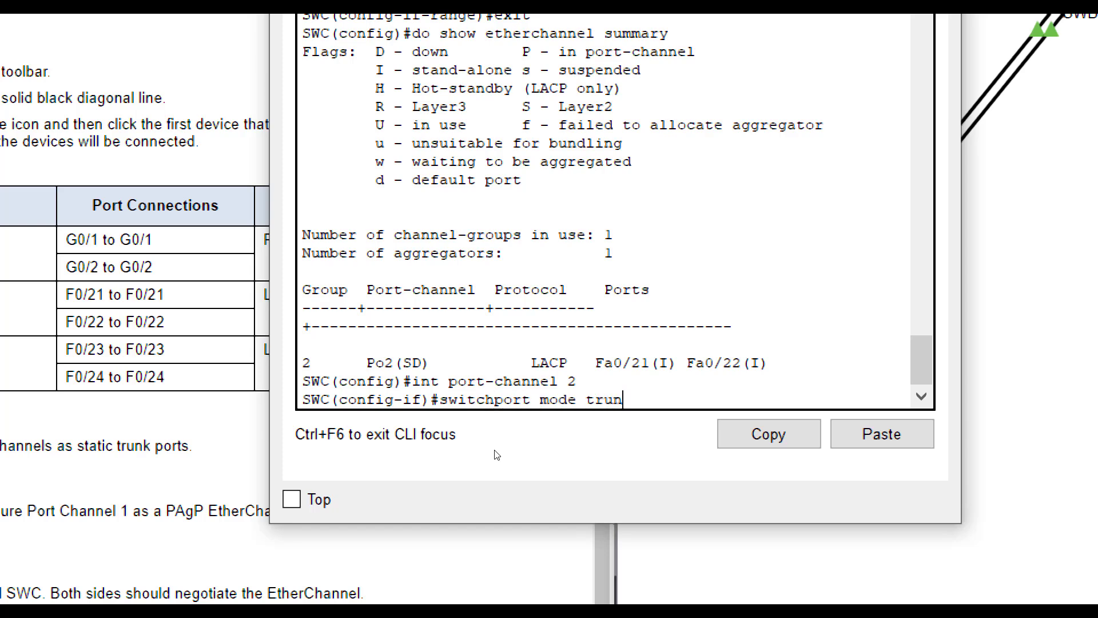
key(Return)
text(exit)
key(Return)
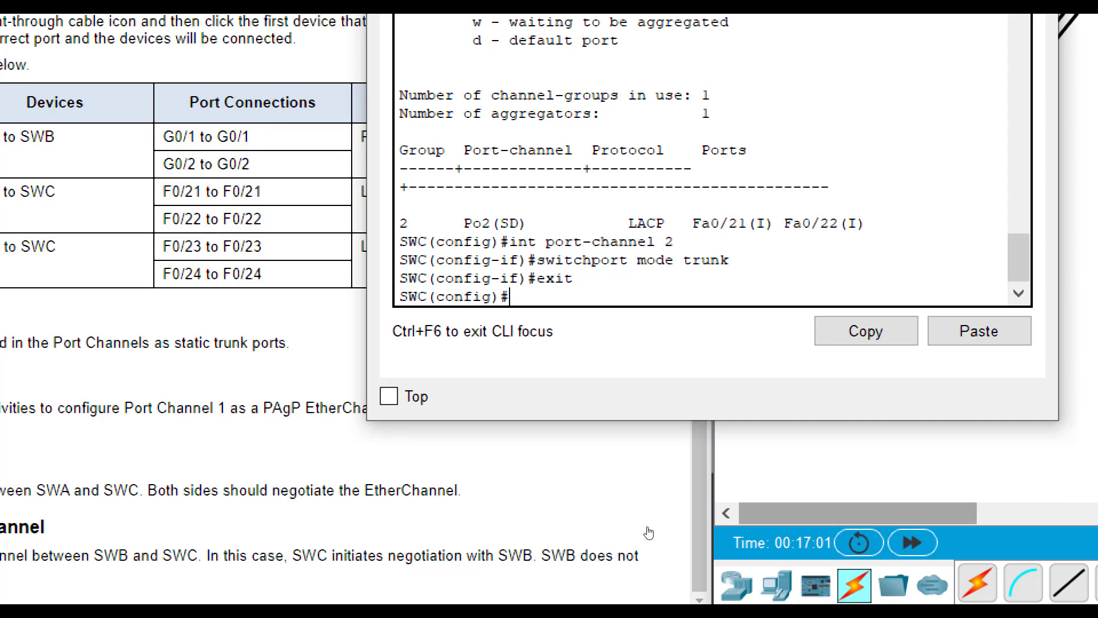
Rerun show etherchannel summary and confirm Po2 lists Fa0/21–22 bundled
click(645, 532)
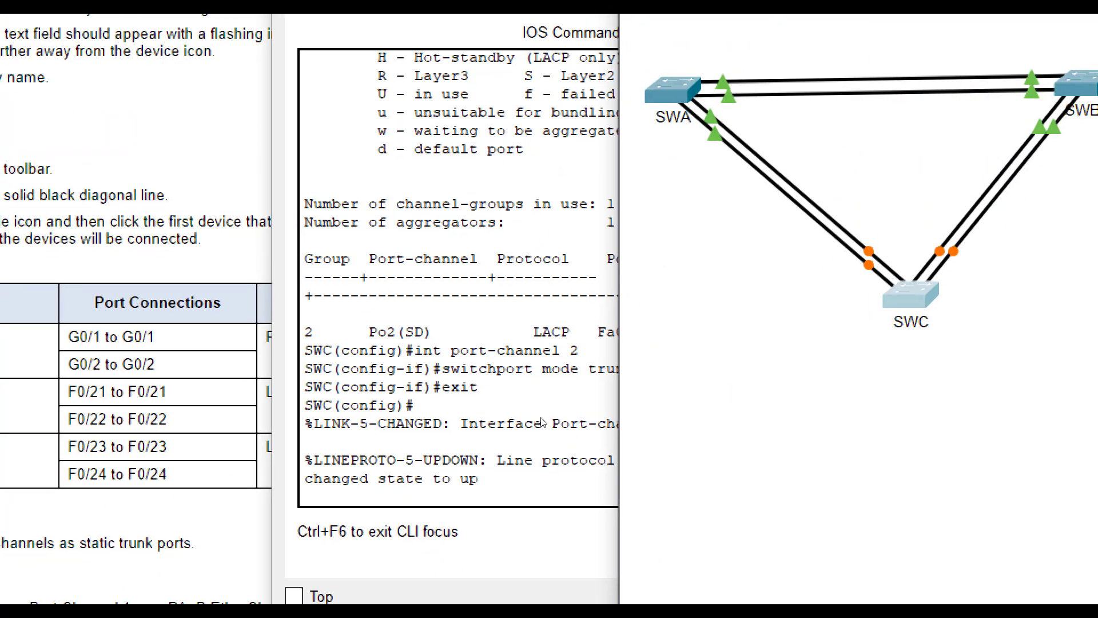
key(Return)
text(int port-channel 2)
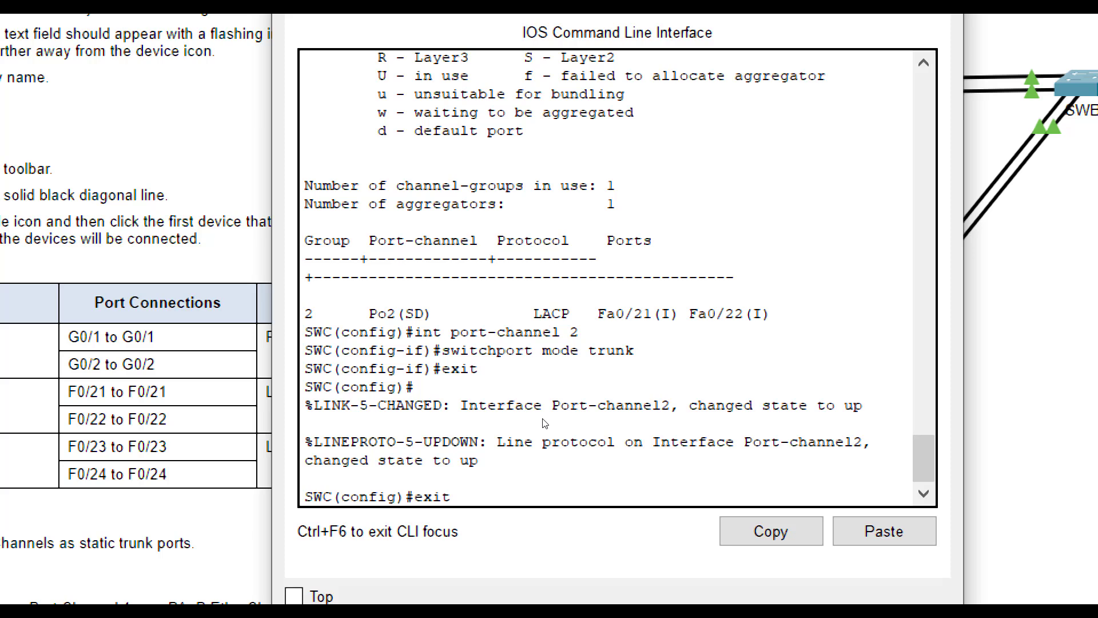
key(Up)
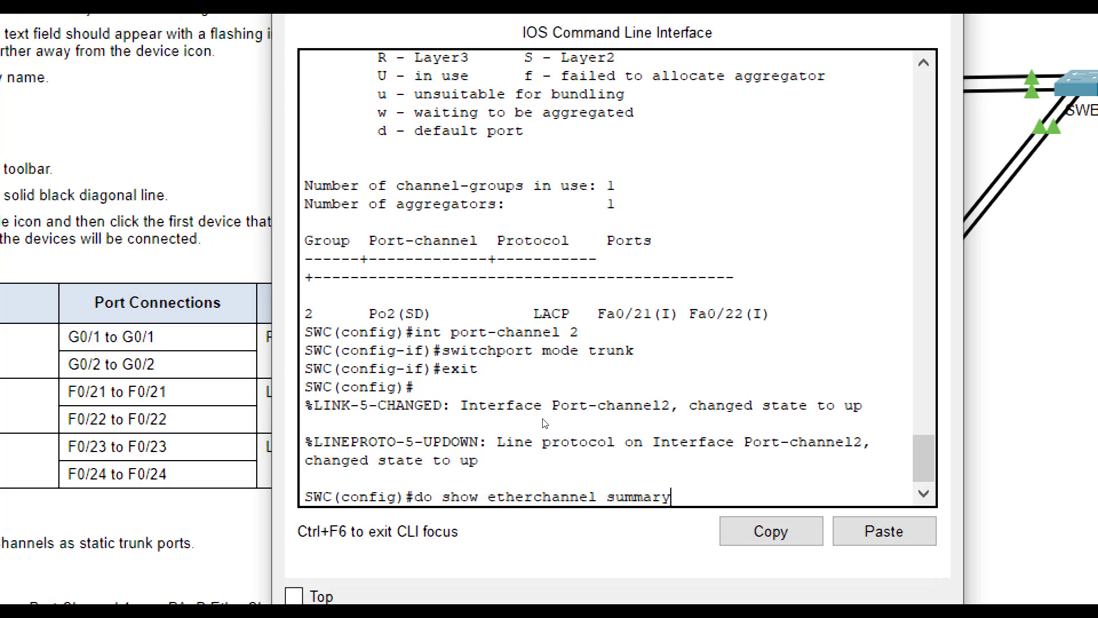
key(Return)
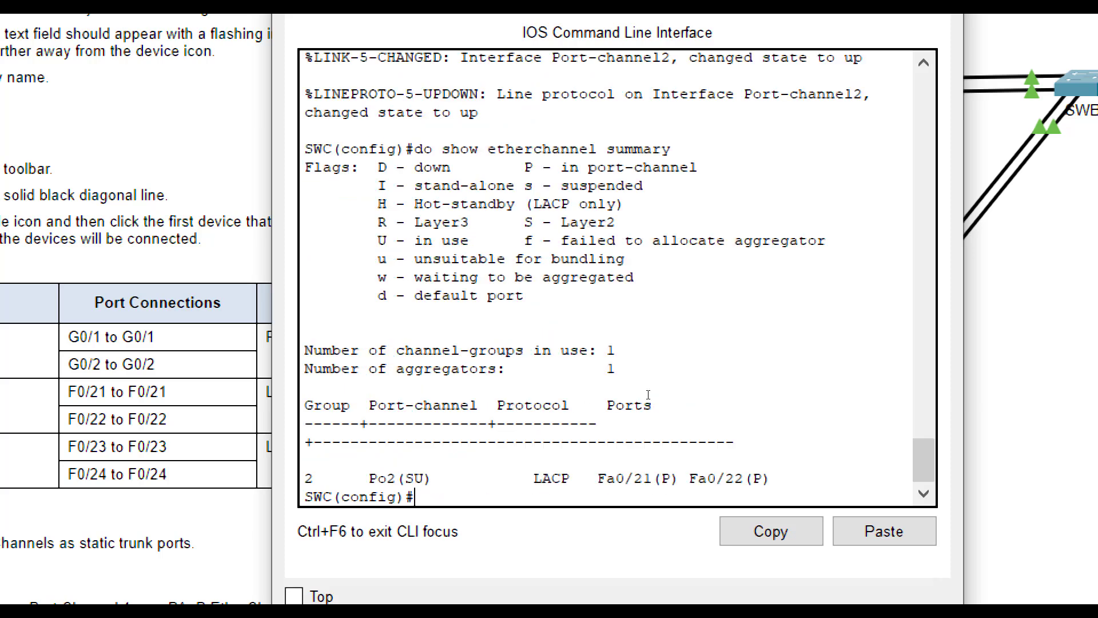
drag(779, 479, 305, 478)
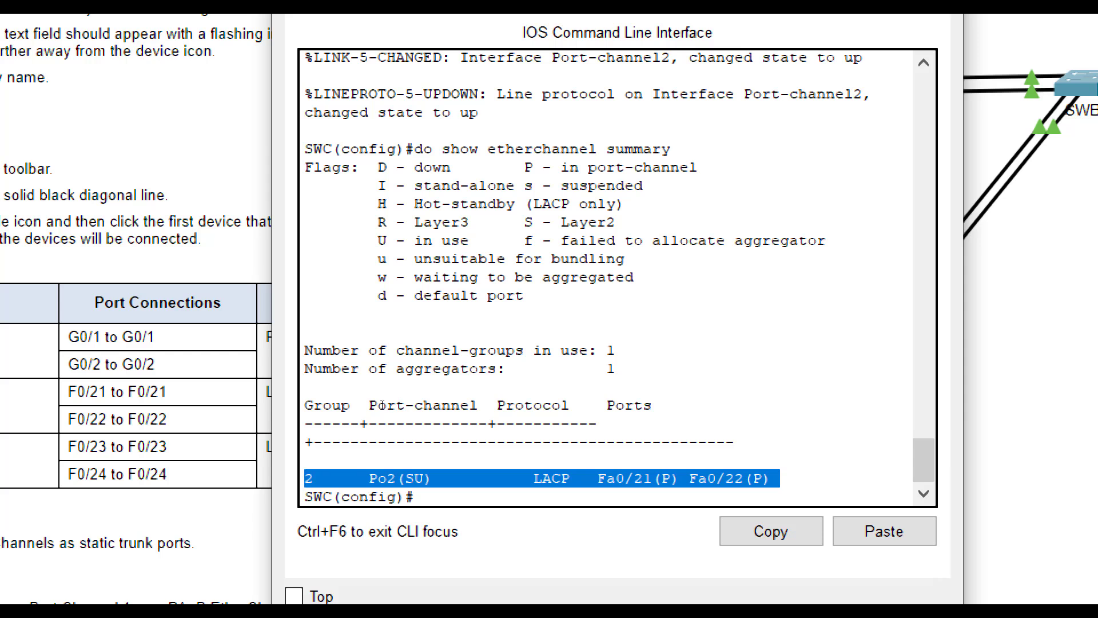
click(483, 409)
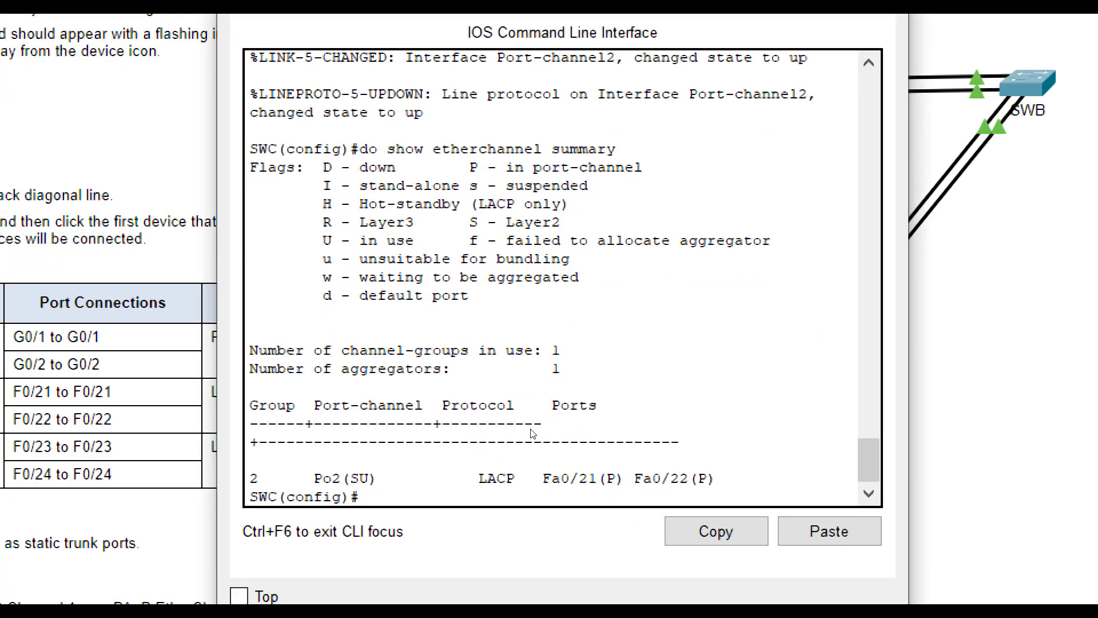
Re-enable ports Fa0/21–22 with no shut and check the links in the topology
text(int range fa0/21-22)
key(Return)
text(no s)
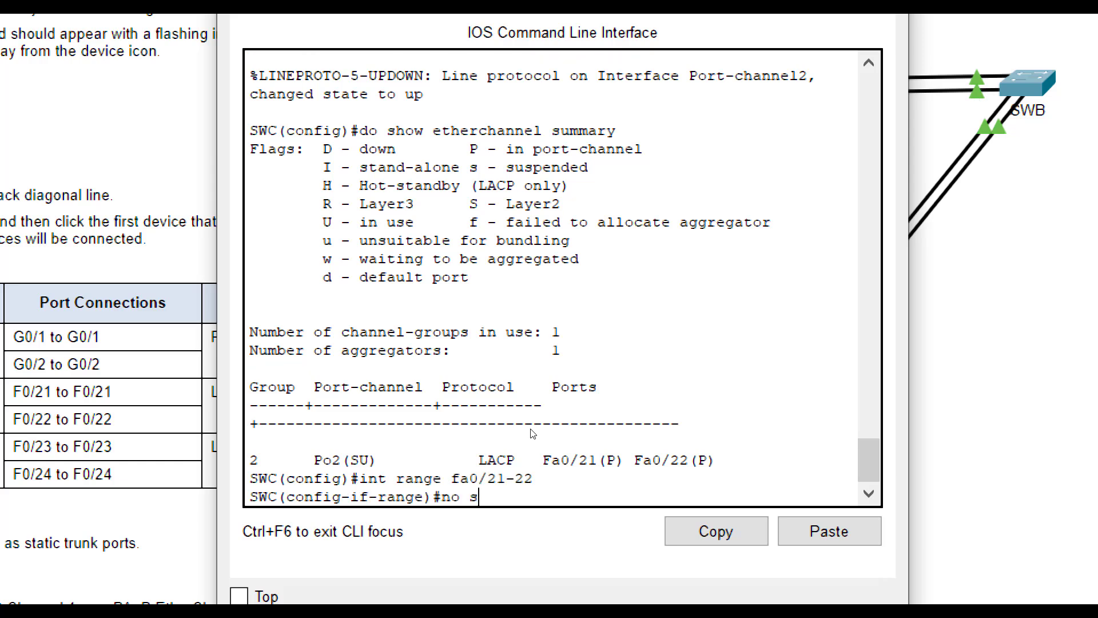
text(hut)
key(Return)
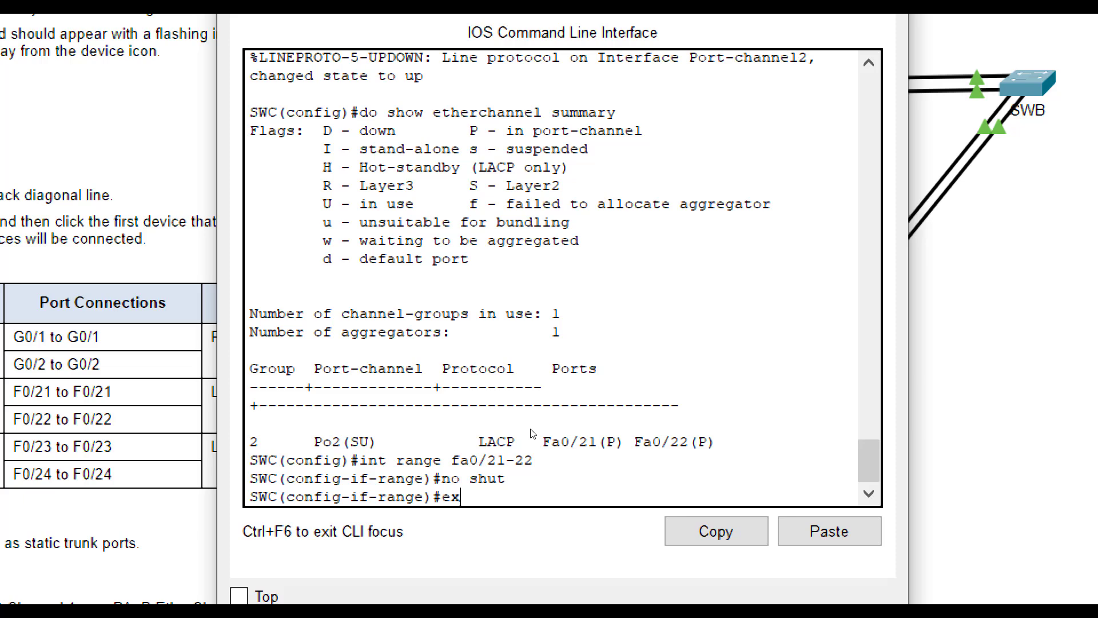
text(it)
key(Return)
click(800, 235)
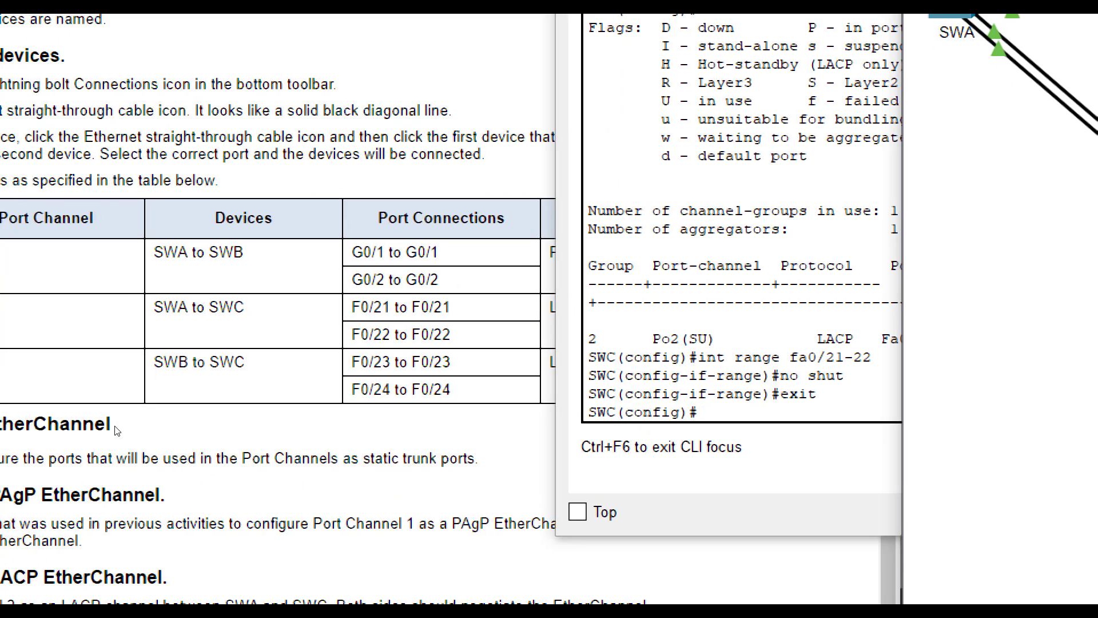
Bring up the lab instructions showing the port-channel type table
click(86, 487)
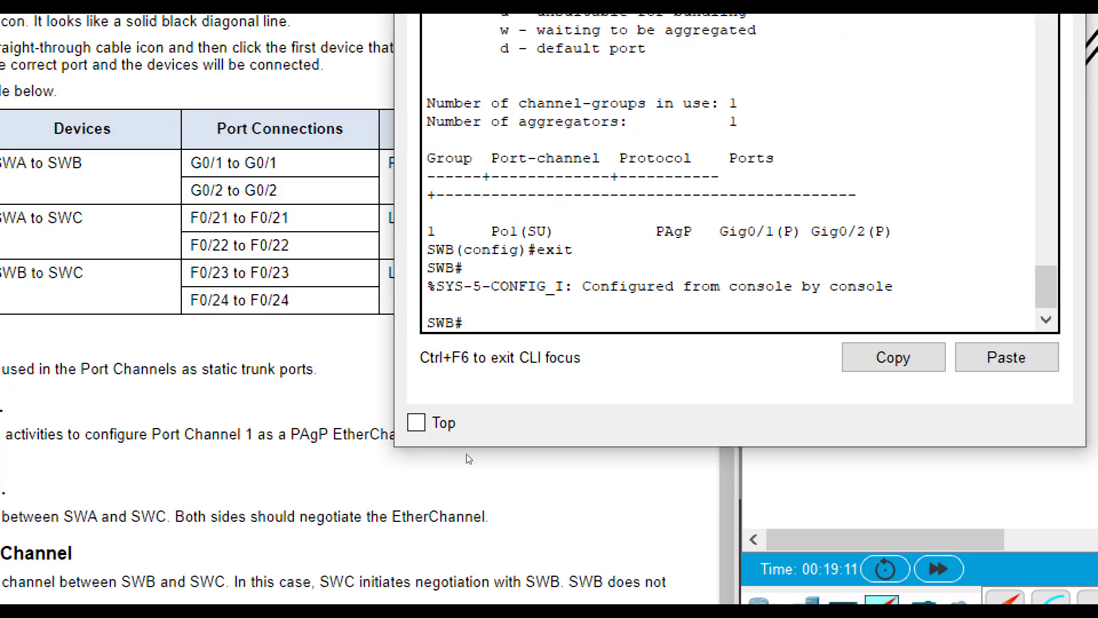
On SWB, add Fa0/23–24 to LACP channel group 3 in active mode
text(config t)
key(Return)
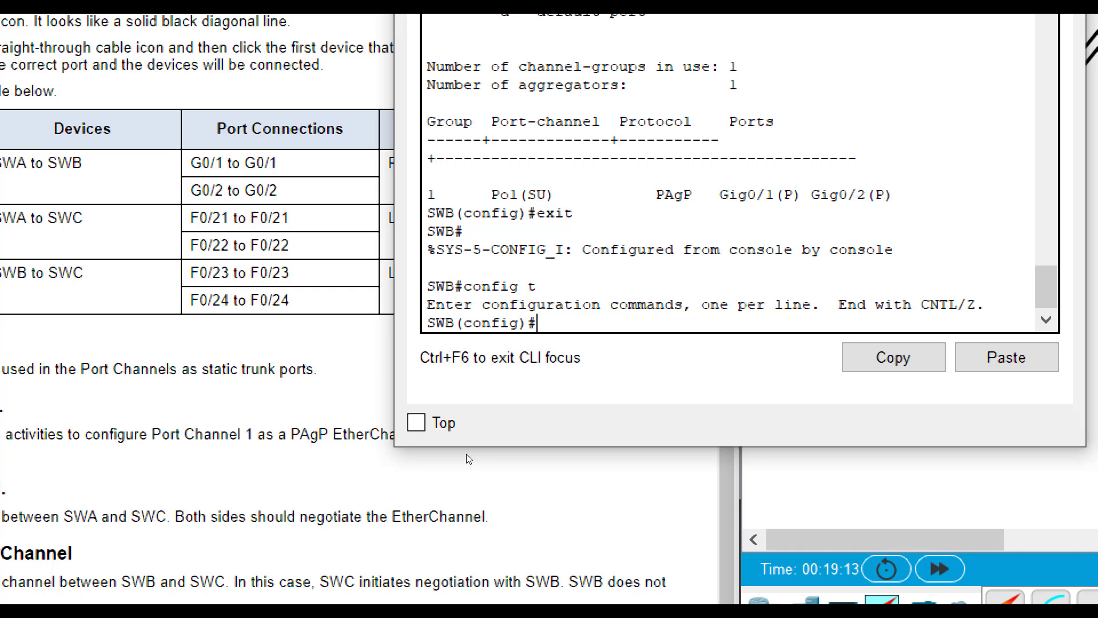
text(int range fa0/23-24)
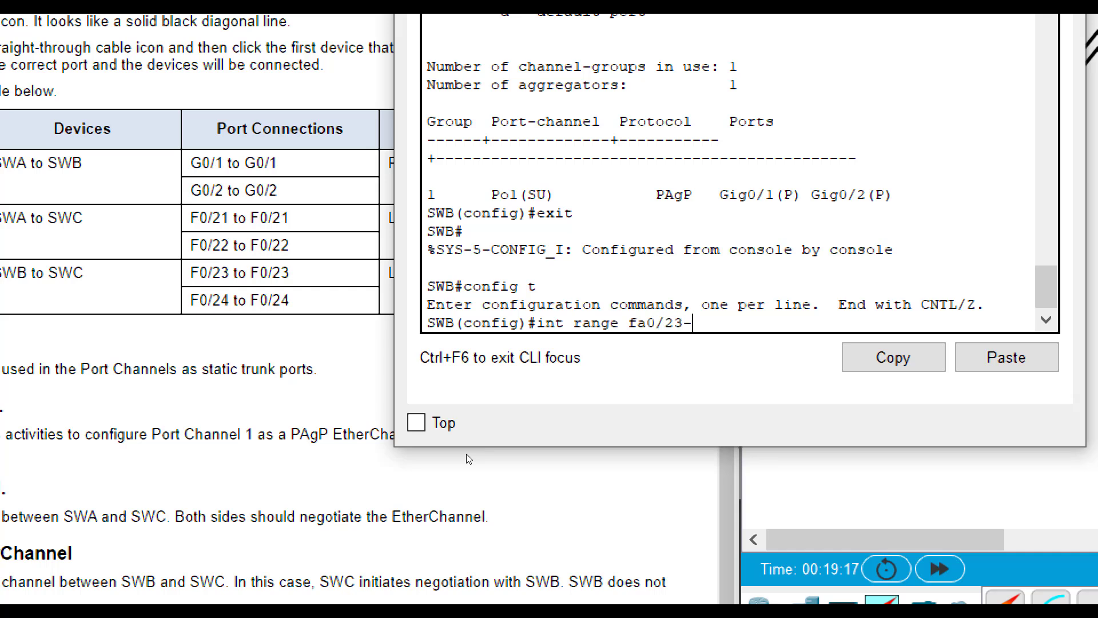
key(Return)
text(channel-g)
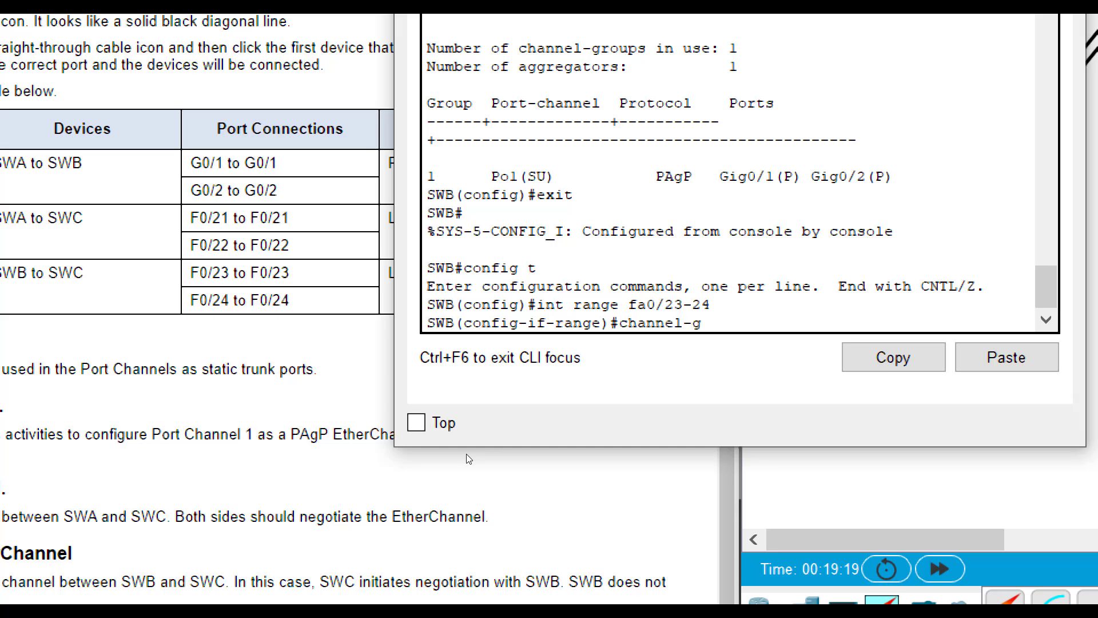
text(roup 3 mode active)
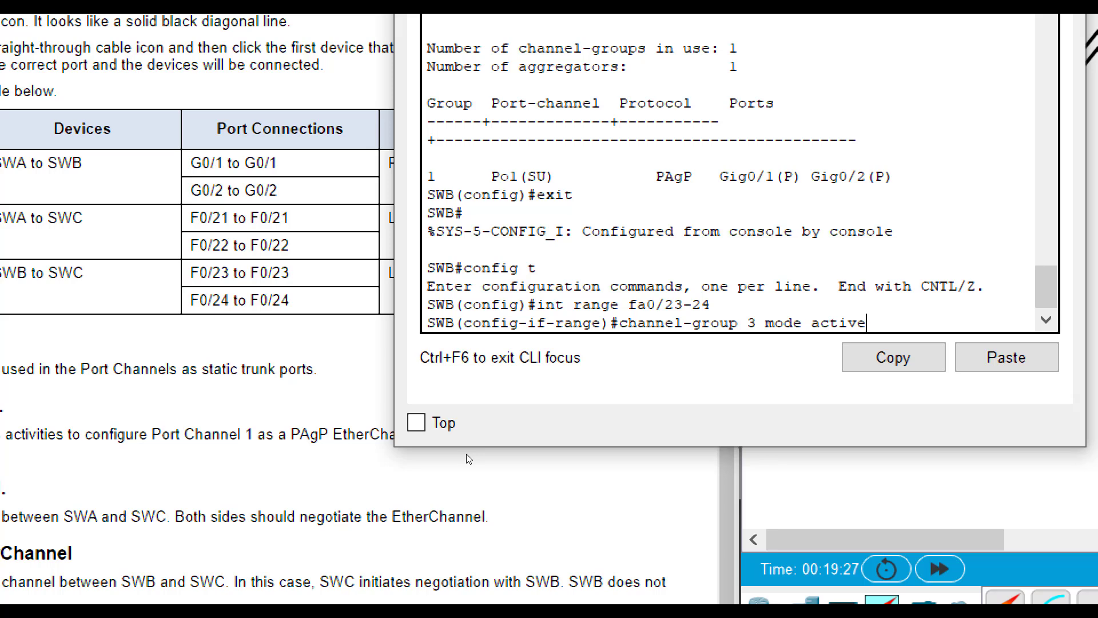
key(Return)
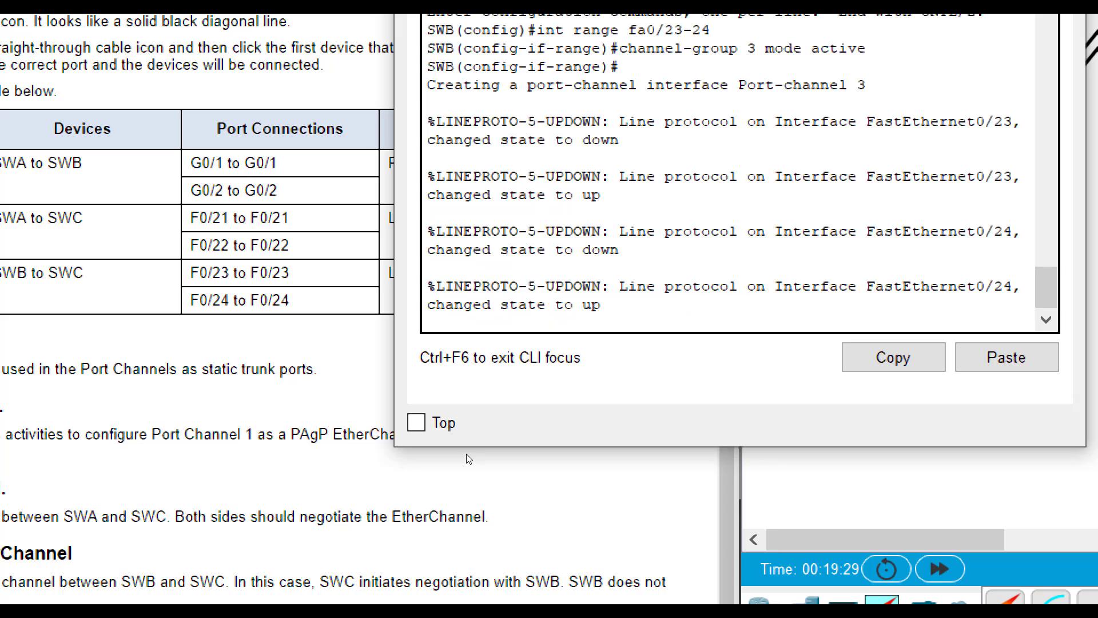
text(exit)
key(Return)
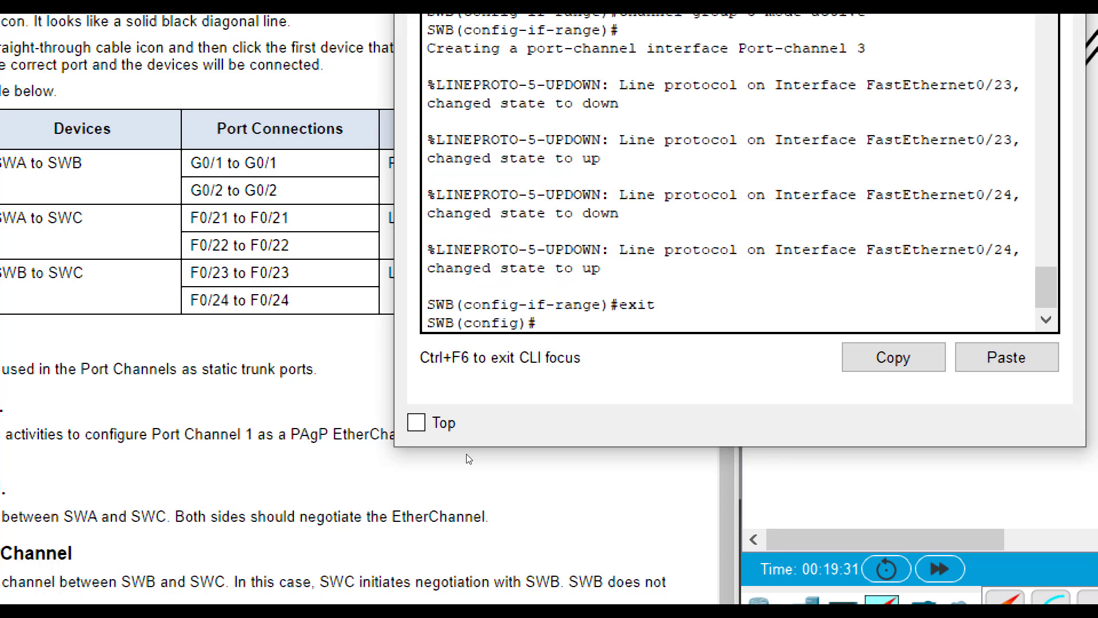
Set SWB's Port-channel 3 to trunk mode and switch over to SWC's CLI
text(p)
key(BackSpace)
text(int port0cha)
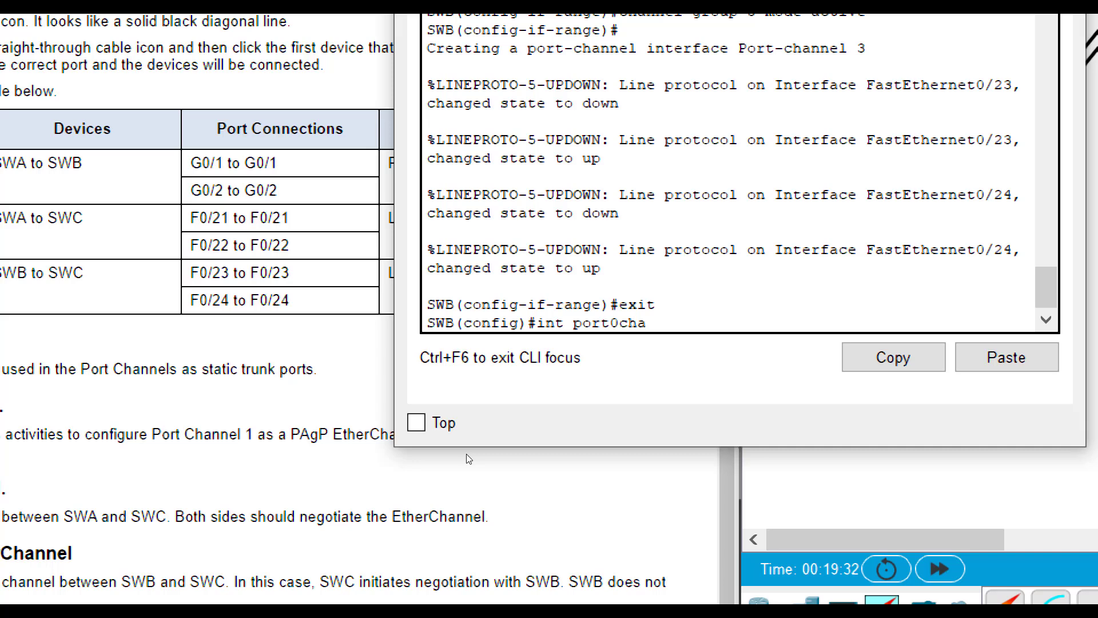
key(BackSpace)
key(BackSpace)
key(BackSpace)
text(-channel 3)
key(Return)
text(switch)
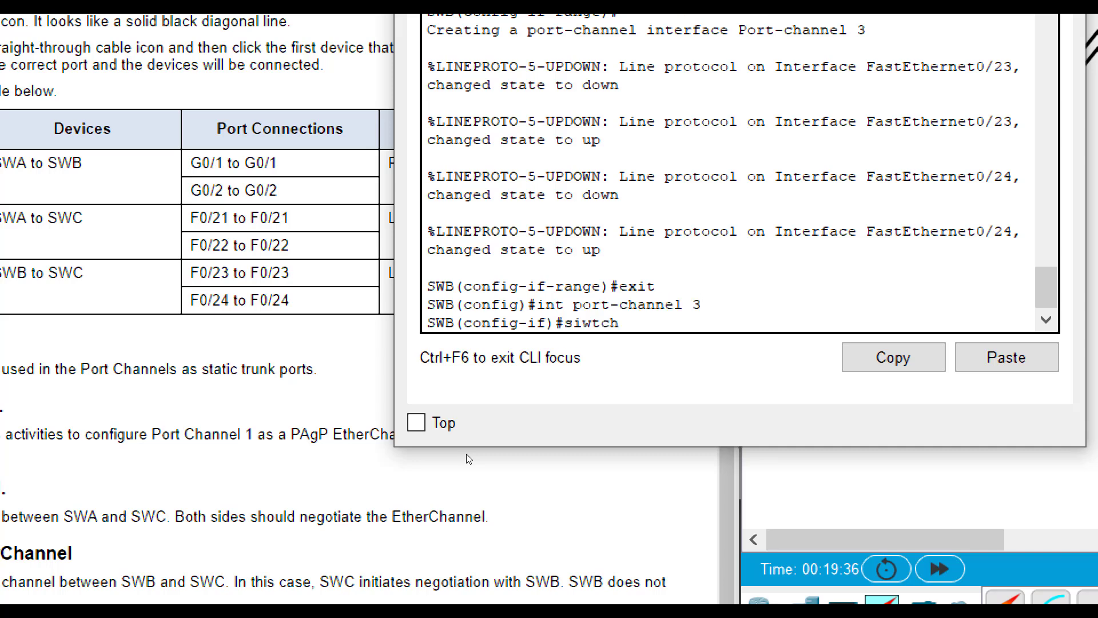
key(BackSpace)
key(BackSpace)
key(BackSpace)
key(BackSpace)
key(BackSpace)
text(witchport mode trunk)
key(Return)
text(exit)
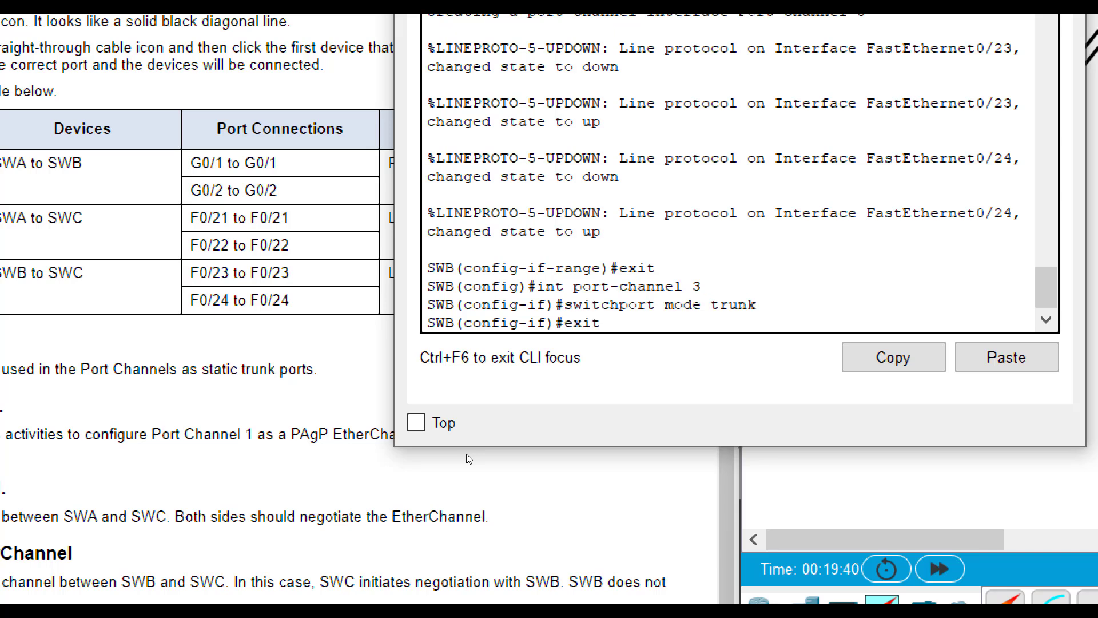
key(Return)
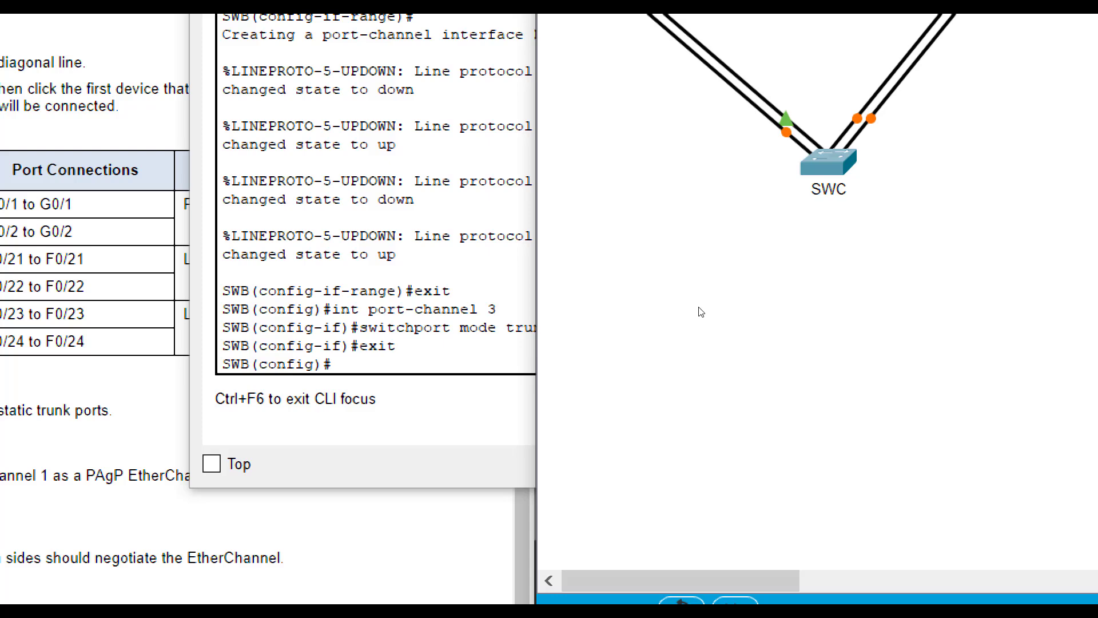
key(alt+Tab)
On SWC, join Fa0/23–24 to channel group 3 in passive mode
key(Return)
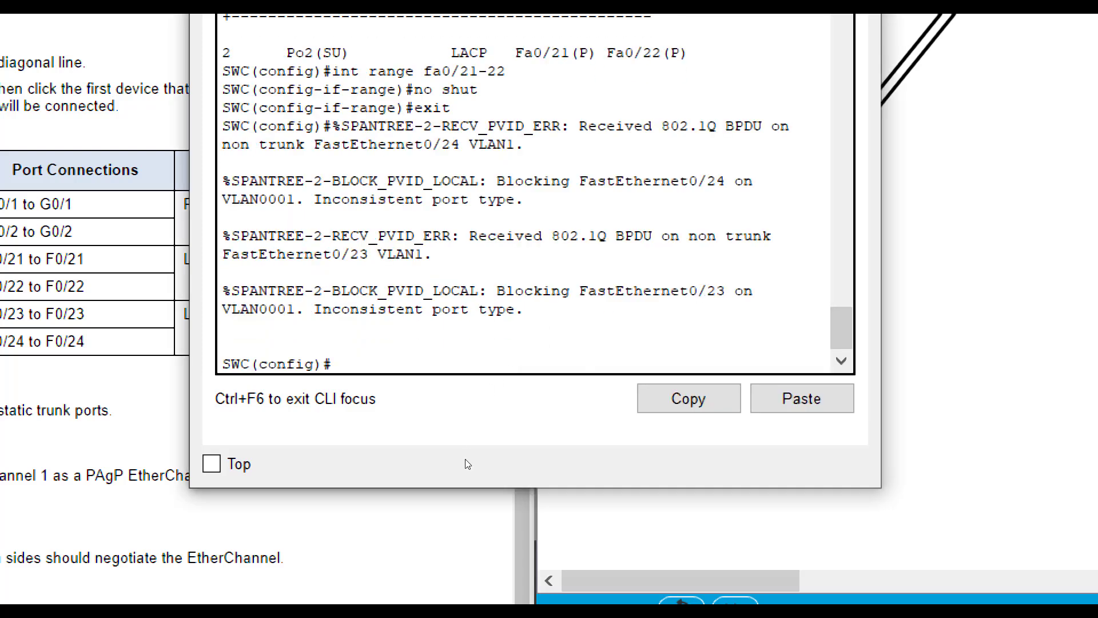
text(int range fa0/23-24)
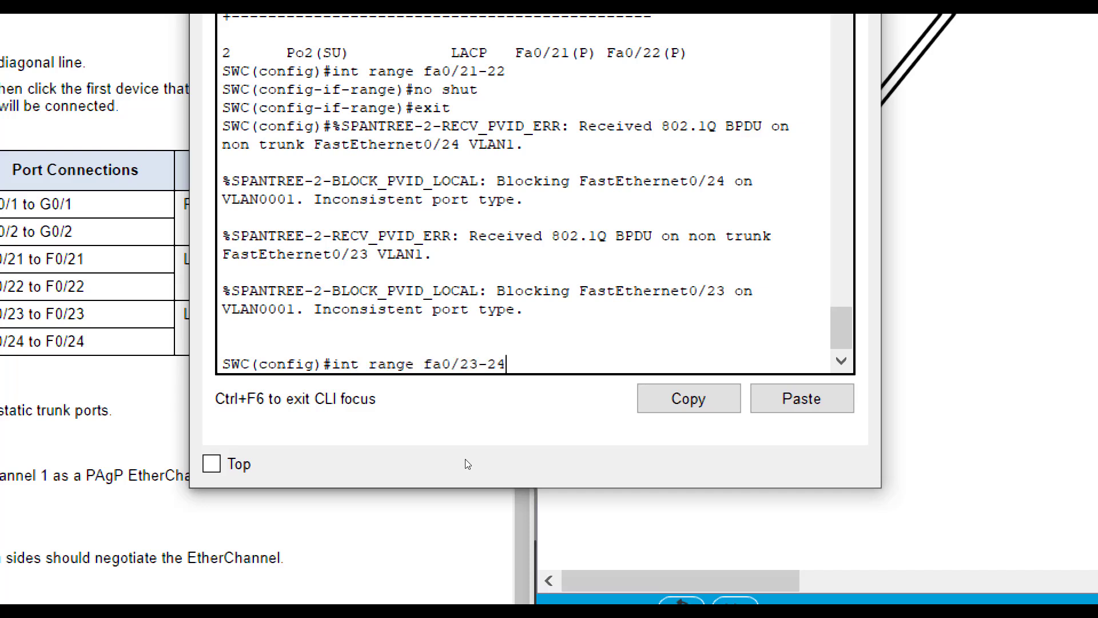
key(Return)
text(chanel)
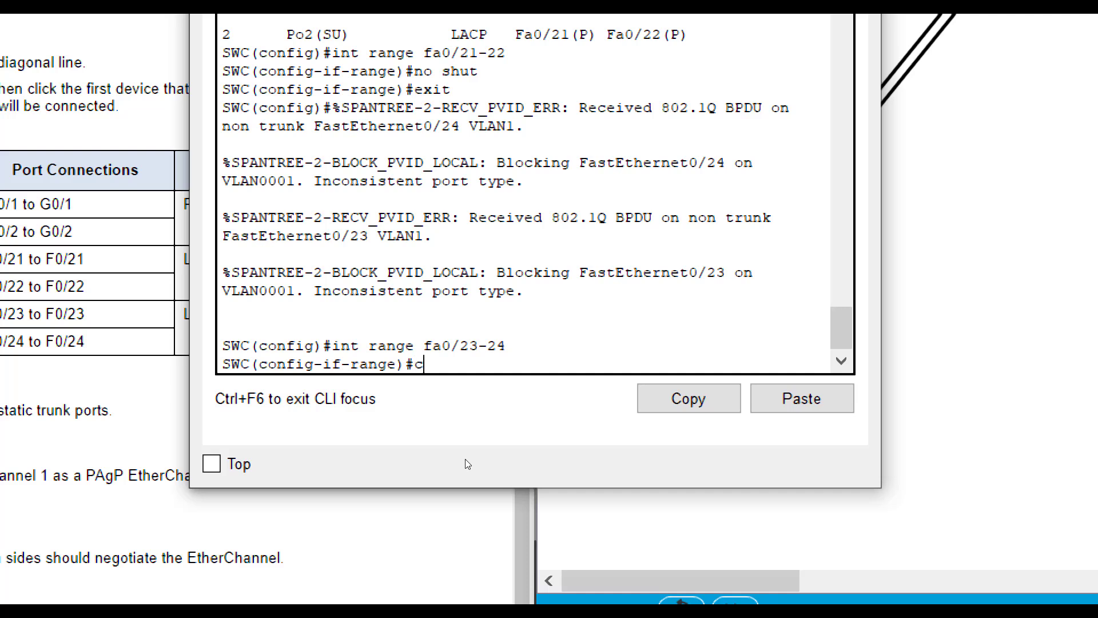
key(BackSpace)
key(BackSpace)
text(nel-group)
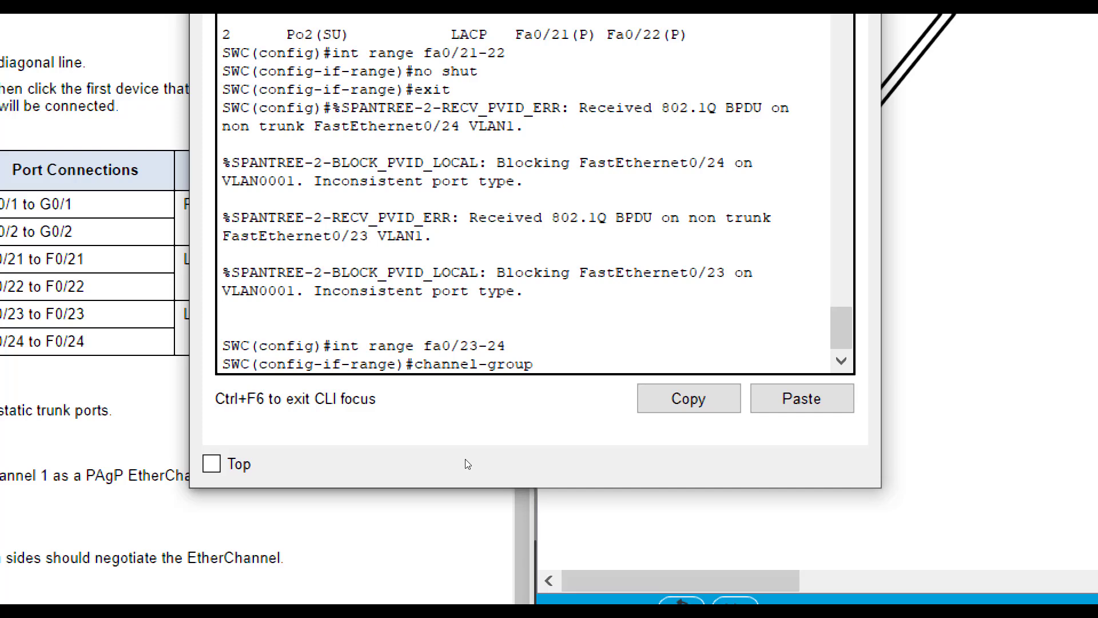
text( 3 mode passive)
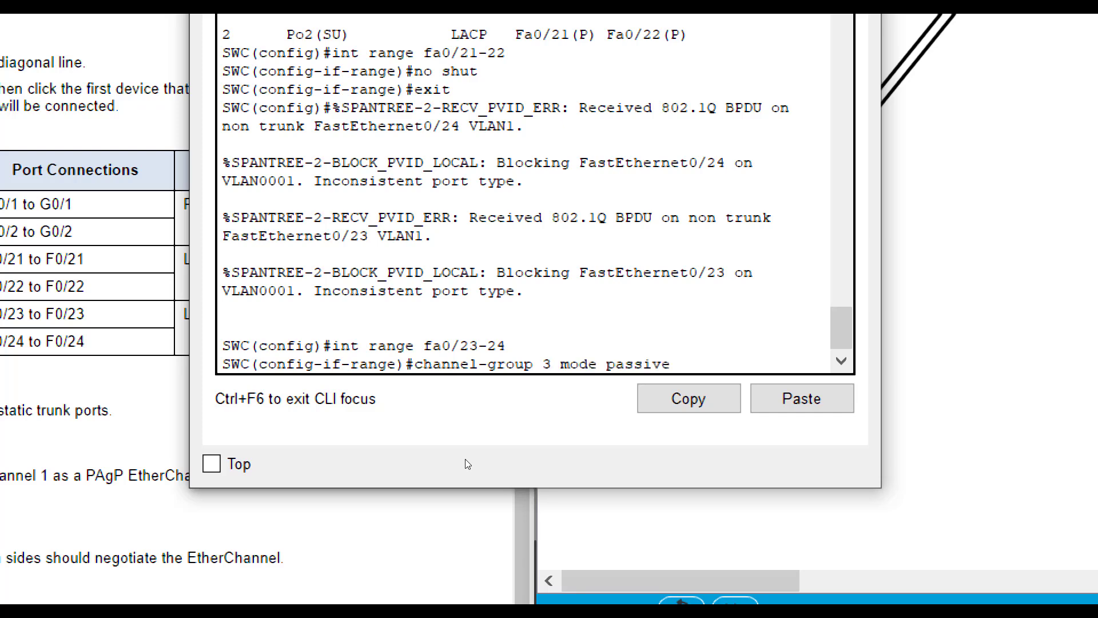
key(Return)
text(exit)
key(Return)
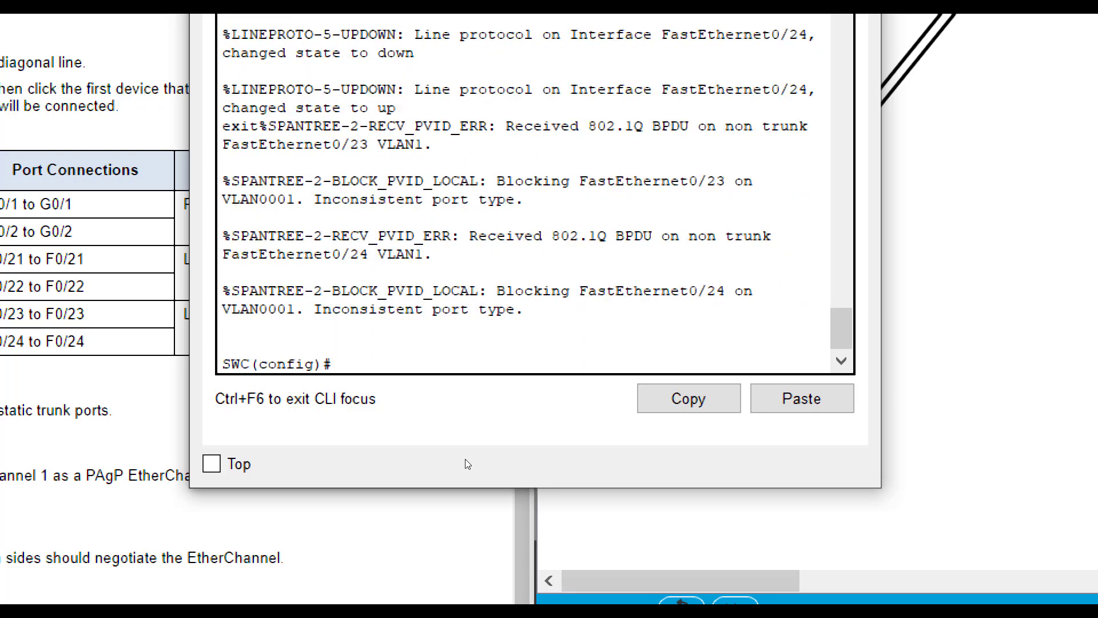
Attempt int port-channel 3 outside config mode, then re-enter global configuration with config t
key(Return)
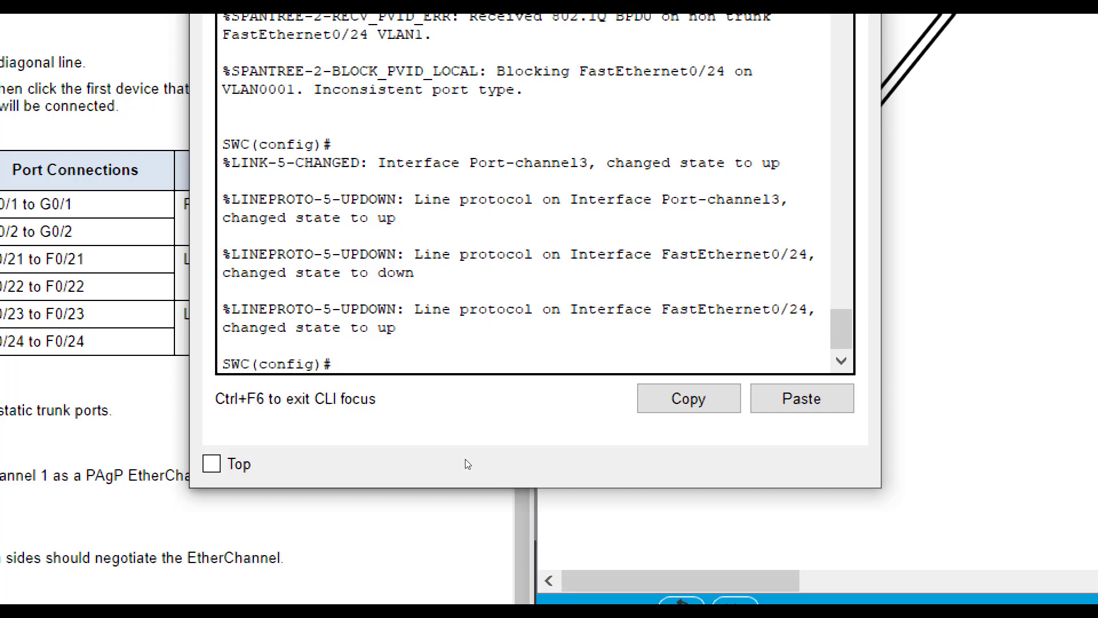
text(exit)
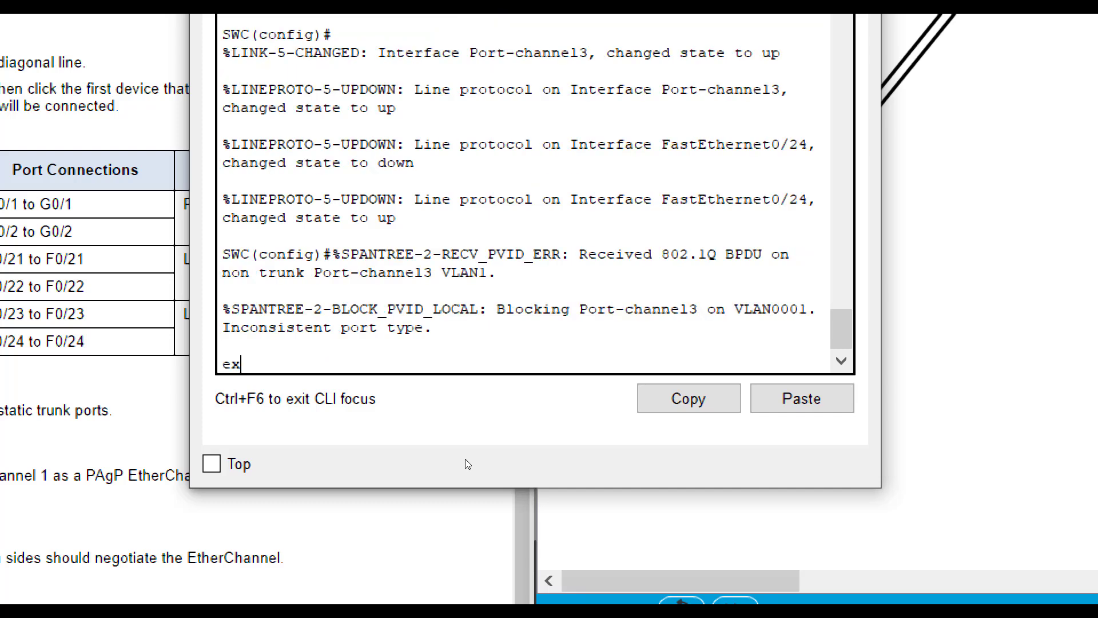
key(Return)
text(int port0-)
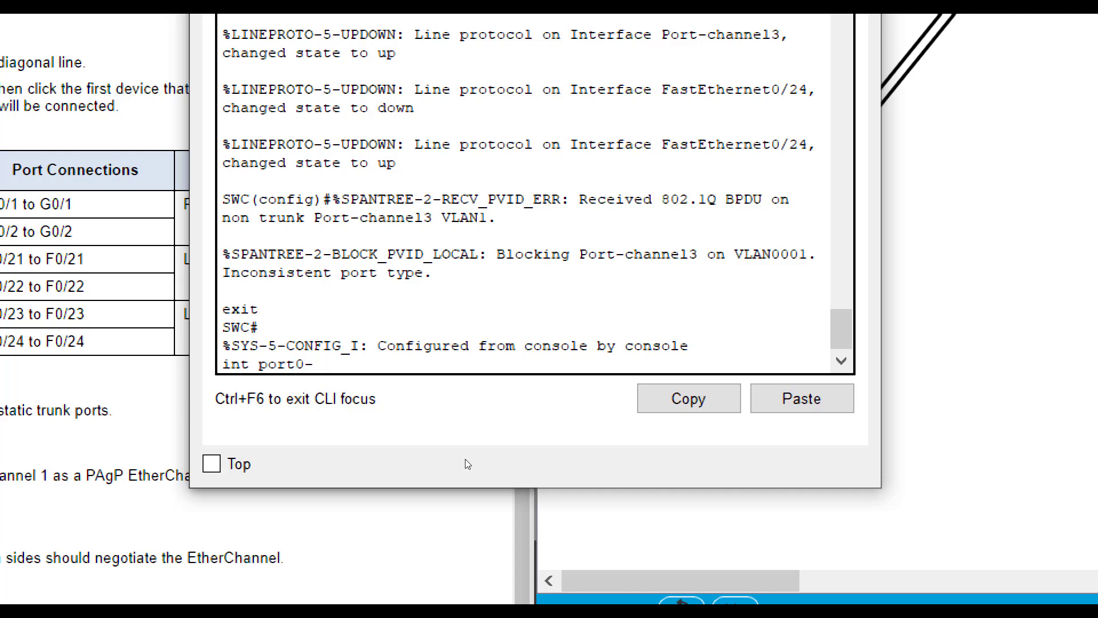
key(BackSpace)
key(BackSpace)
text(-channel 3)
key(Return)
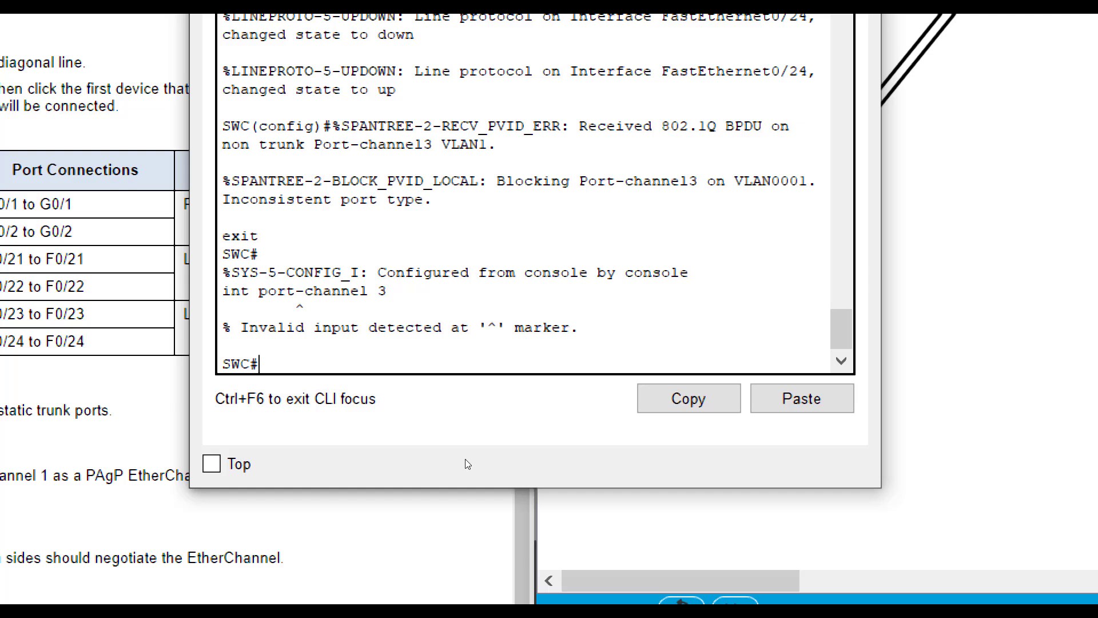
text(config t)
key(Return)
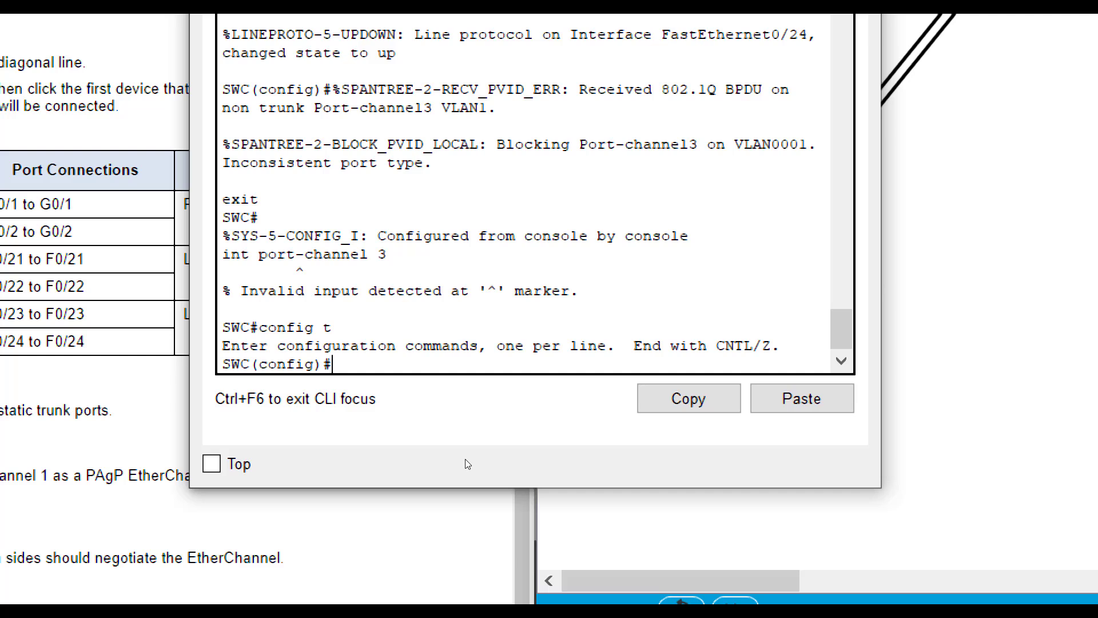
Set SWC's Port-channel 3 to switchport mode trunk
text(int port0)
key(BackSpace)
text(-channel)
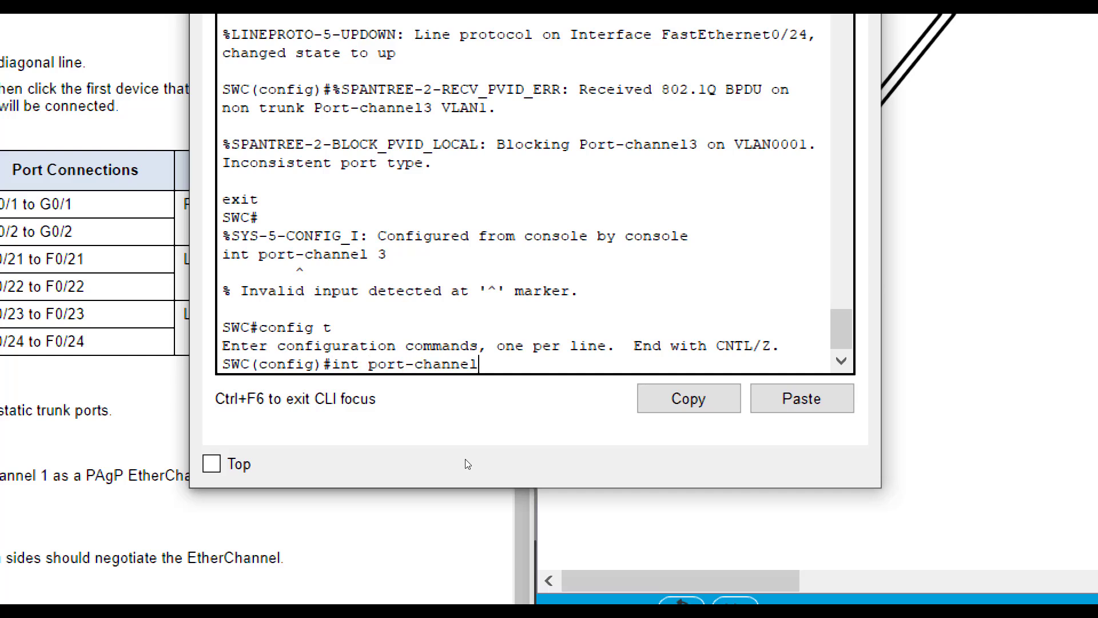
text( 3)
key(Return)
text(switchport mo)
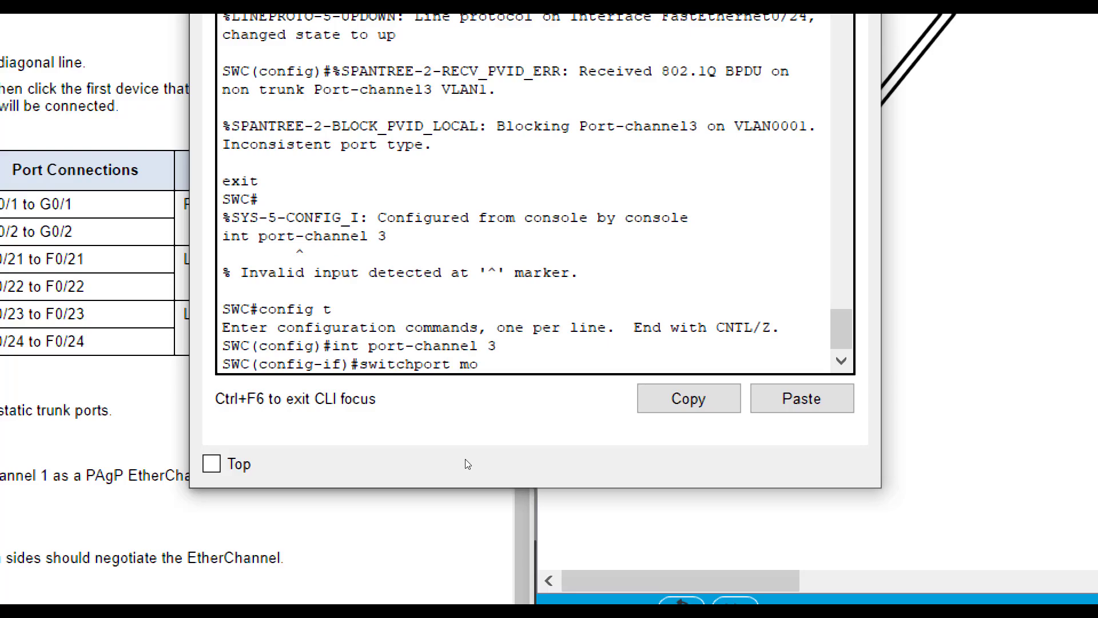
text(de trunk)
key(Return)
text(e)
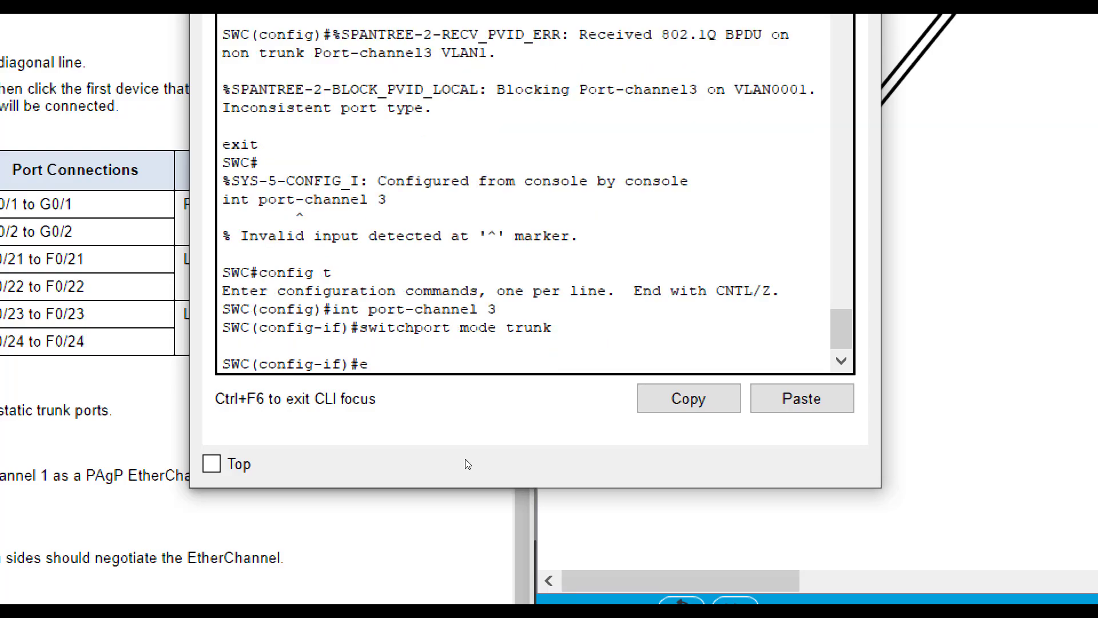
text(xit)
key(Return)
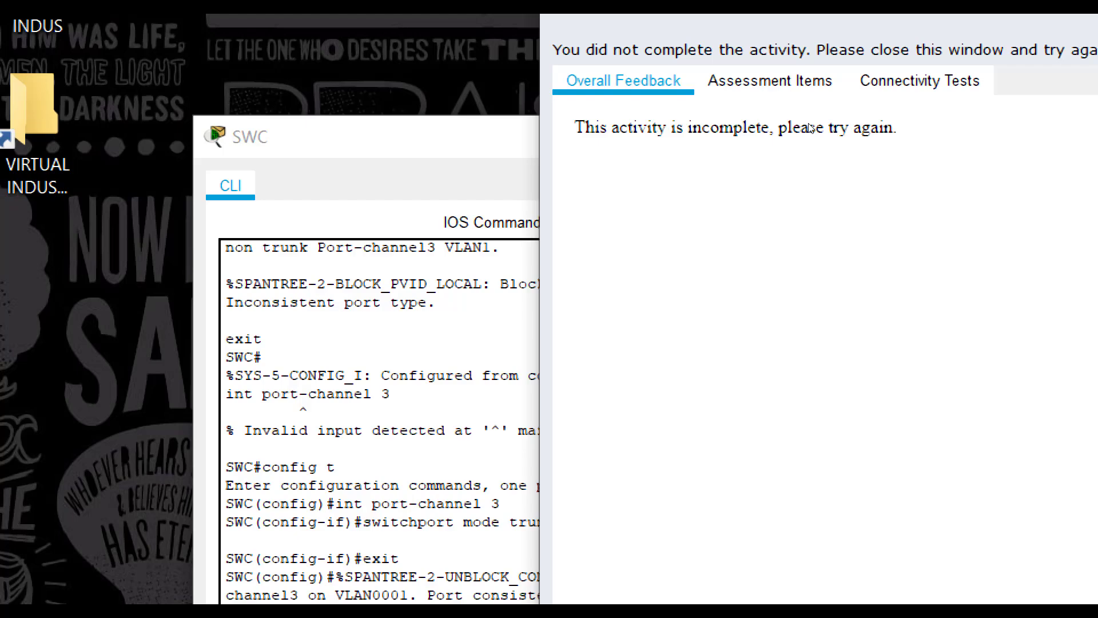
Review the Assessment Items down to SWB's ports, where Fa0/23 channel mode is Incorrect
click(712, 86)
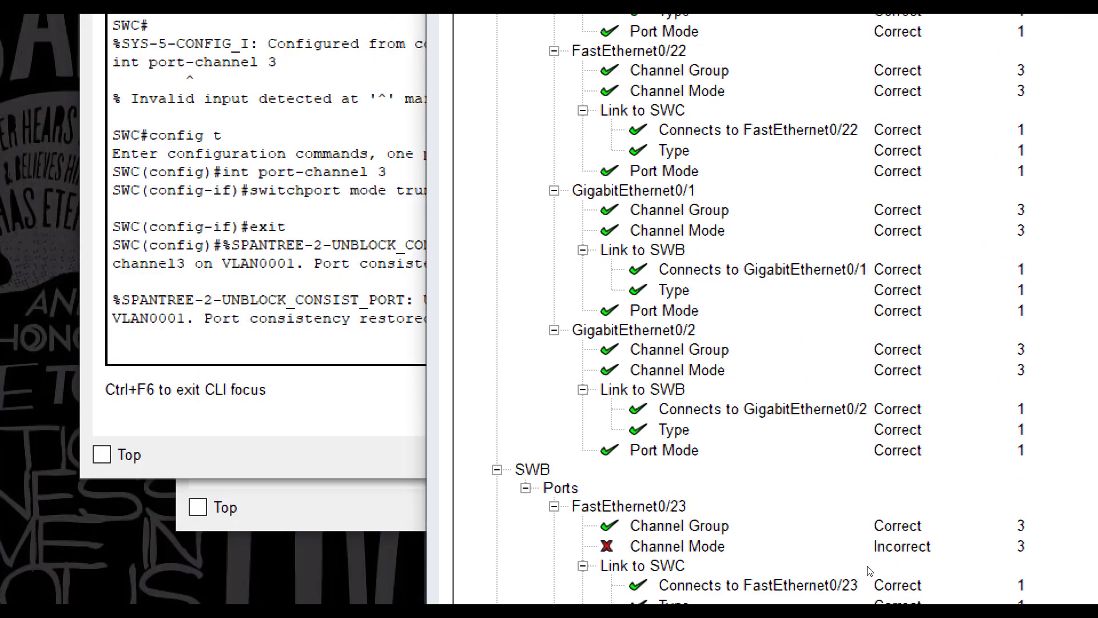
scroll(812, 522, down, 10)
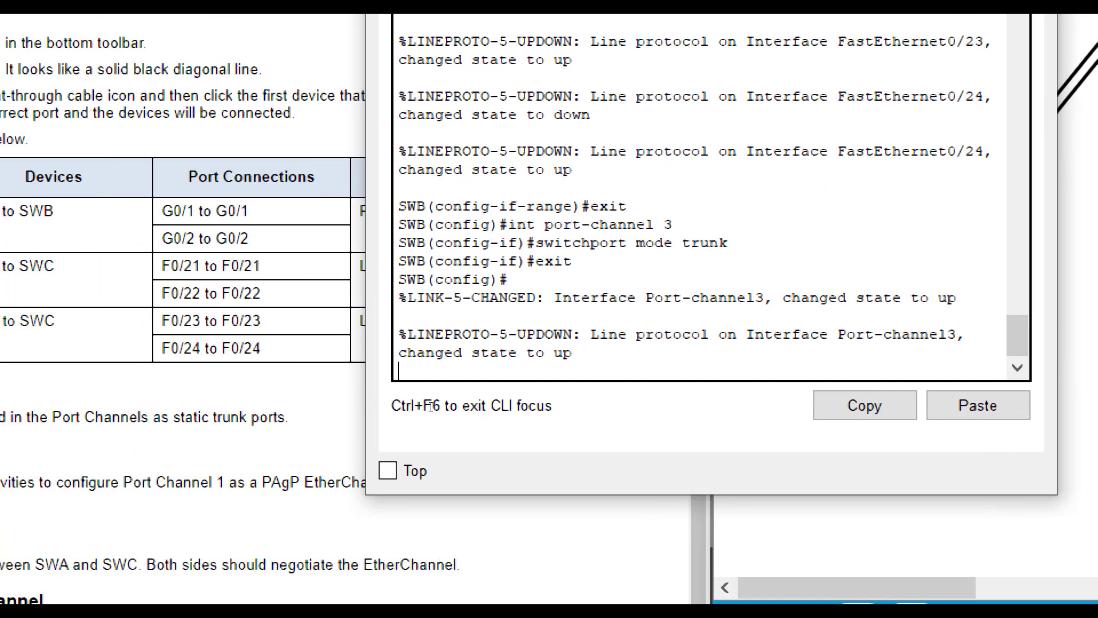
Scroll through SWB's CLI history to the Fa0/23–24 channel-group 3 mode active commands
key(Return)
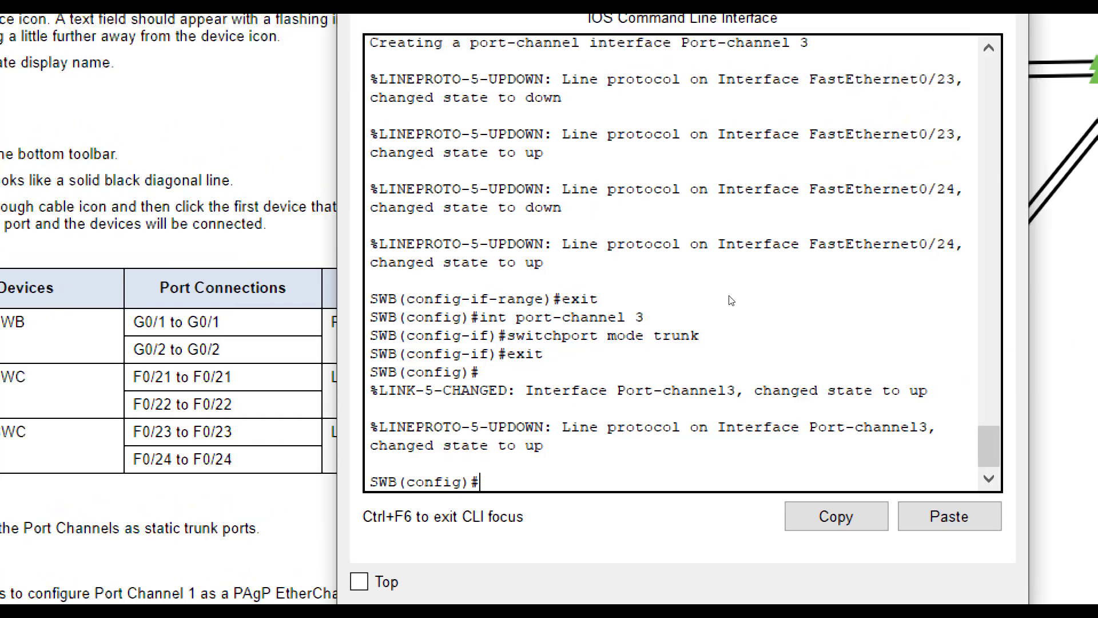
scroll(731, 300, up, 15)
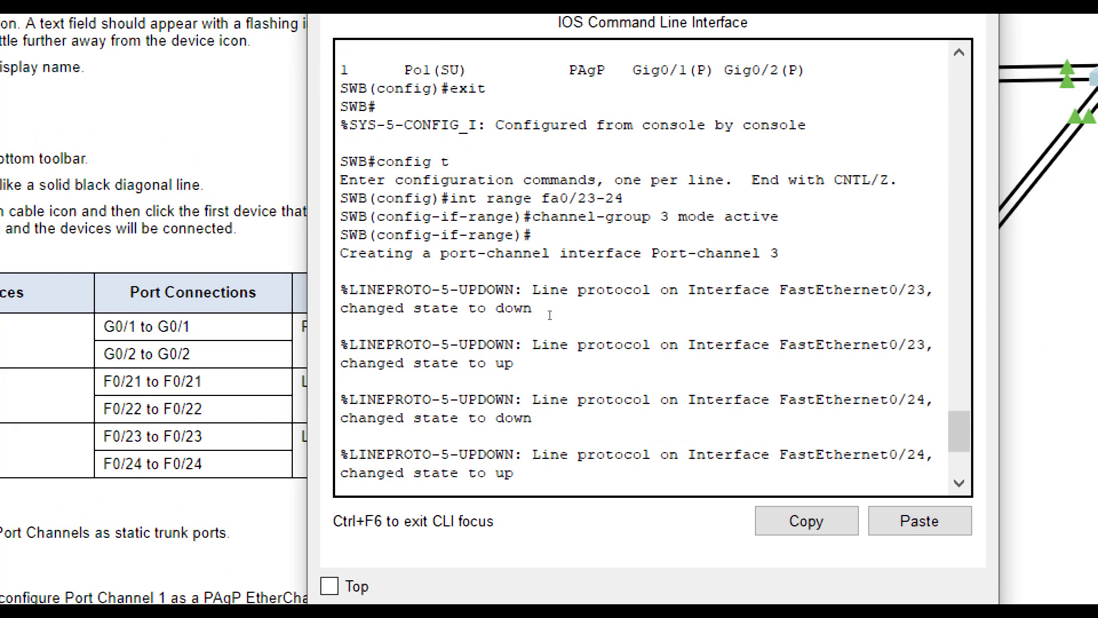
scroll(552, 318, up, 10)
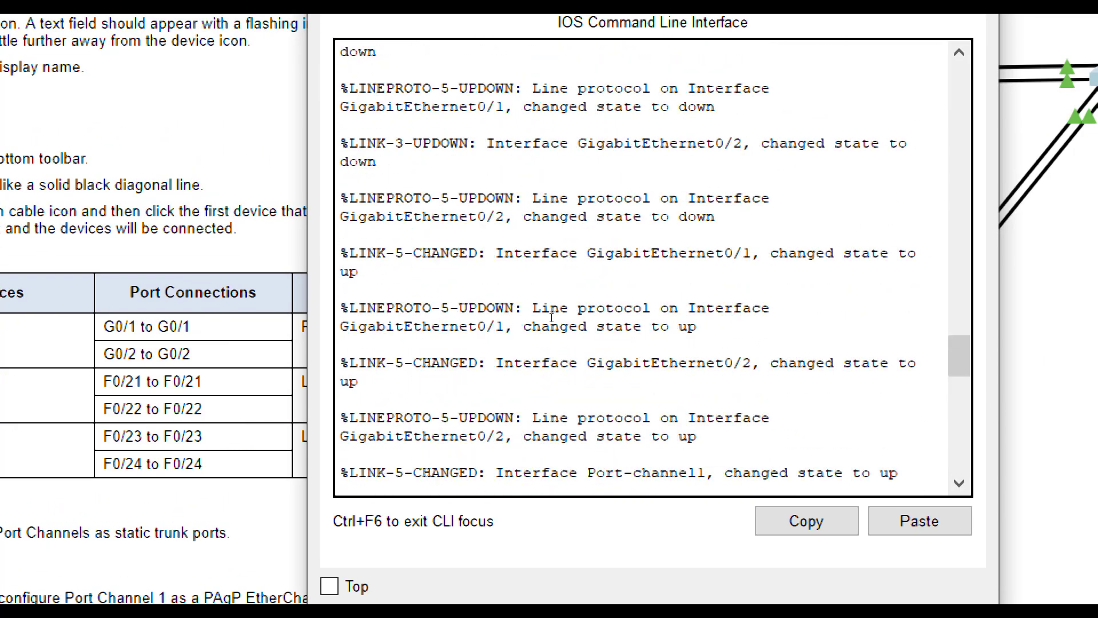
scroll(552, 318, up, 5)
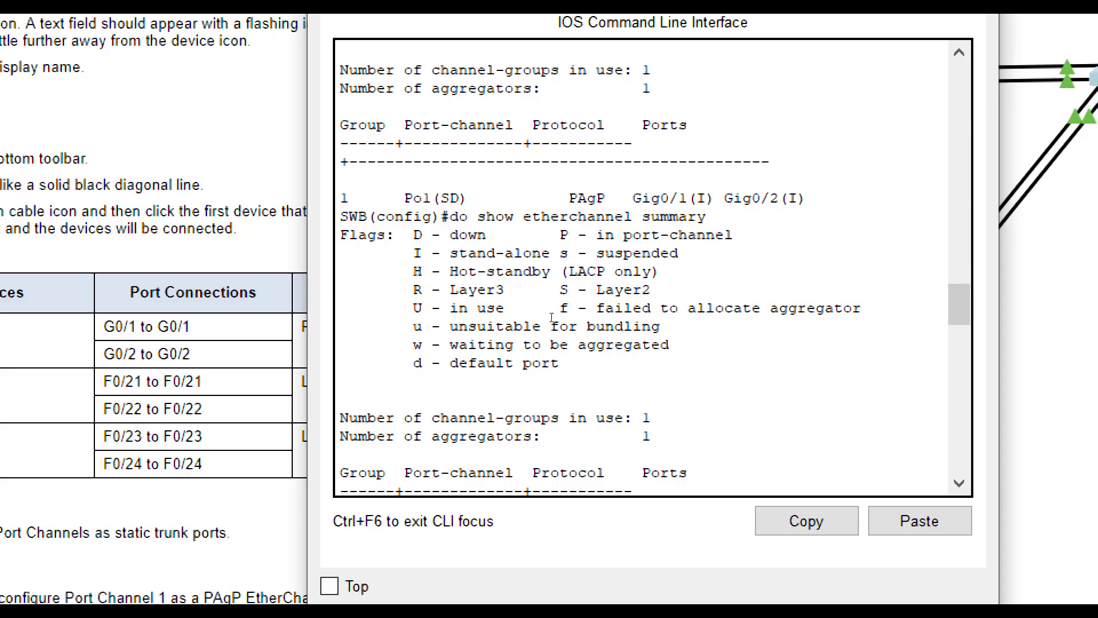
scroll(552, 317, down, 18)
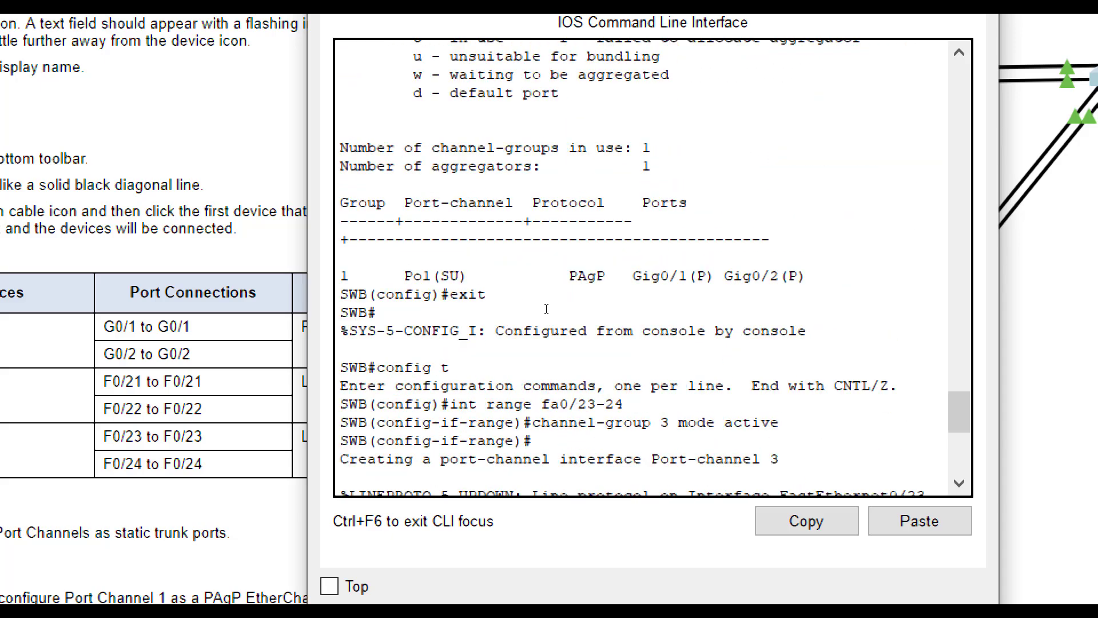
scroll(546, 309, down, 4)
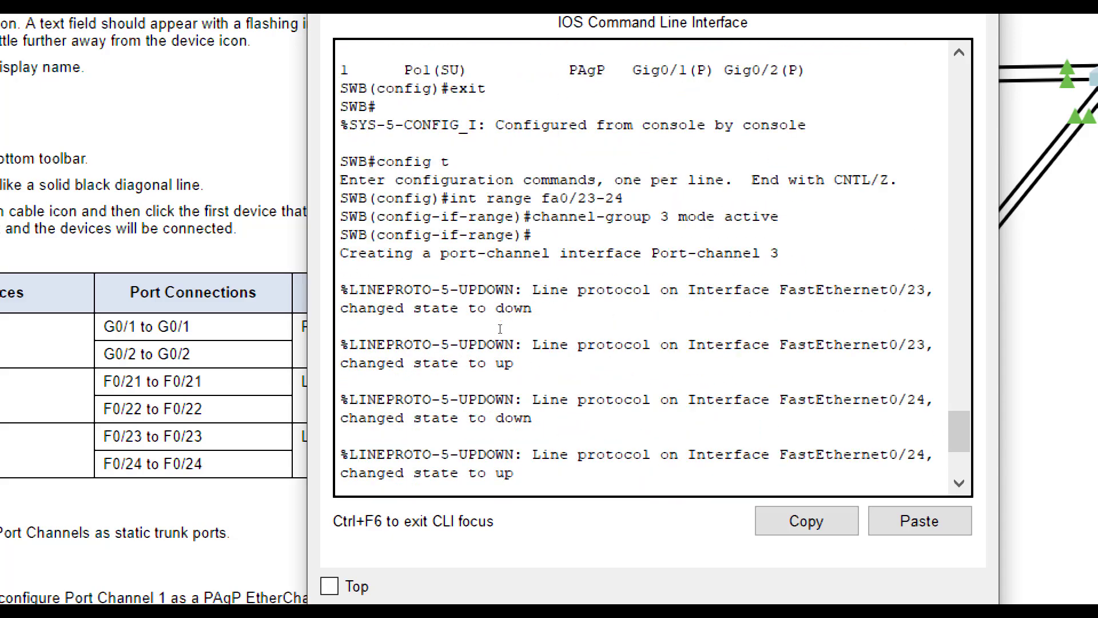
scroll(500, 328, down, 4)
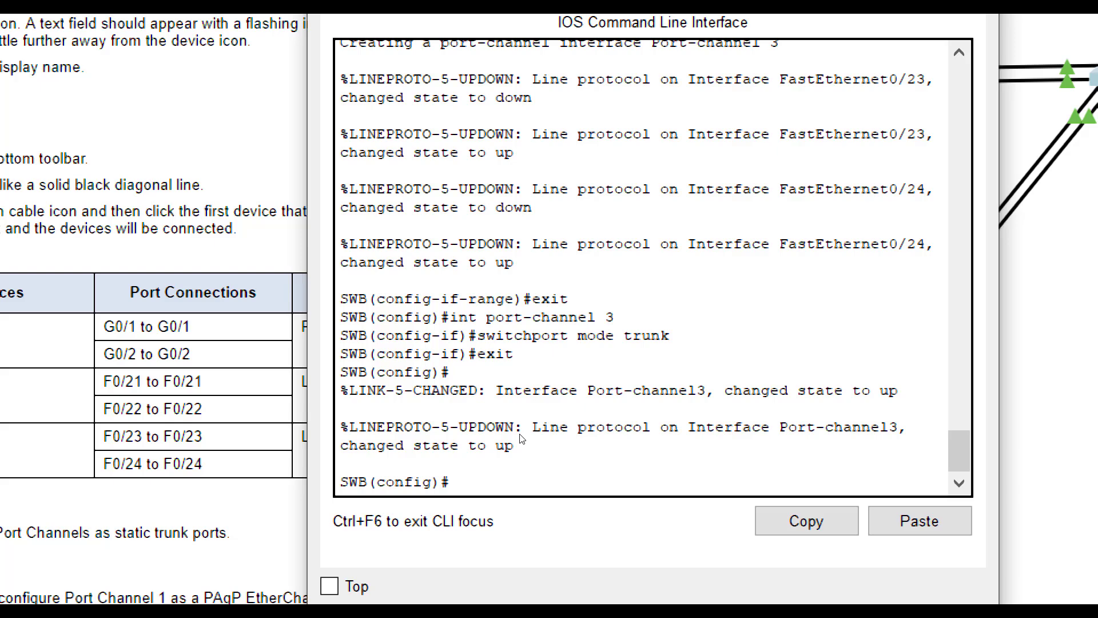
On SWB, put Fa0/23-24 in channel-group 3 mode passive and re-enable them
text(int range fa0/)
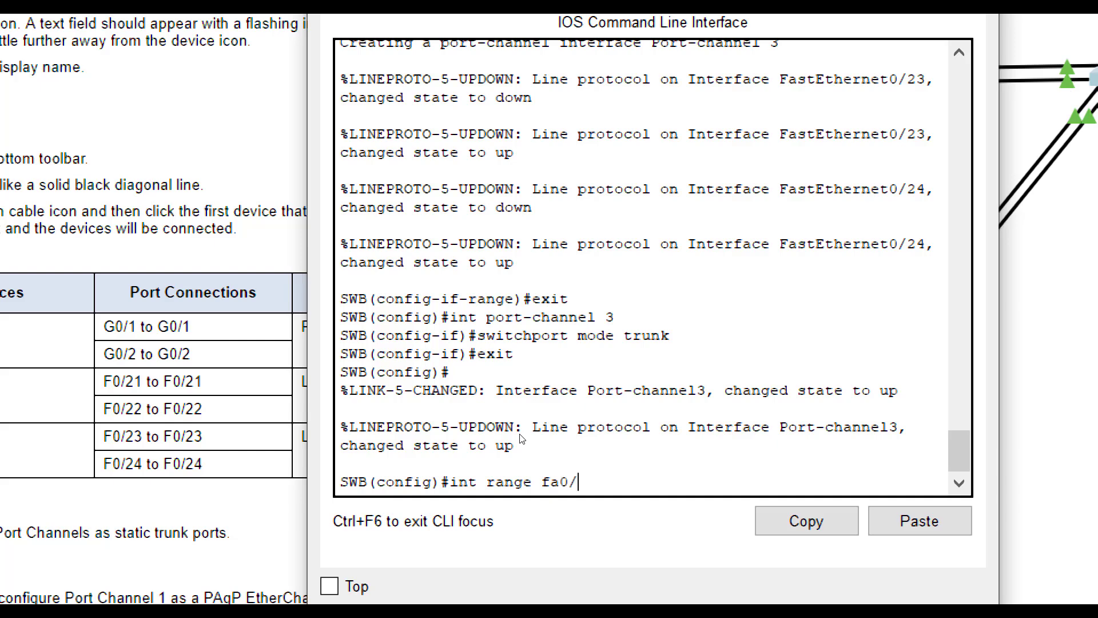
text(230)
text(24)
key(Return)
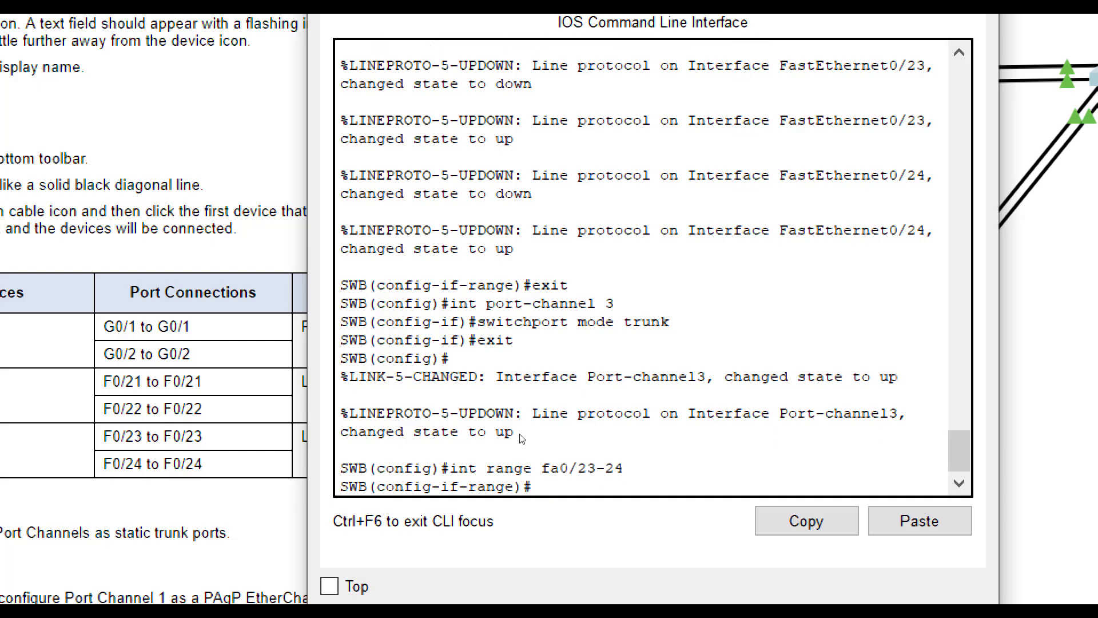
text(channel-gro)
key(BackSpace)
key(BackSpace)
key(BackSpace)
key(BackSpace)
text(-group 3)
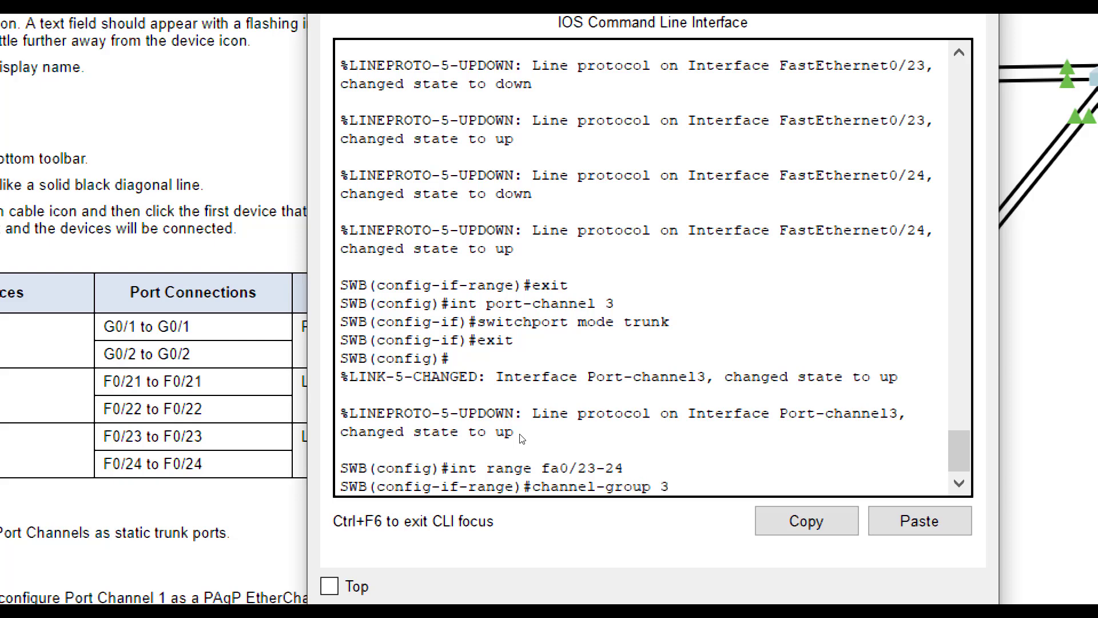
text( mode passive)
key(Return)
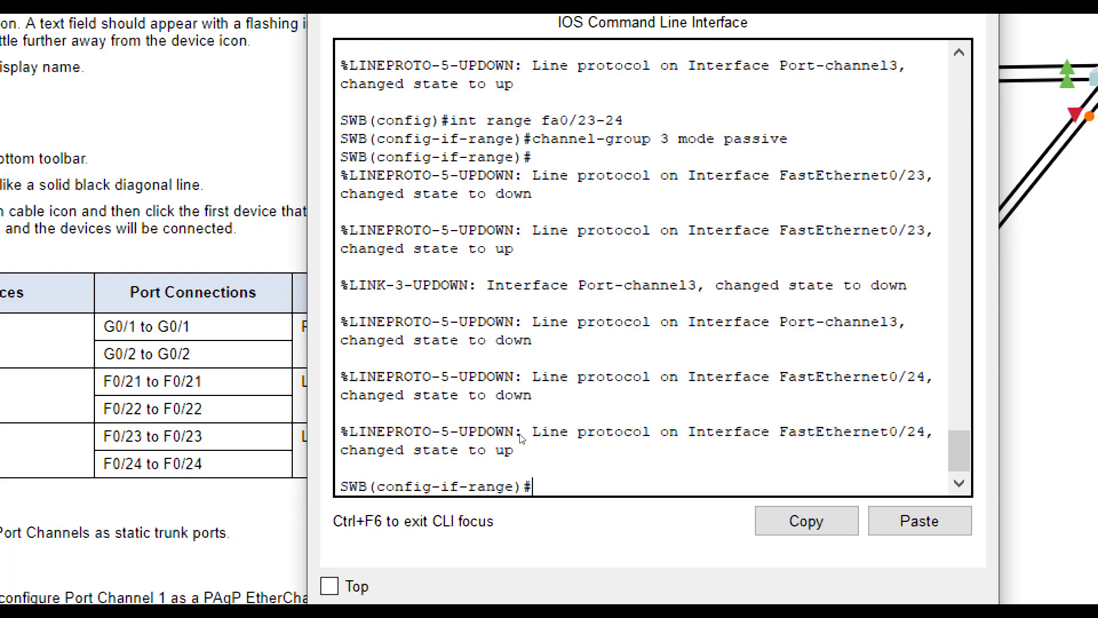
text(no stha)
key(BackSpace)
key(BackSpace)
key(BackSpace)
text(hut)
key(Return)
text(exit)
key(Return)
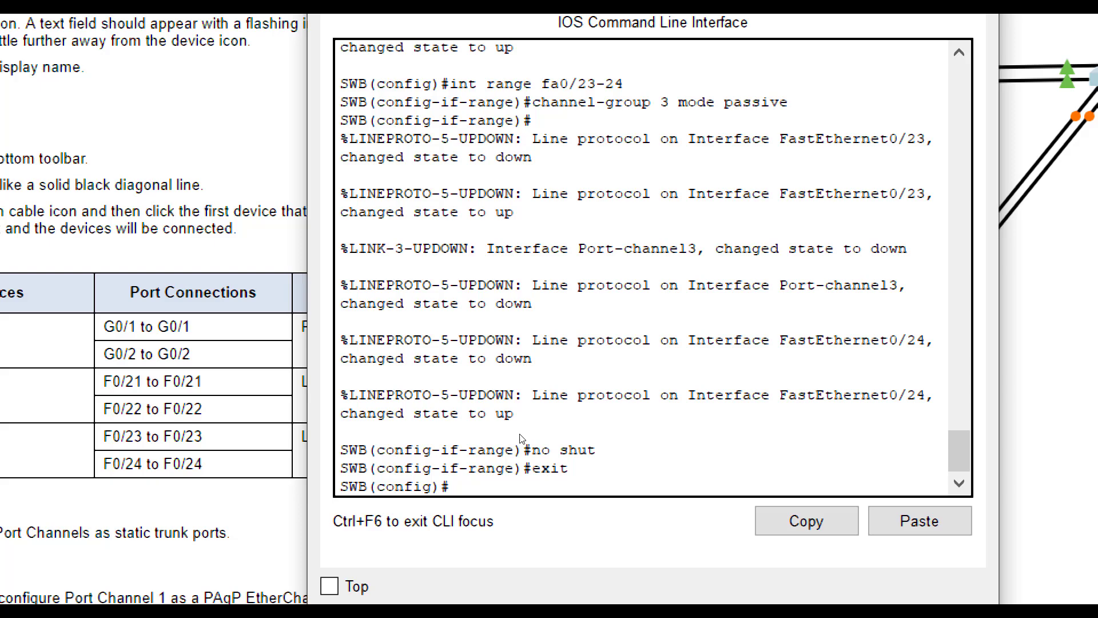
Set SWB's Port-channel 3 to switchport mode trunk
text(int port0-channel 3)
key(Return)
text(switc)
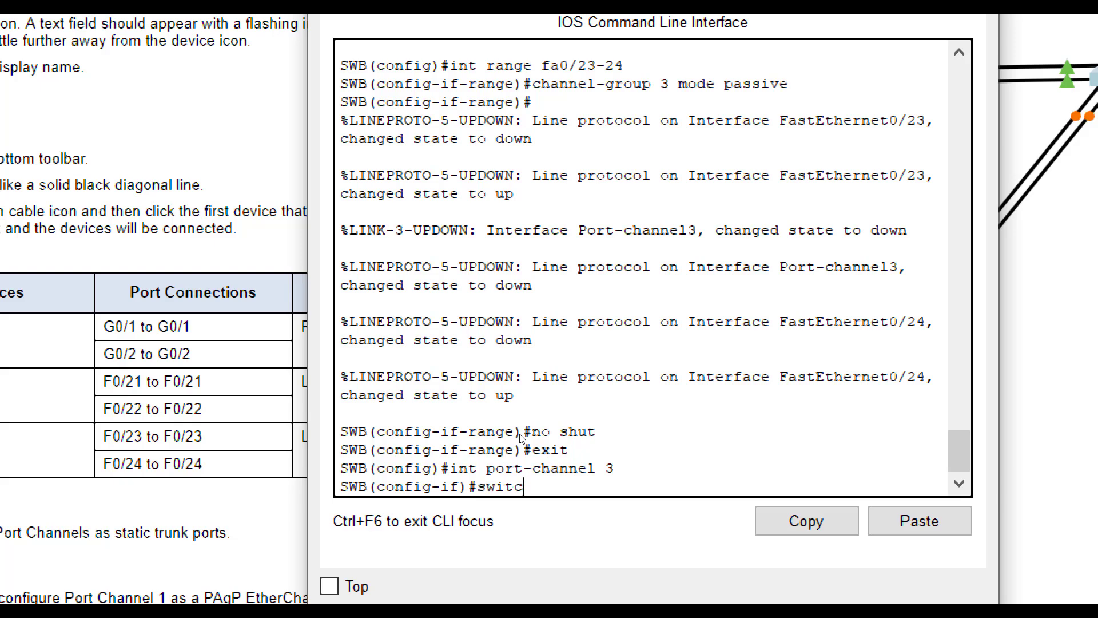
text(hport mode trunk)
key(Return)
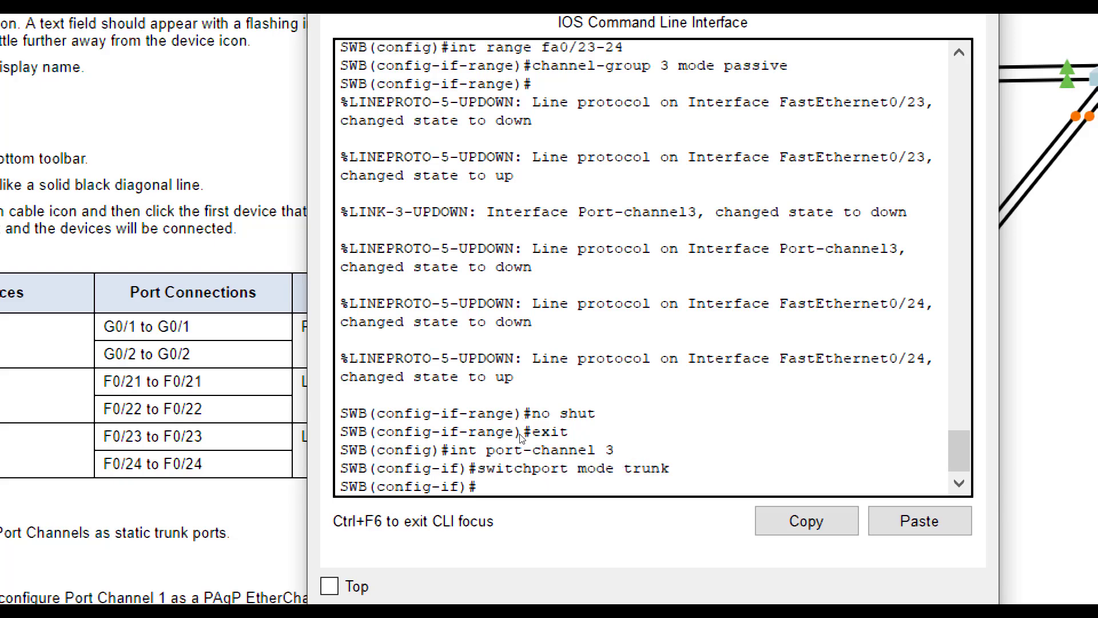
text(exit)
key(Return)
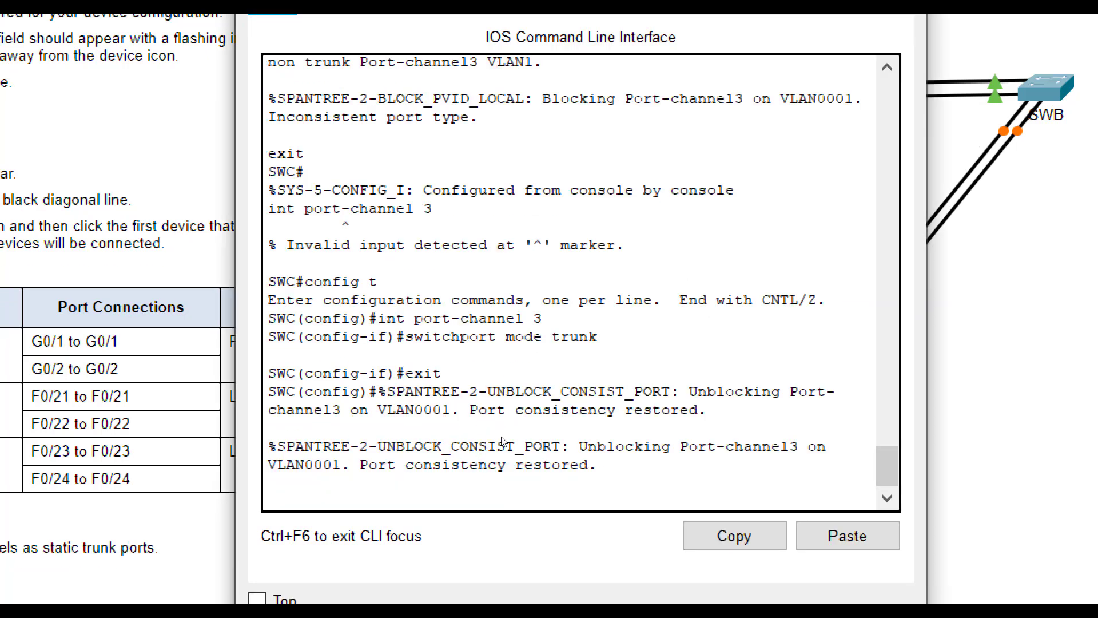
On SWC, put Fa0/23-24 in LACP channel-group 3 mode active and re-enable them
key(Return)
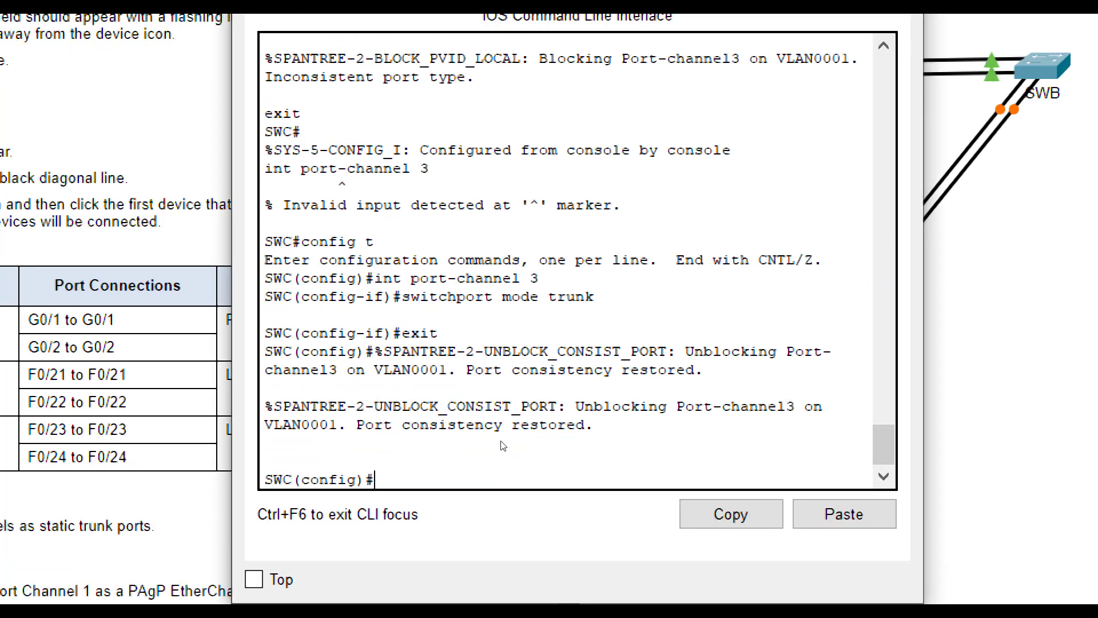
text(int ra)
text(nge fa0/23-24)
key(Return)
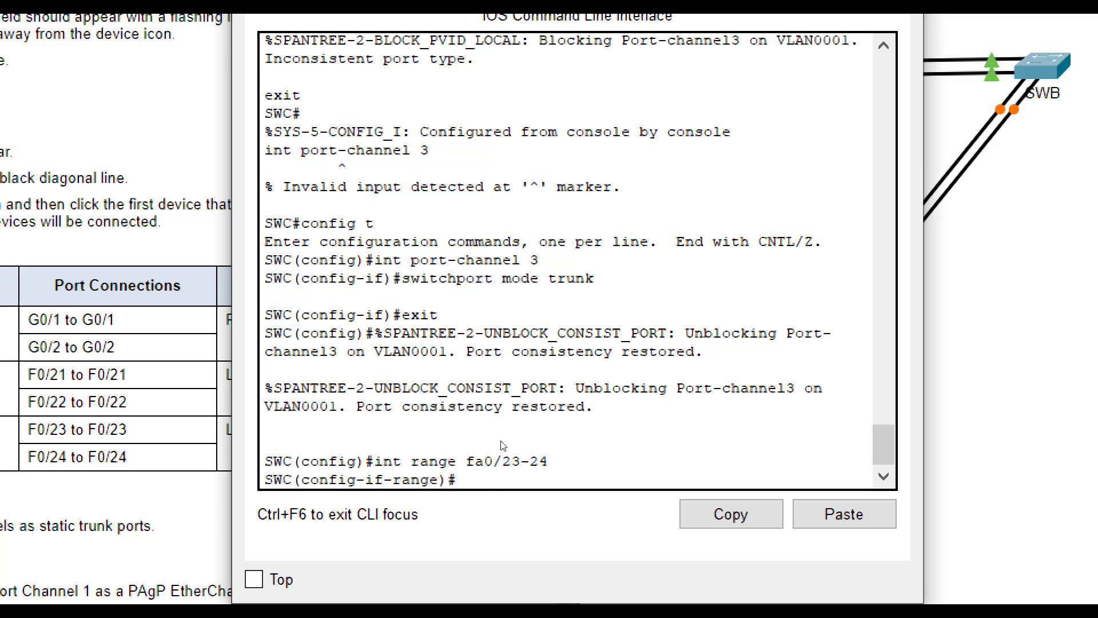
text(channel-group 3 mode active)
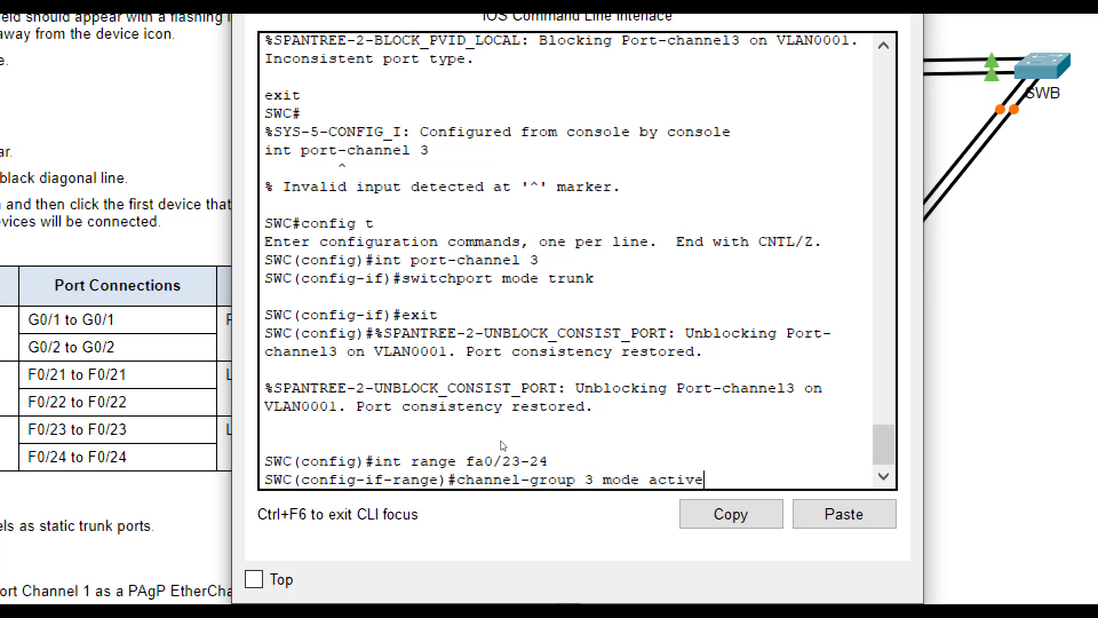
key(Return)
text(e)#no s)
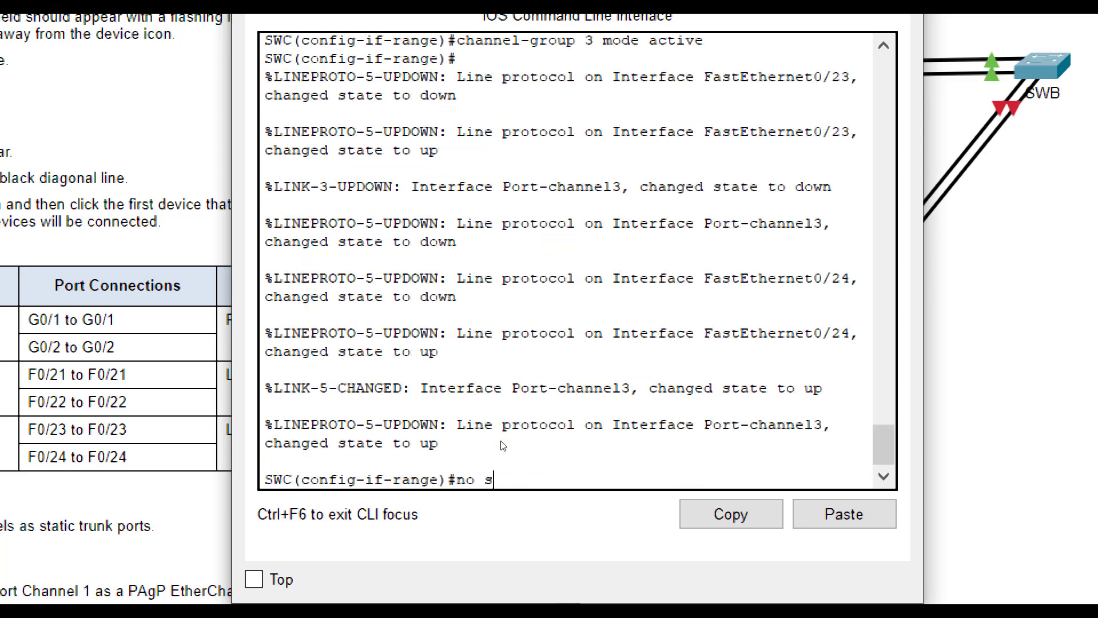
text(hut)
key(Return)
text(exit)
key(Return)
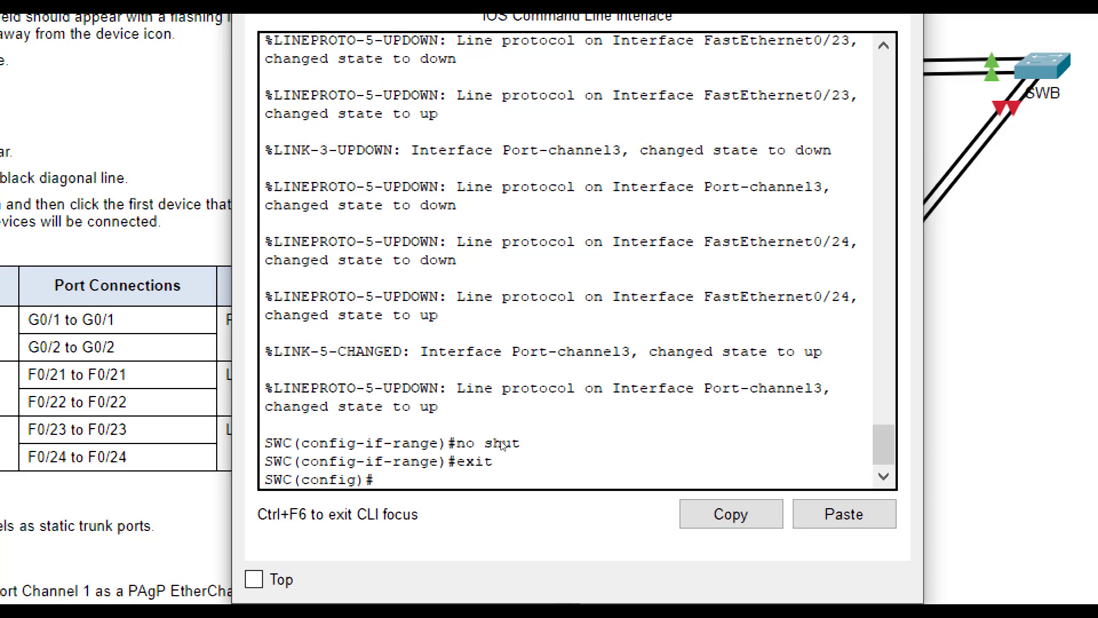
Set SWC's Port-channel 3 to switchport mode trunk
text(int port-channel 3)
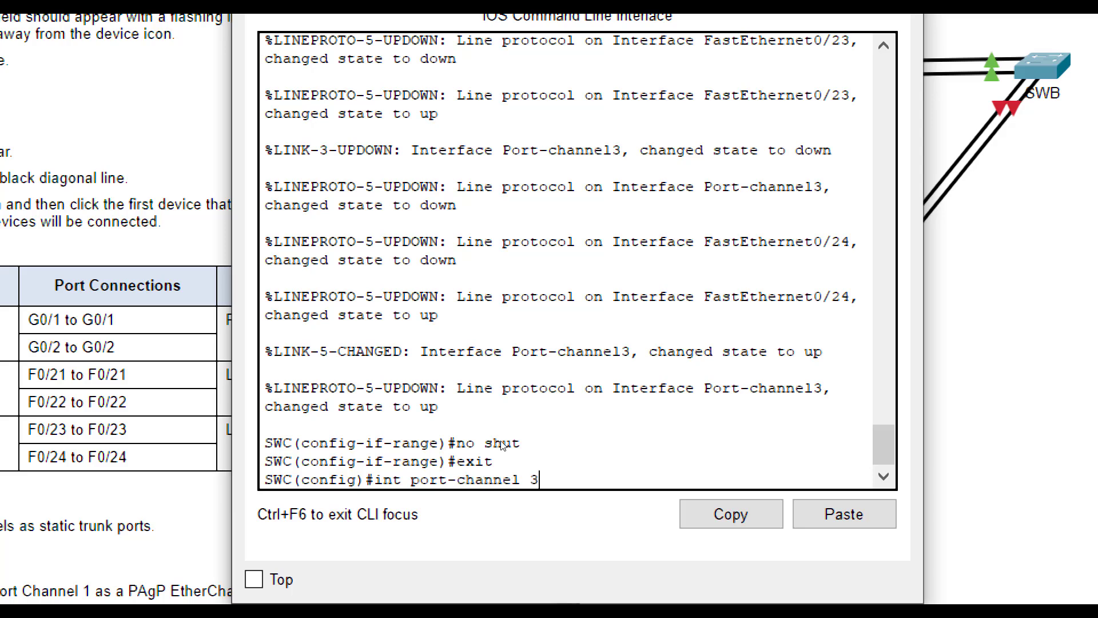
key(Return)
text(swi)
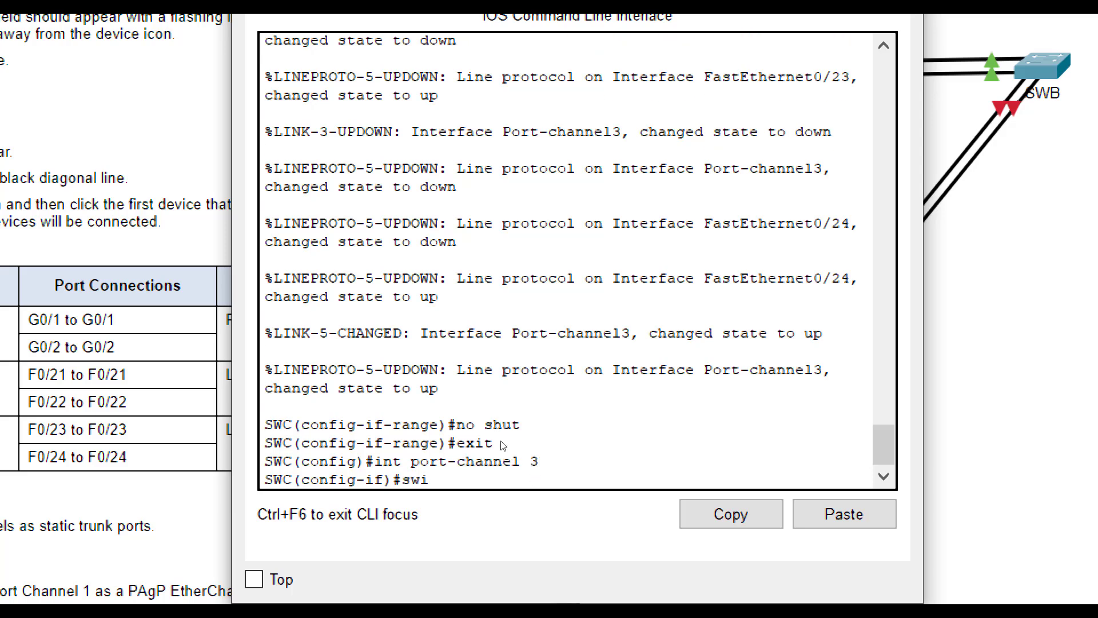
text(tchport mode trunk)
key(Return)
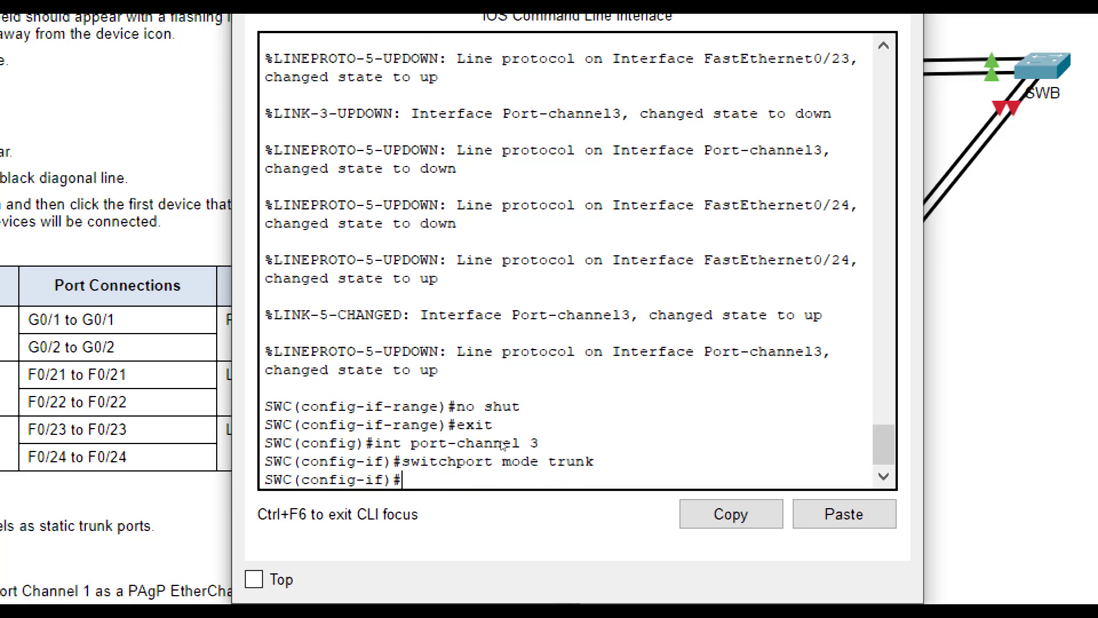
text(exit)
key(Return)
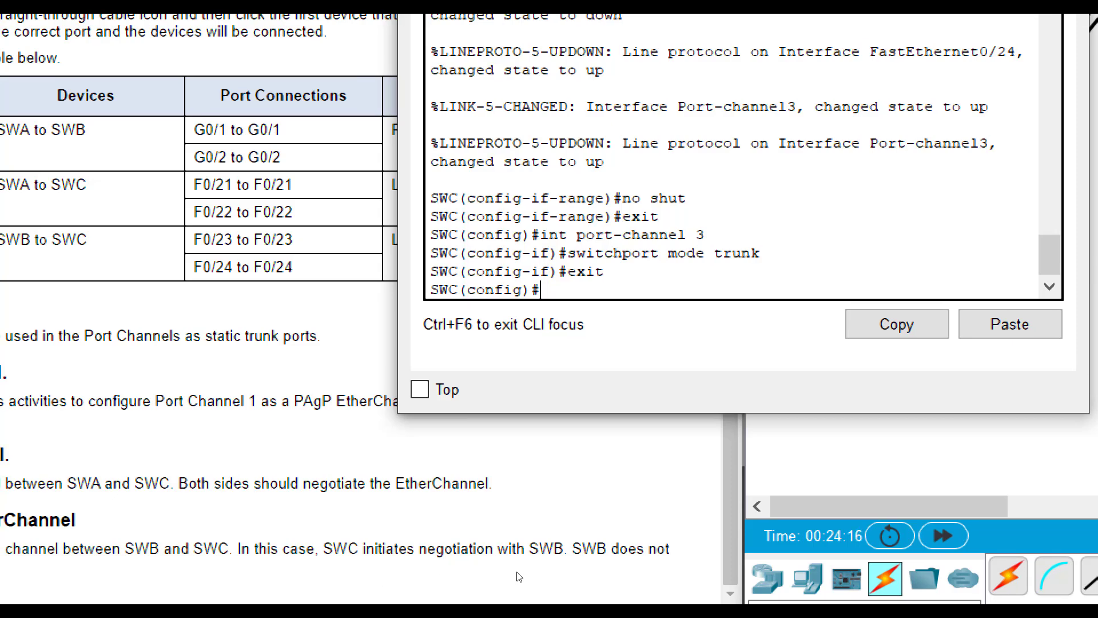
Check the results, see SWB's Gi0/1 and Gi0/2 channel mode flagged, then return to SWB
click(341, 501)
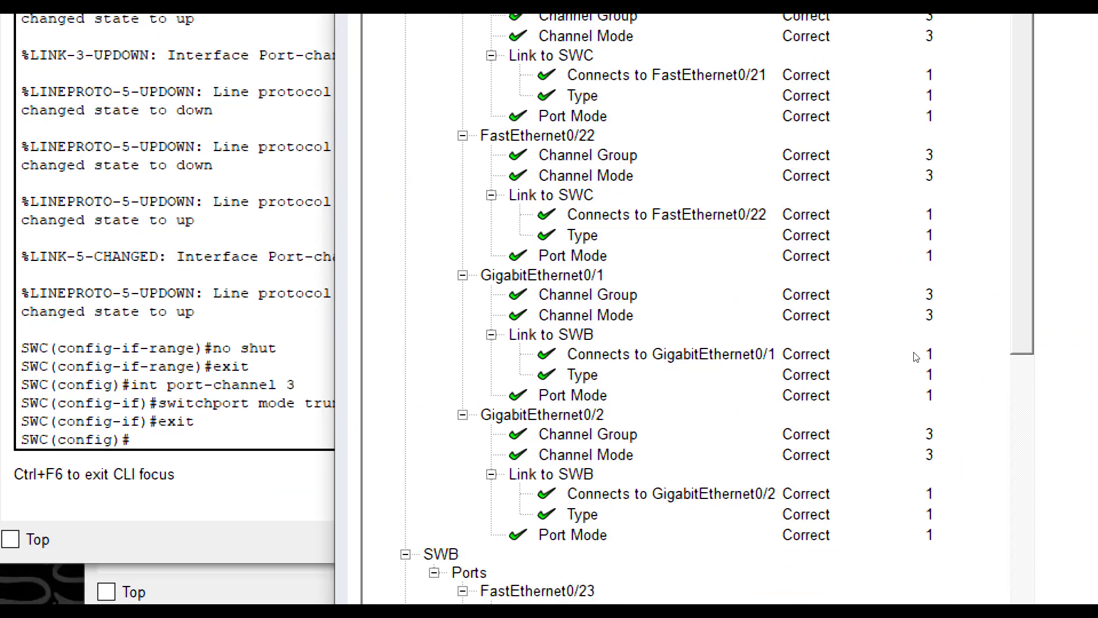
scroll(1071, 584, down, 10)
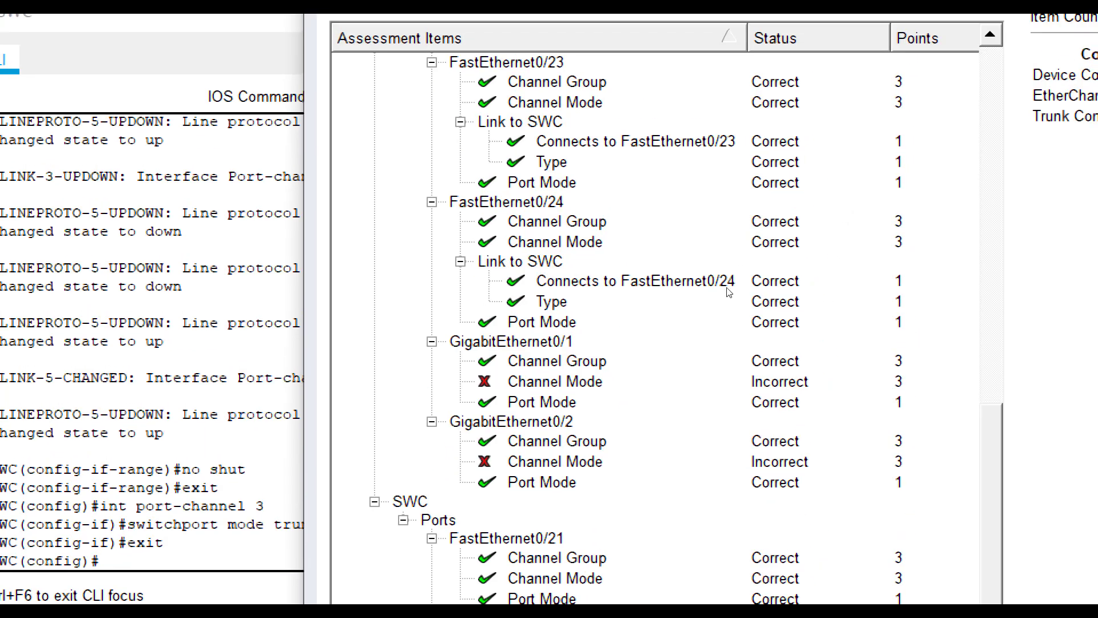
scroll(760, 177, up, 2)
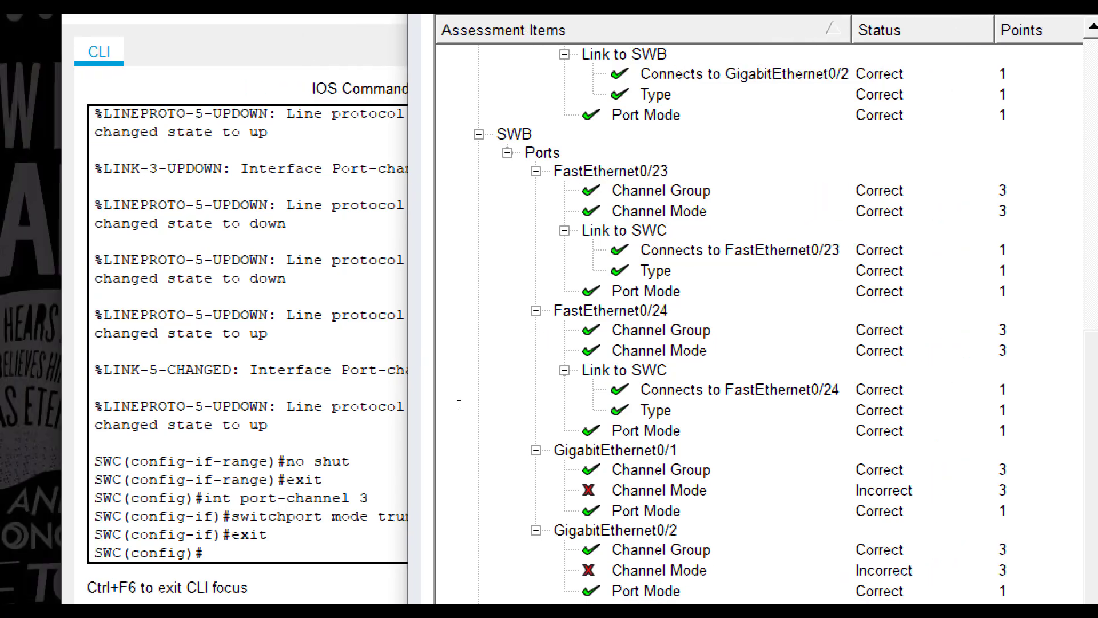
key(alt+Tab)
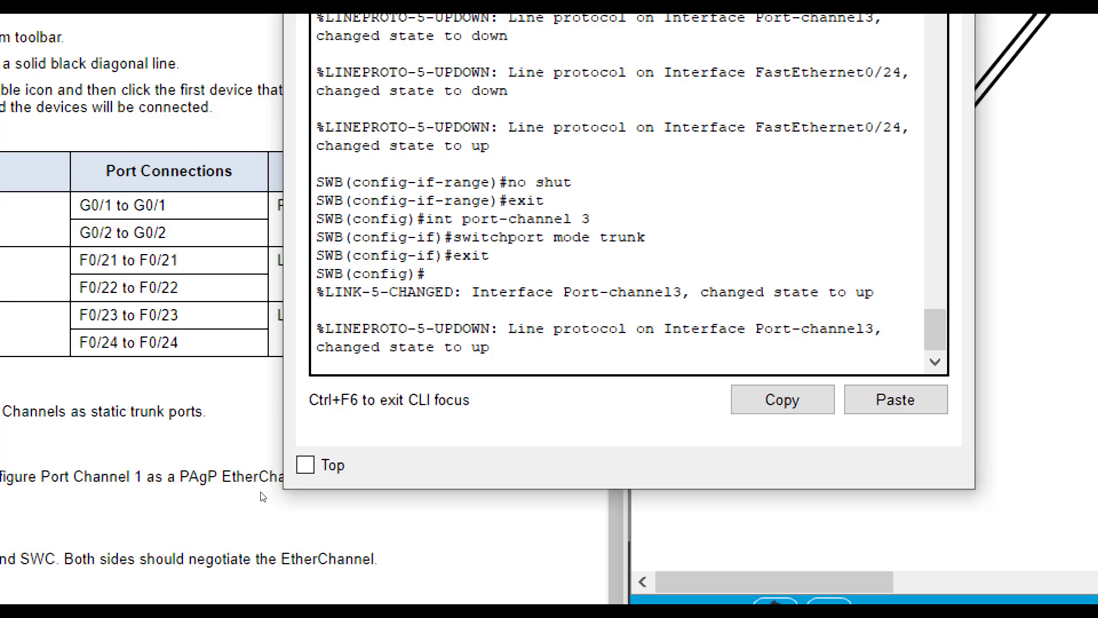
On SWB, put G0/1-2 in PAgP channel-group 1 mode desirable and re-enable them
key(Return)
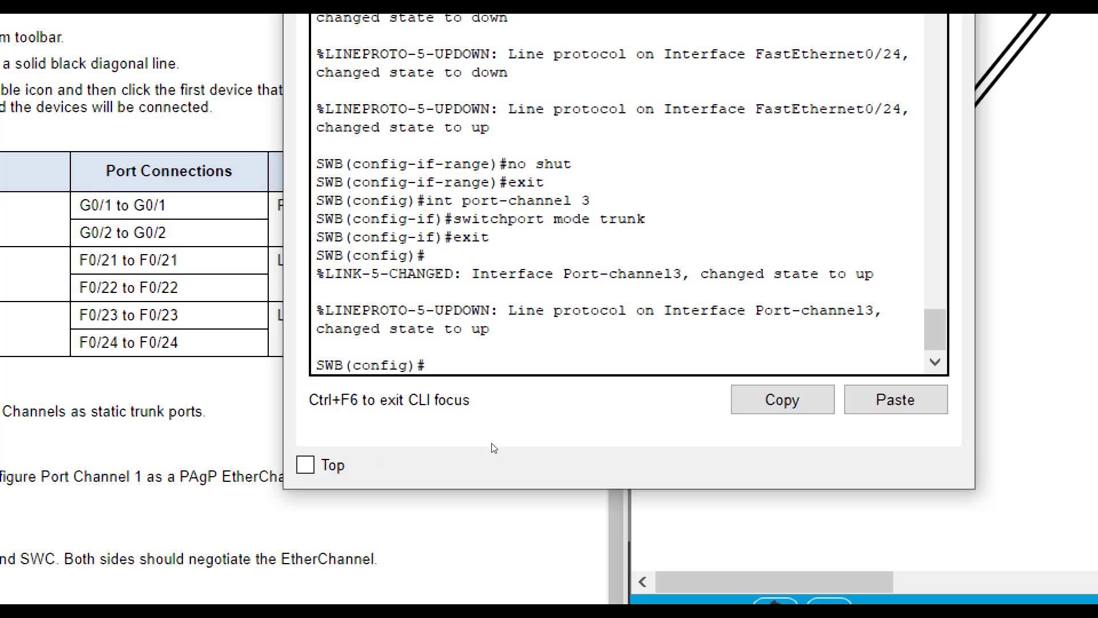
text(int range g0/1-)
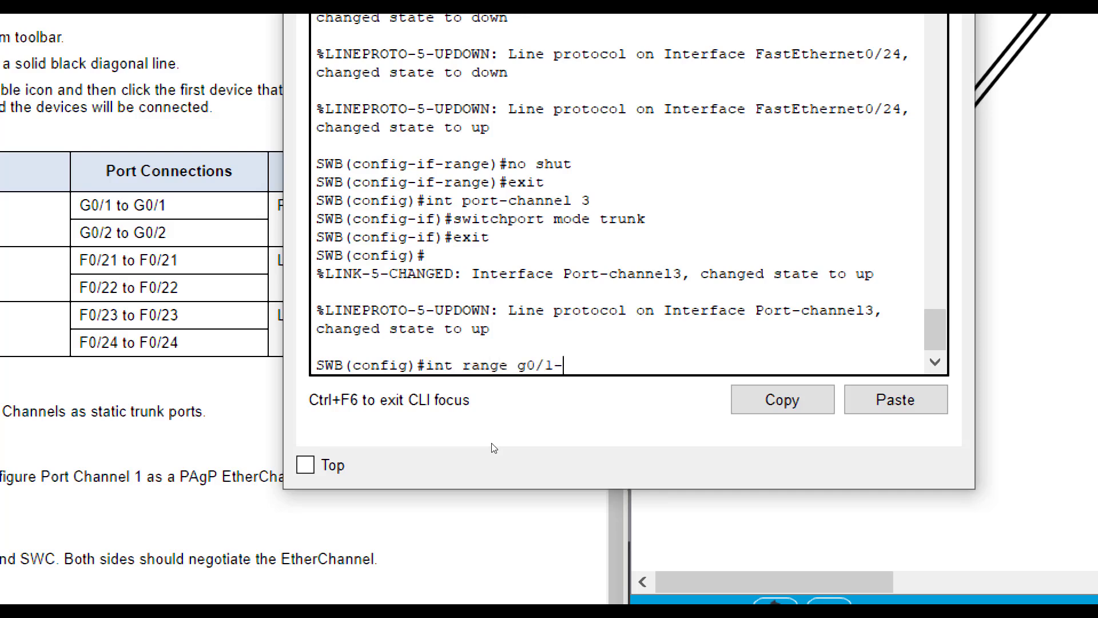
text(2)
key(Return)
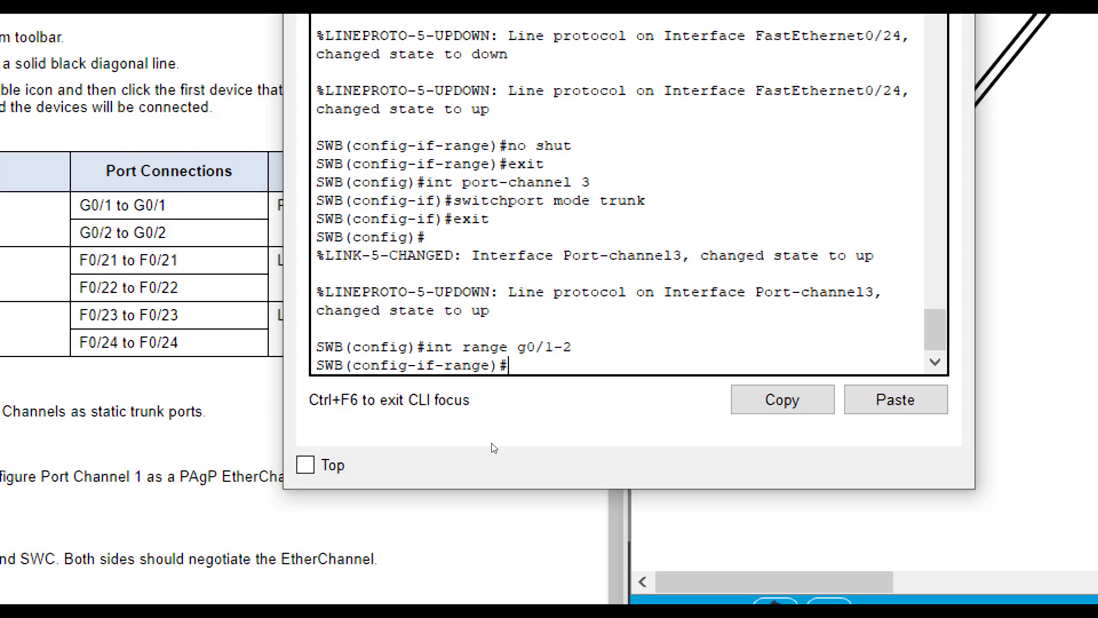
text(chane)
key(BackSpace)
text(nel-g)
key(BackSpace)
text(-group)
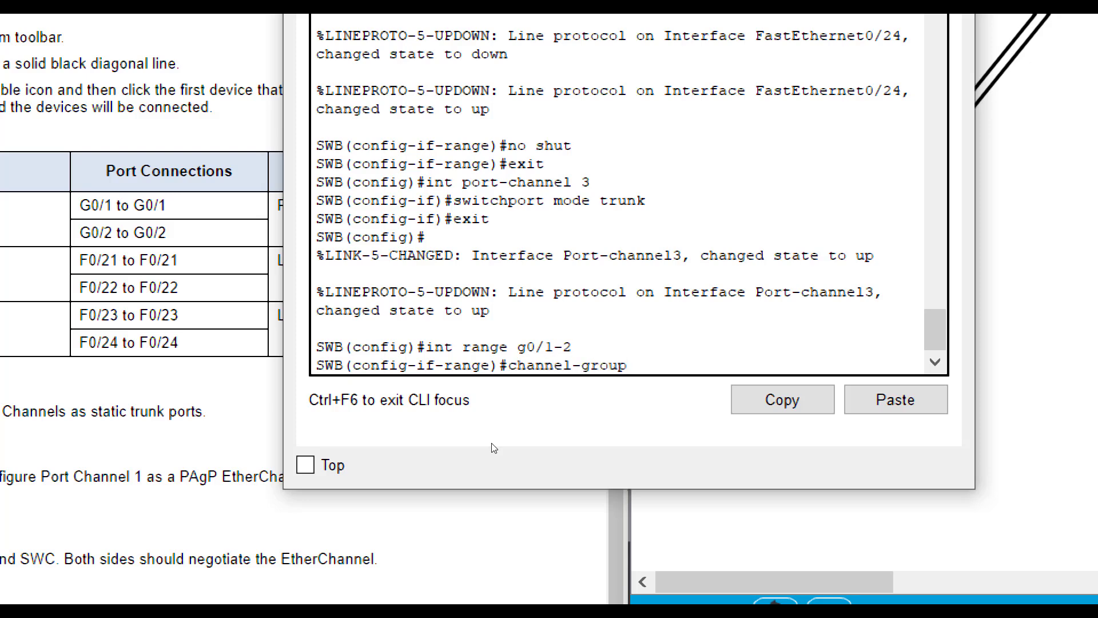
text( 1 mode desirable)
key(Return)
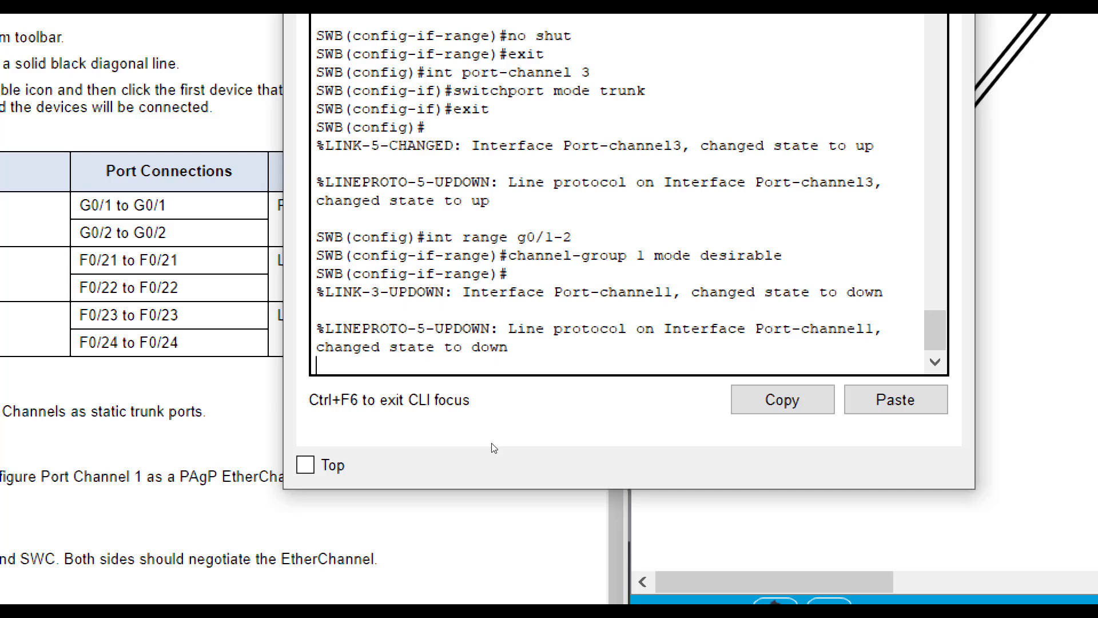
key(Return)
text(no shut)
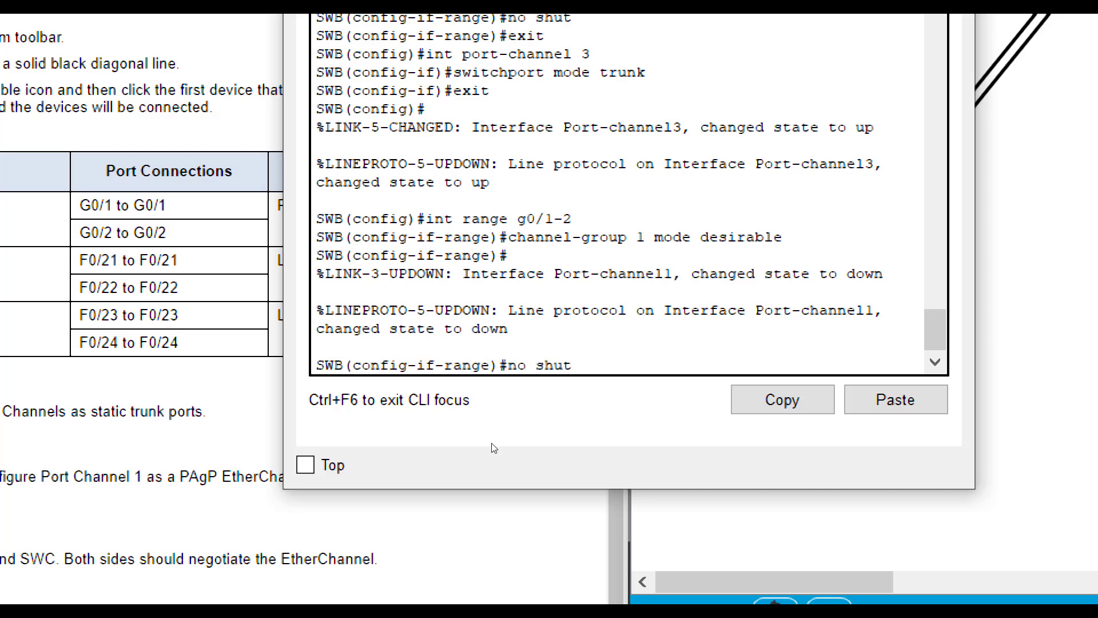
key(Return)
text(exit)
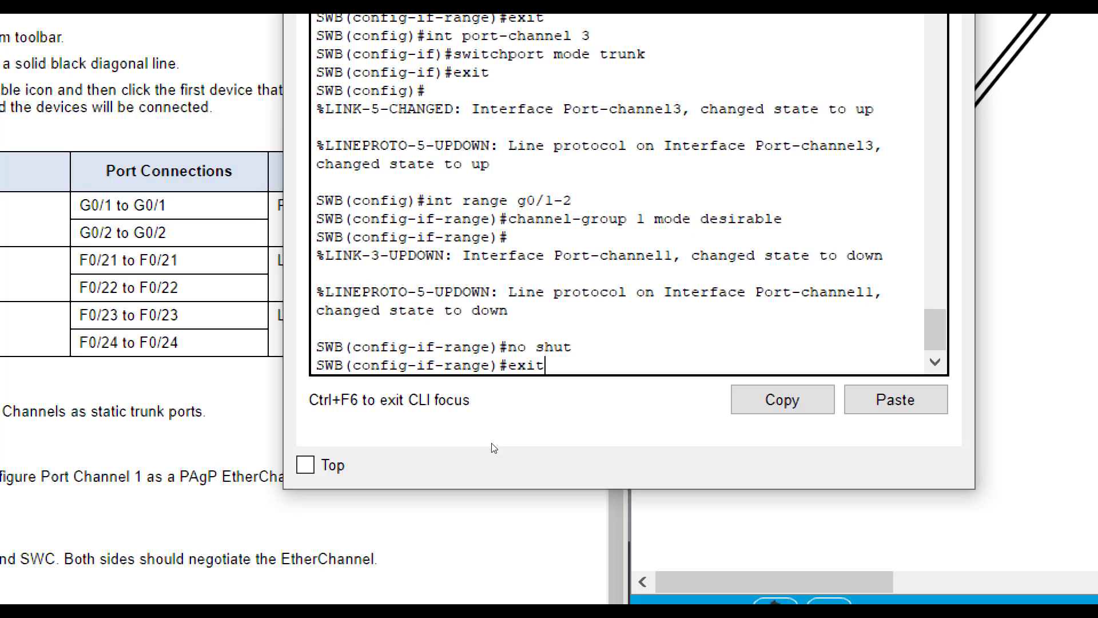
key(Return)
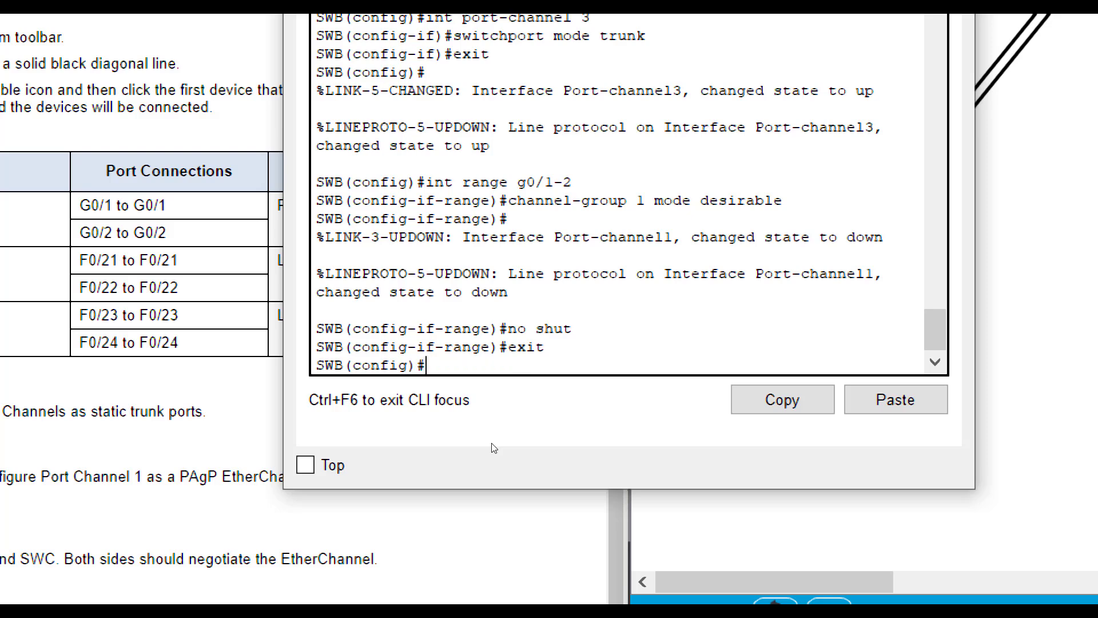
Enter the port-channel interface ('int port-channel 2') and begin typing switchport mode trunk
text(int port-channel 2)
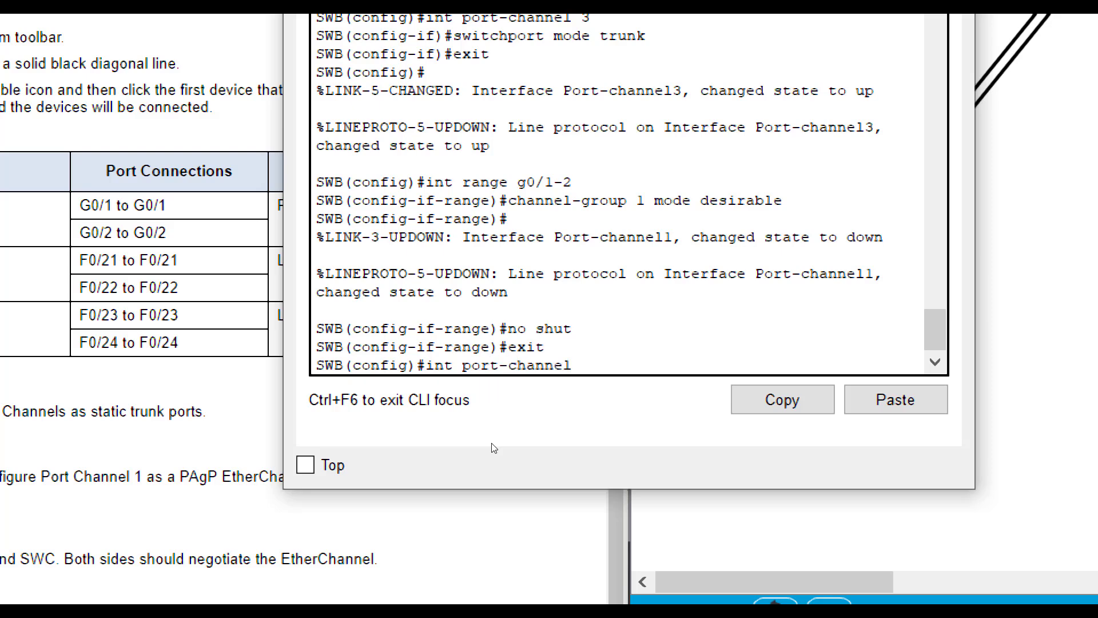
key(Return)
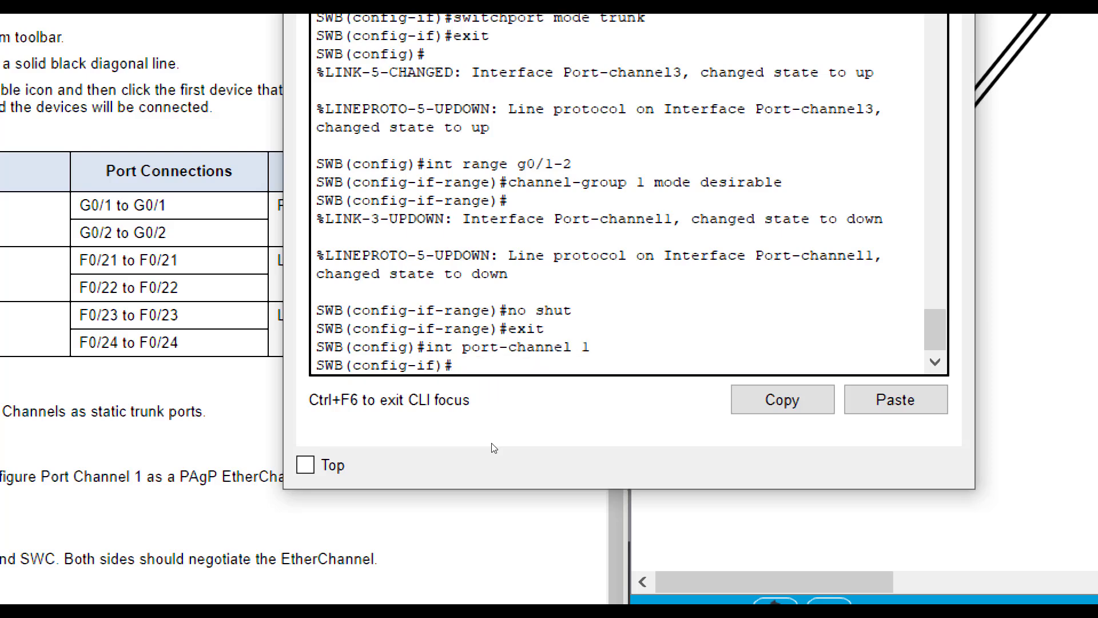
text(switchport mod etrun)
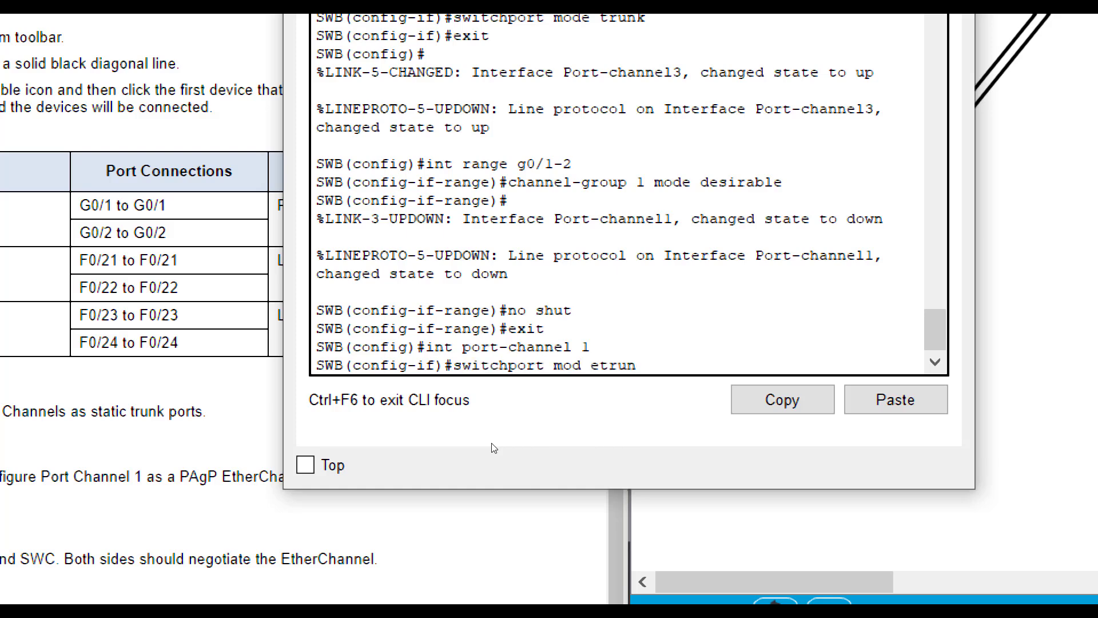